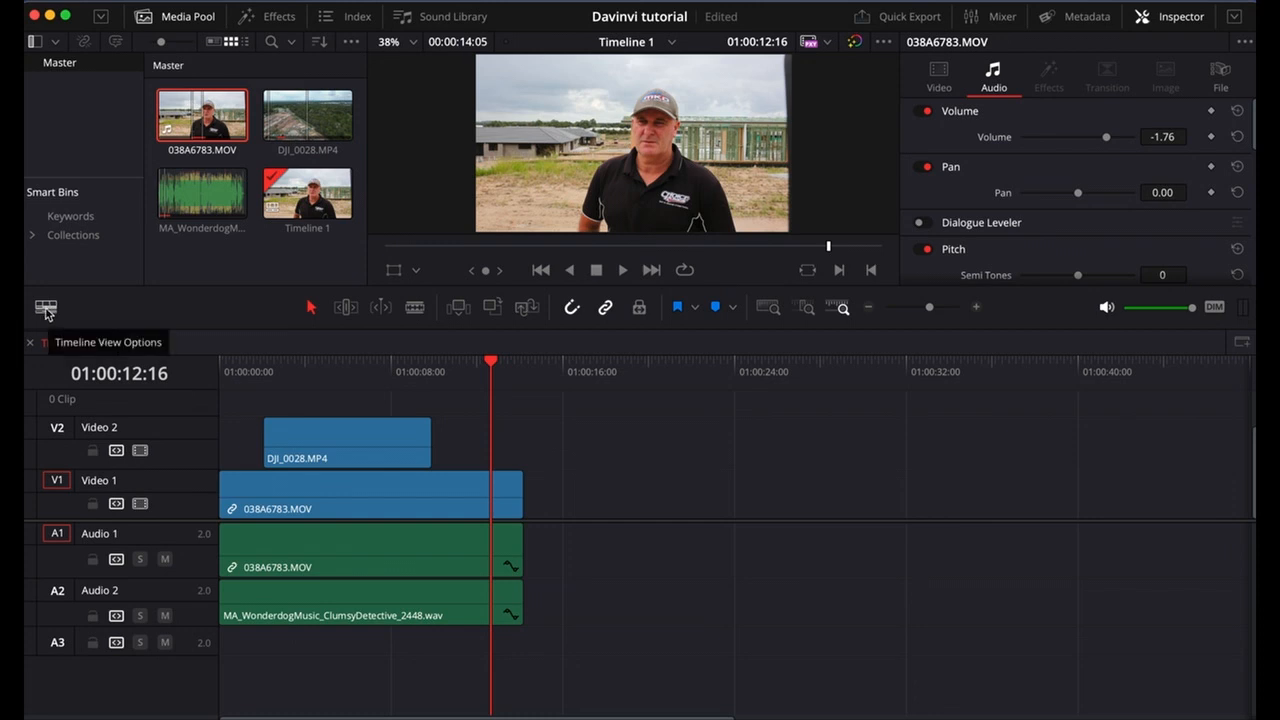
Turn on audio waveforms in the timeline and display the video clips as full filmstrips.
left_click(46, 310)
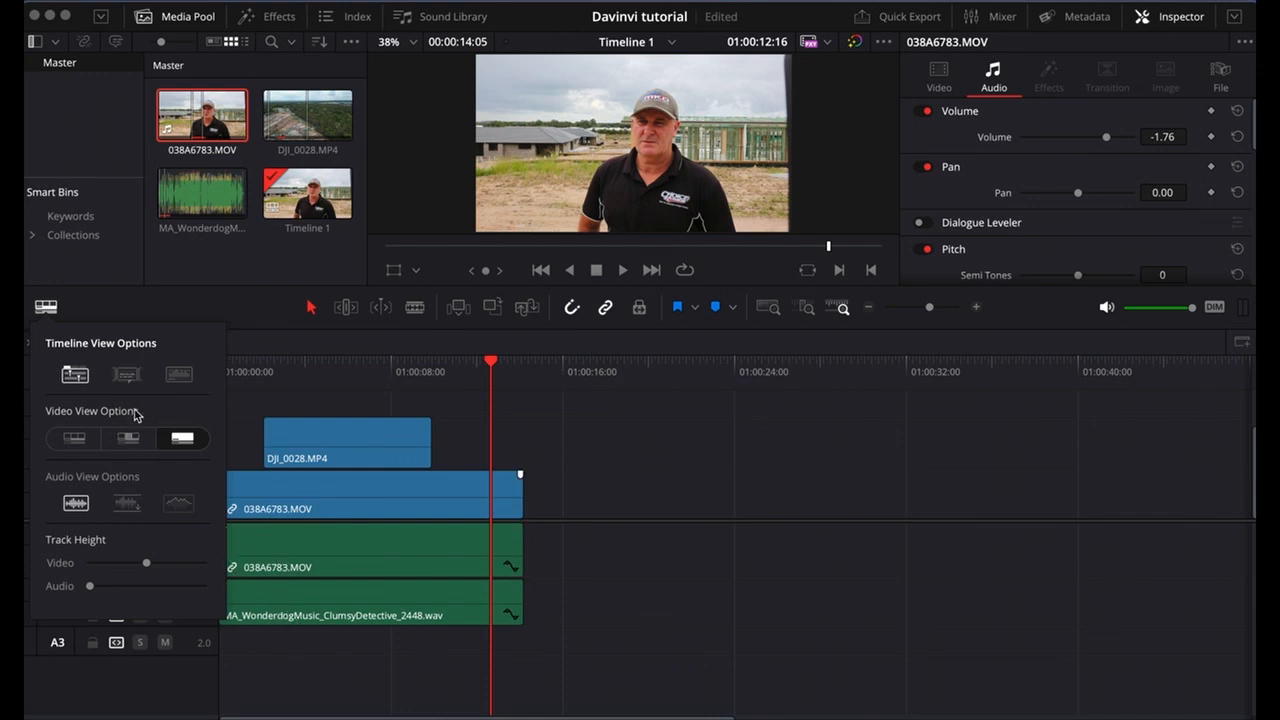
left_click(179, 378)
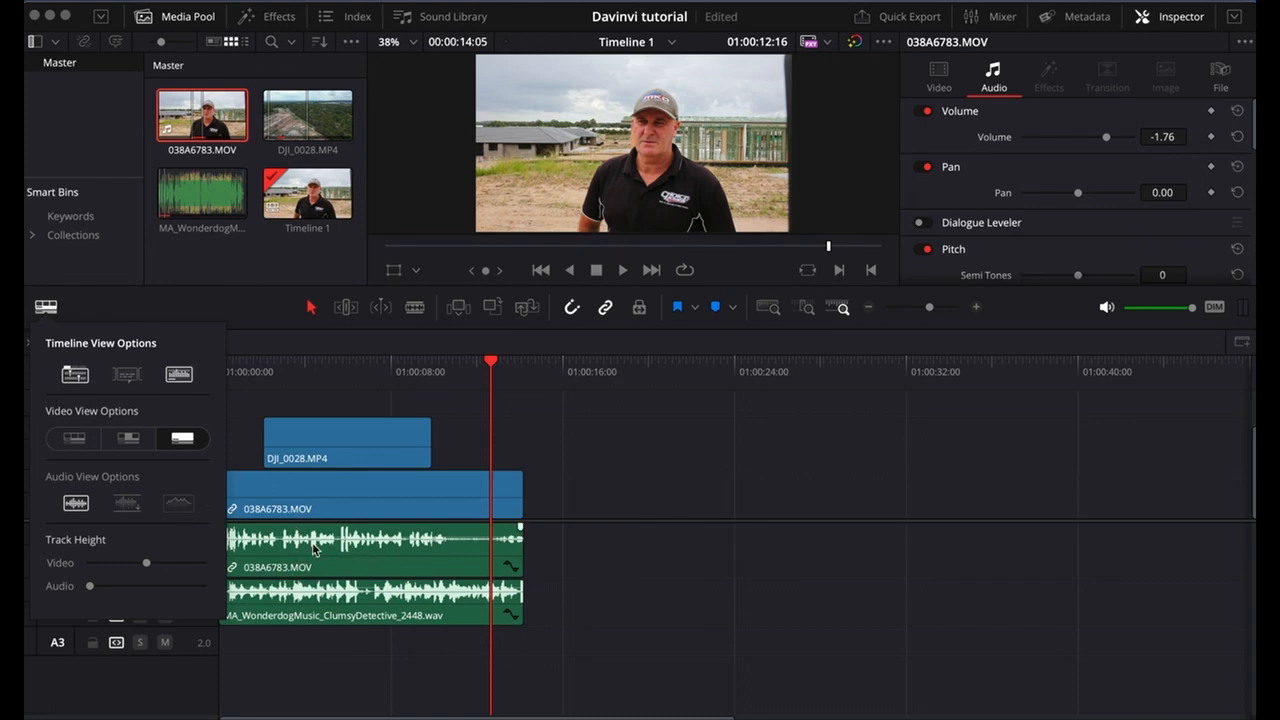
left_click(76, 438)
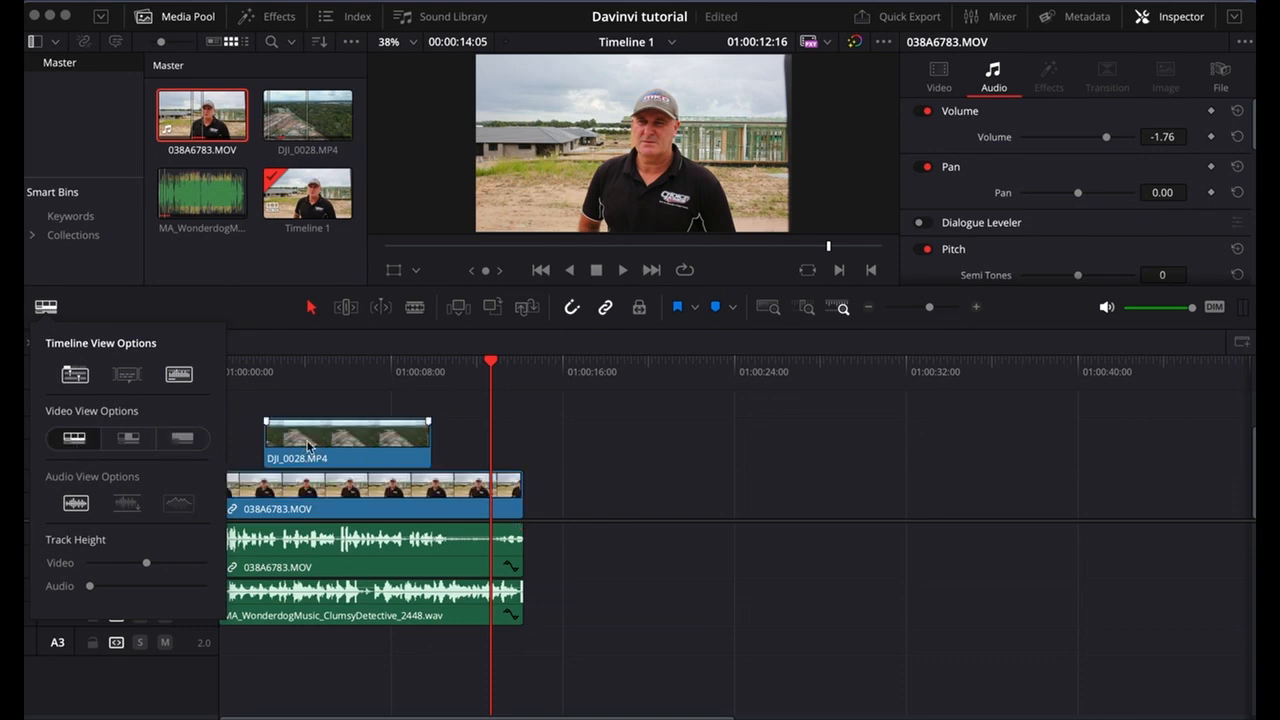
left_click(122, 440)
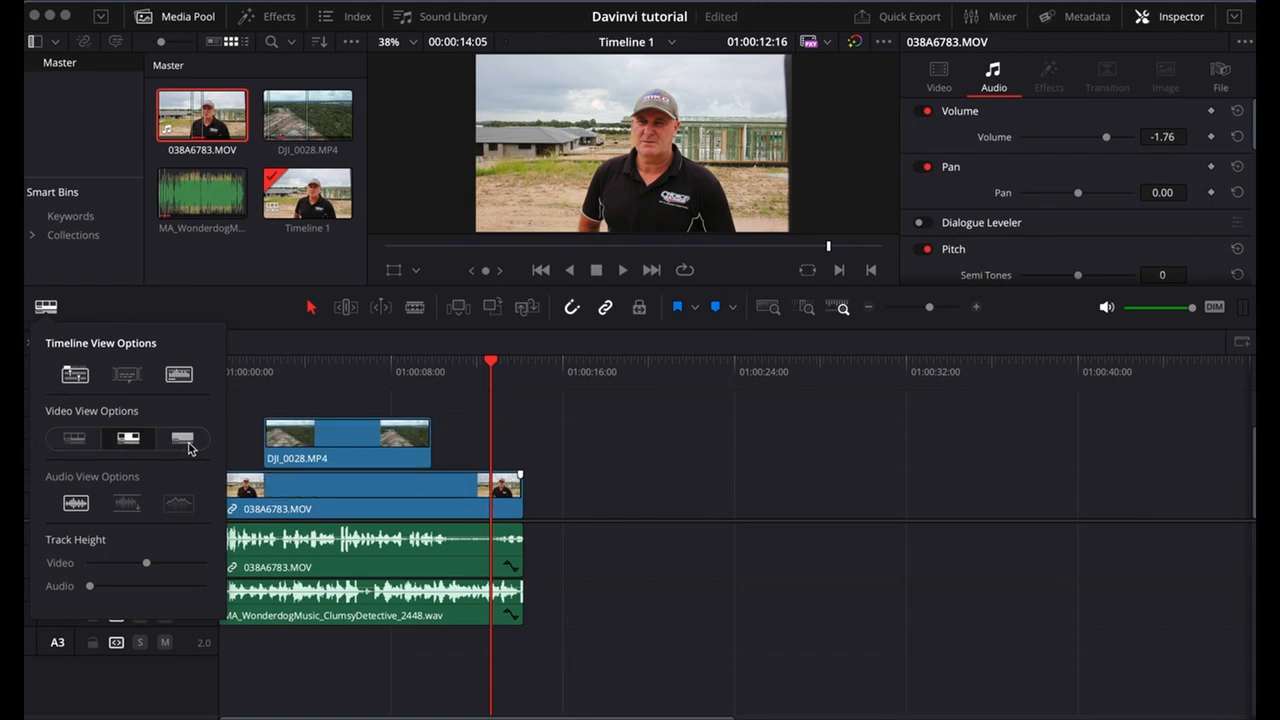
left_click(183, 440)
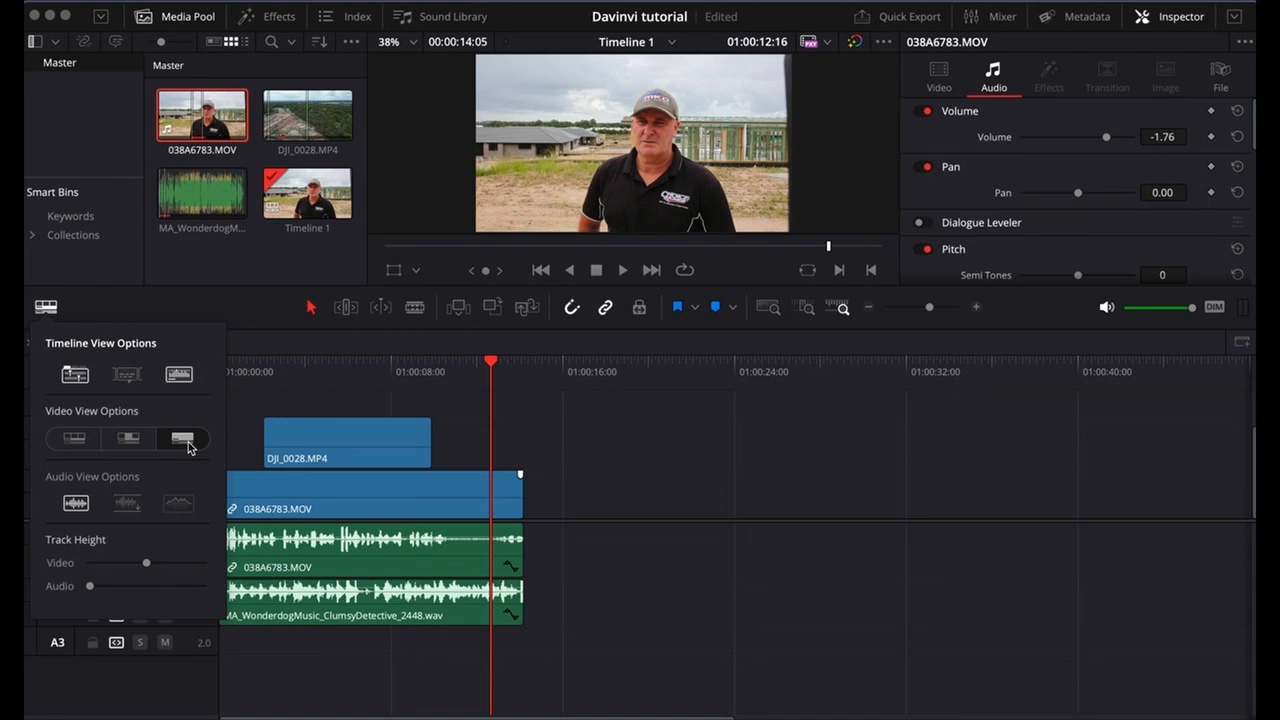
left_click(74, 440)
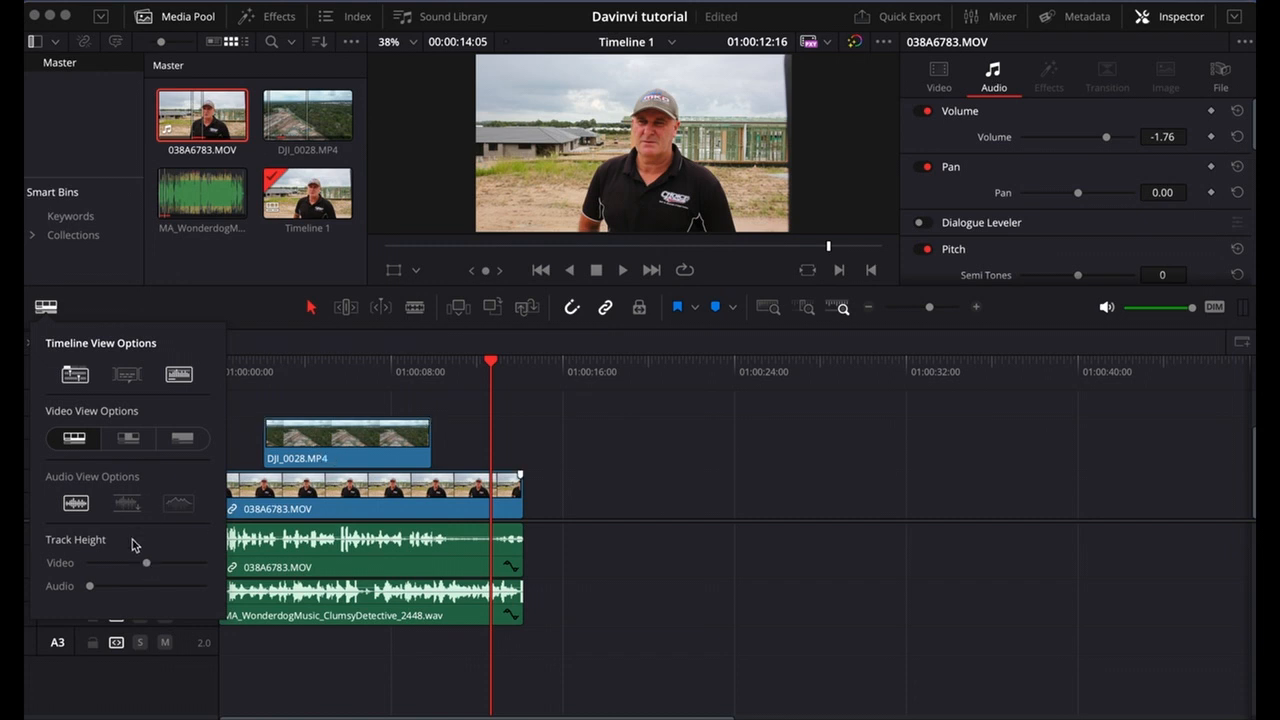
Slightly increase the height of the video and audio tracks in the timeline.
left_click_drag(138, 567, 106, 587)
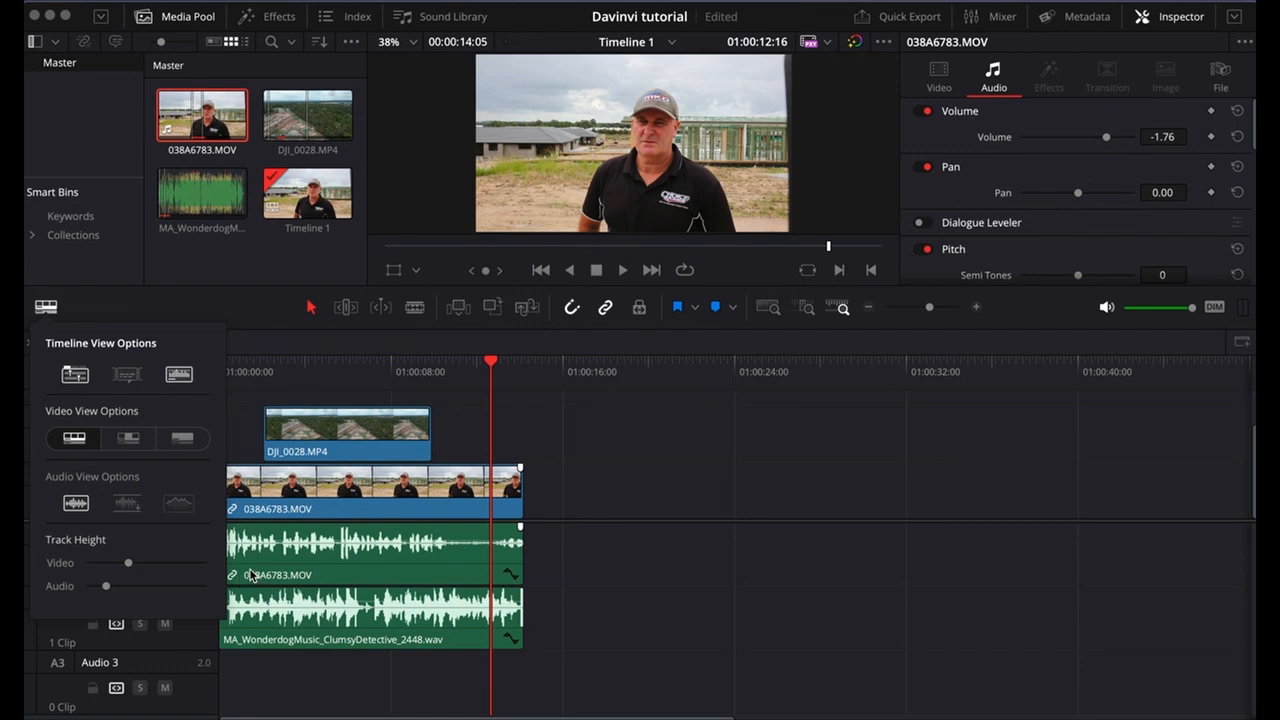
left_click(609, 429)
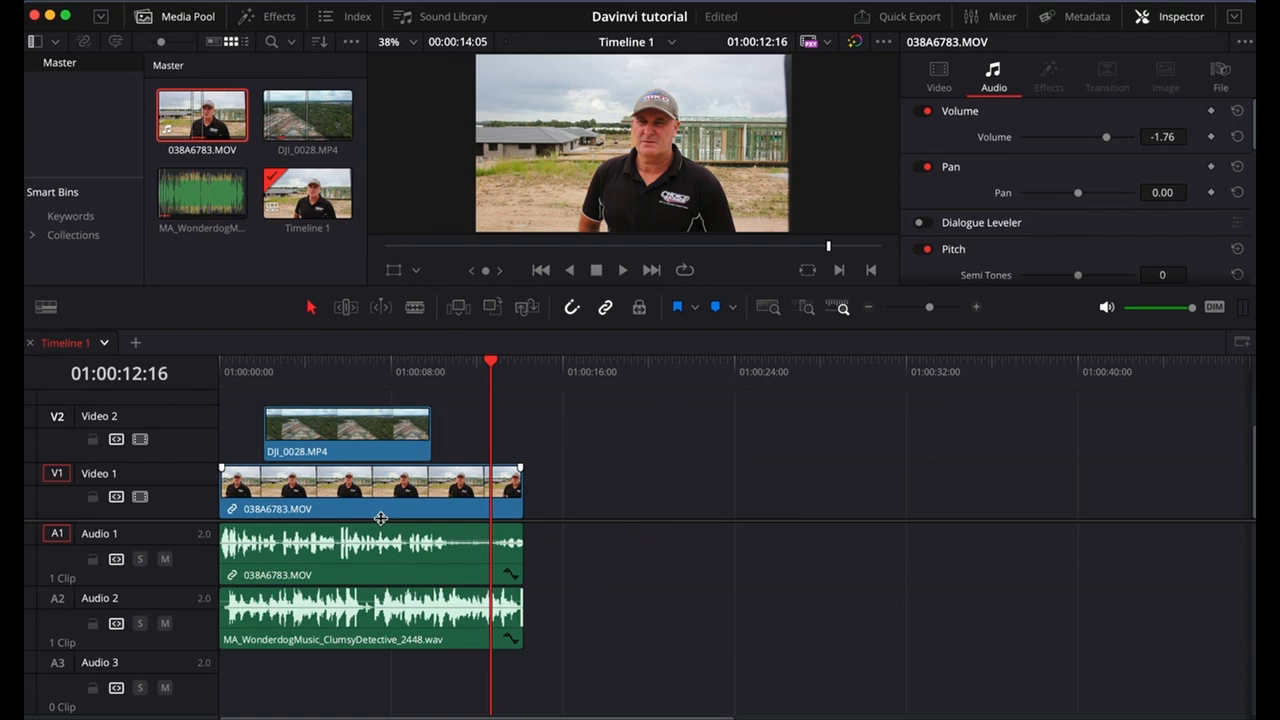
Select the 038A6783.MOV clip on Audio 1 and look through its audio properties down to the equalizer.
left_click(424, 565)
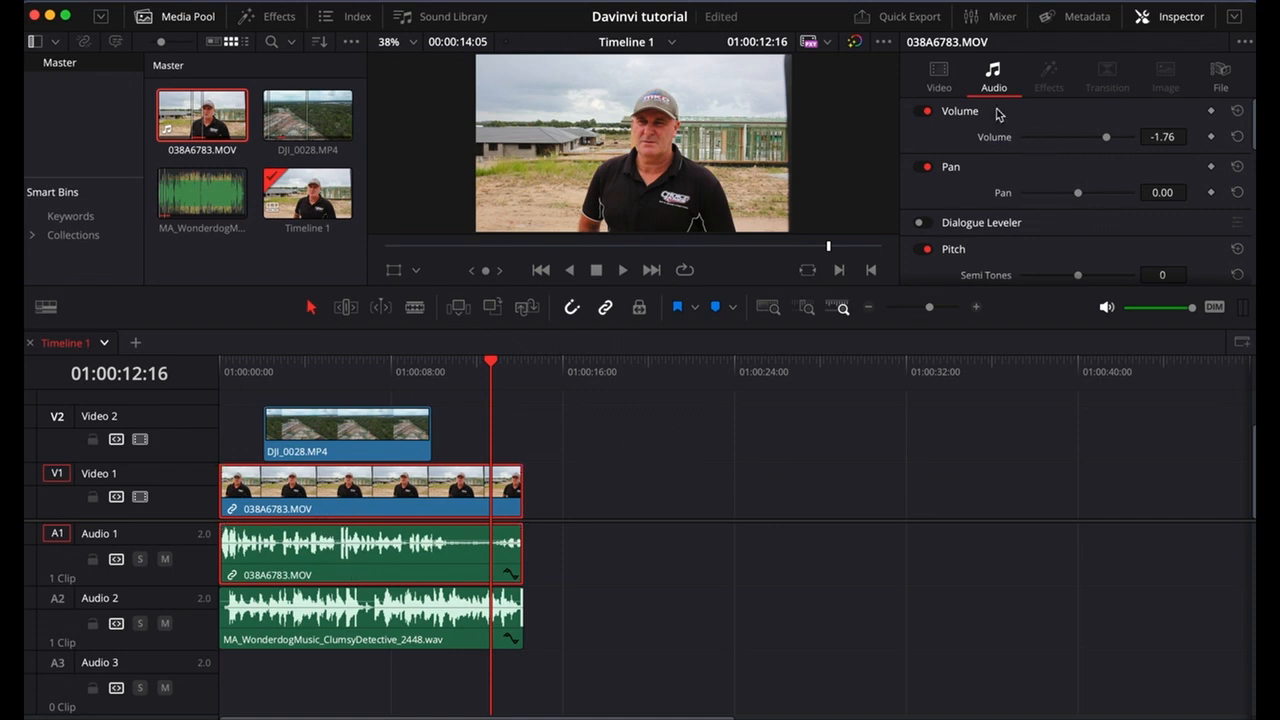
left_click(947, 84)
left_click(994, 76)
scroll(1032, 237, "down", 3)
scroll(1015, 185, "down", 2)
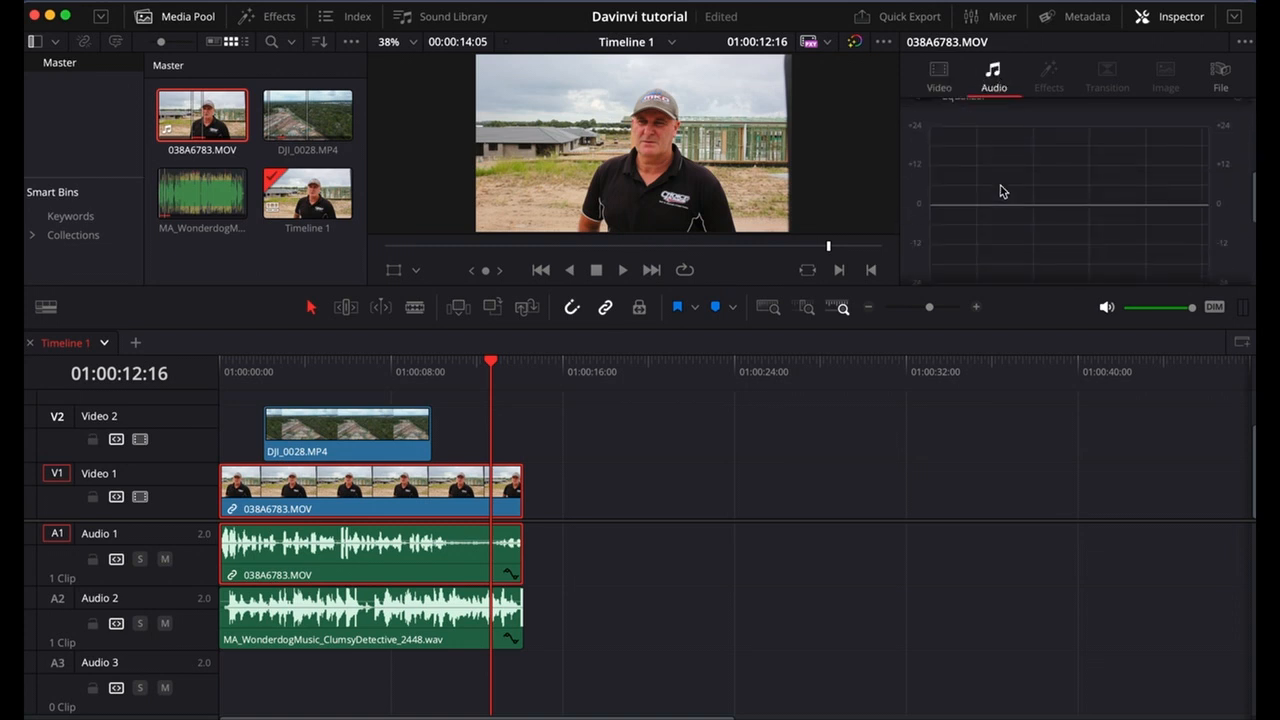
scroll(1000, 191, "up", 5)
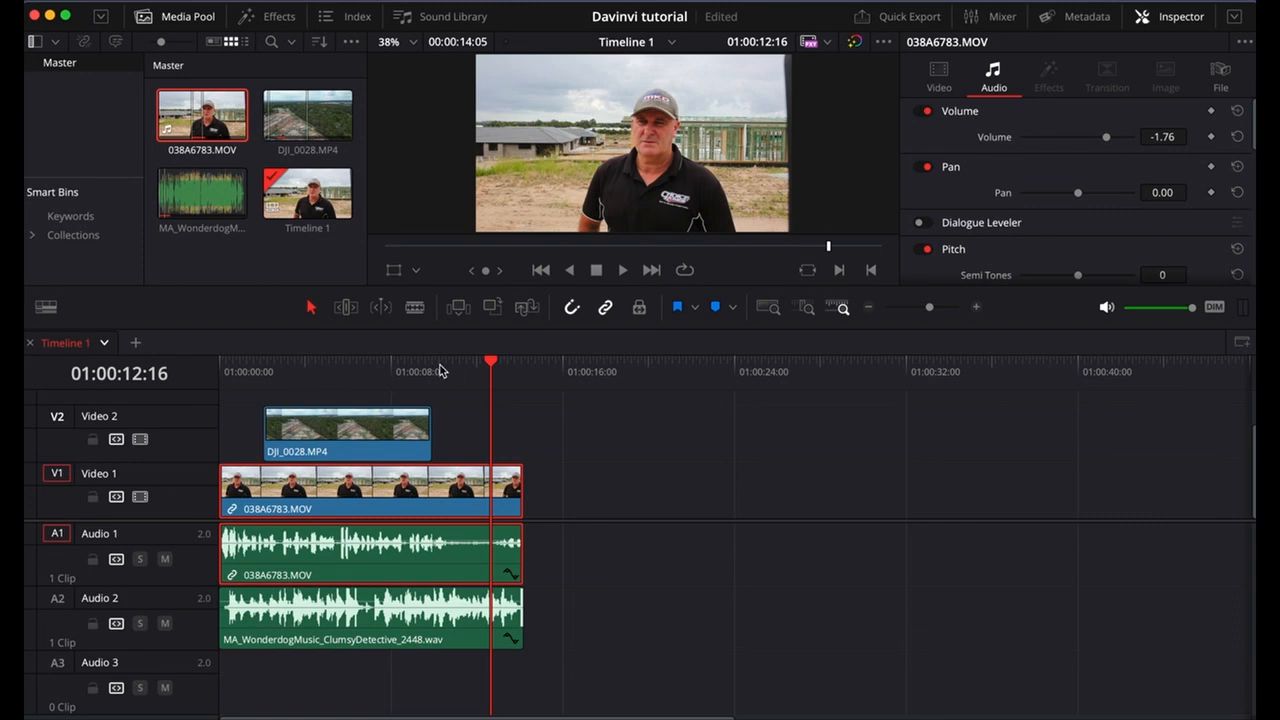
Show the audio mixer beside the timeline and move the playhead back to about 01:00:06:18.
left_click(995, 27)
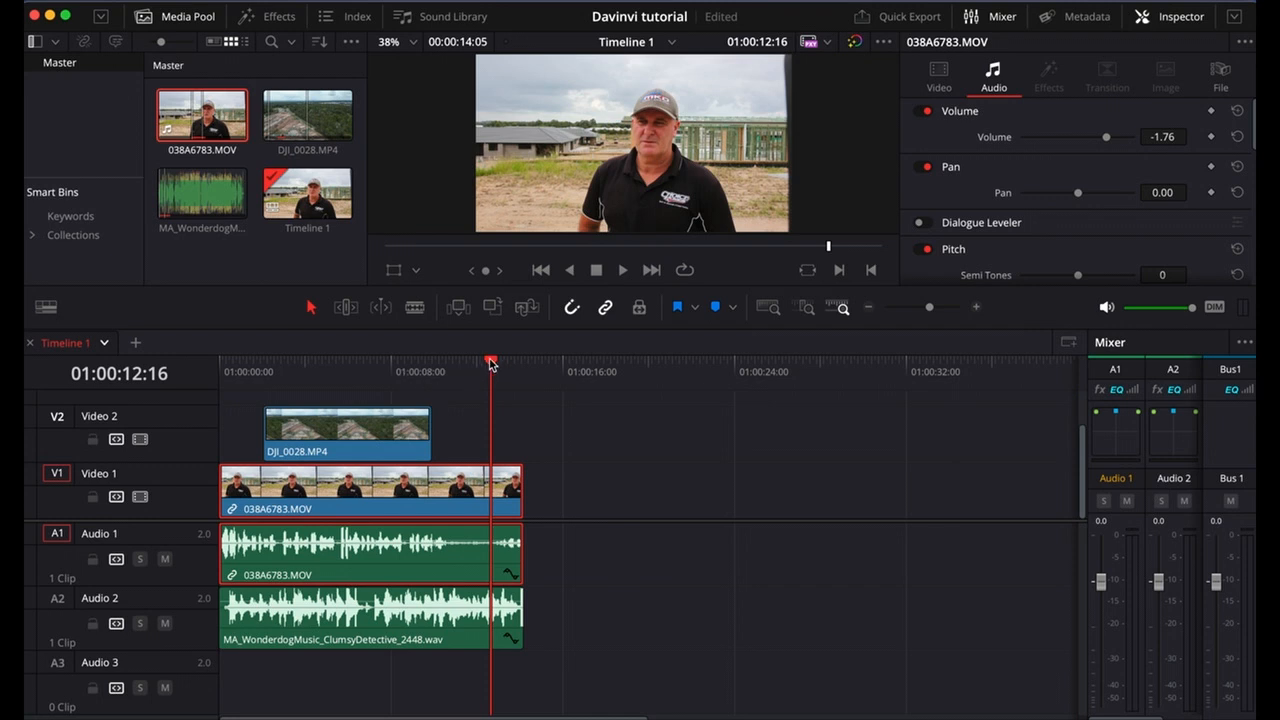
left_click_drag(490, 363, 363, 355)
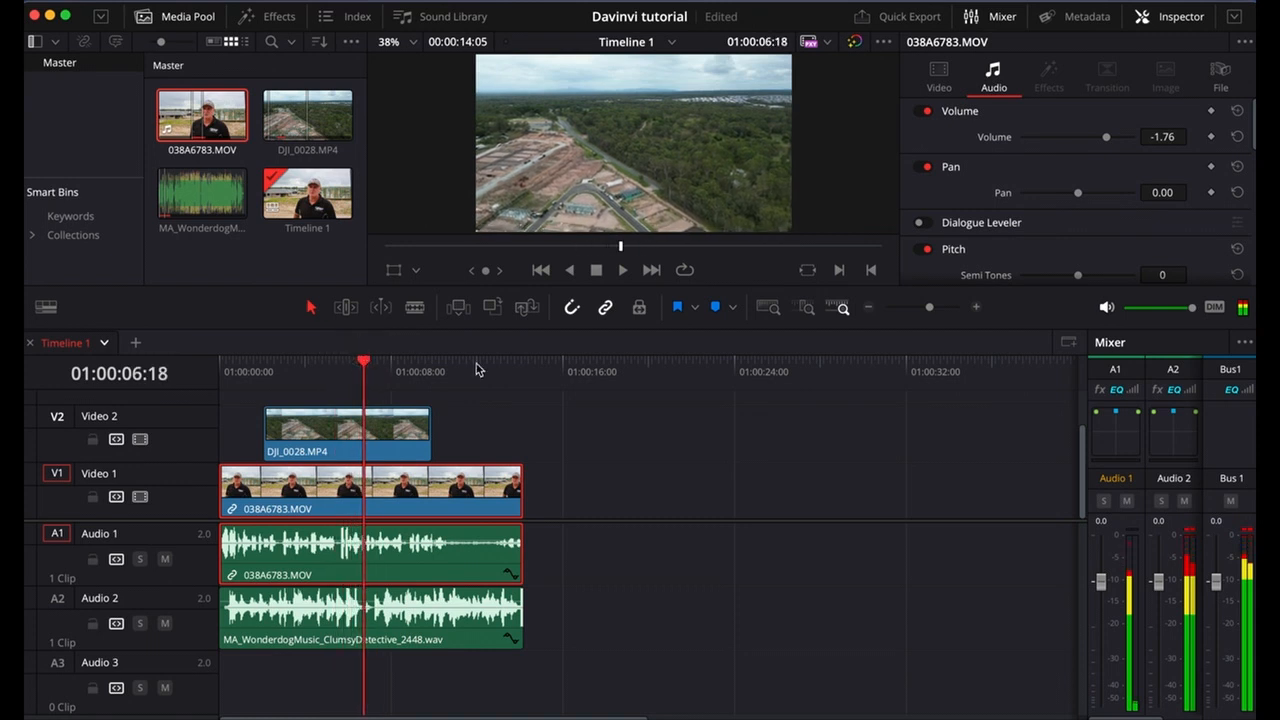
Lower the 038A6783.MOV clip's volume to -19.62 and play the section to check the track meters.
left_click_drag(1103, 137, 1089, 137)
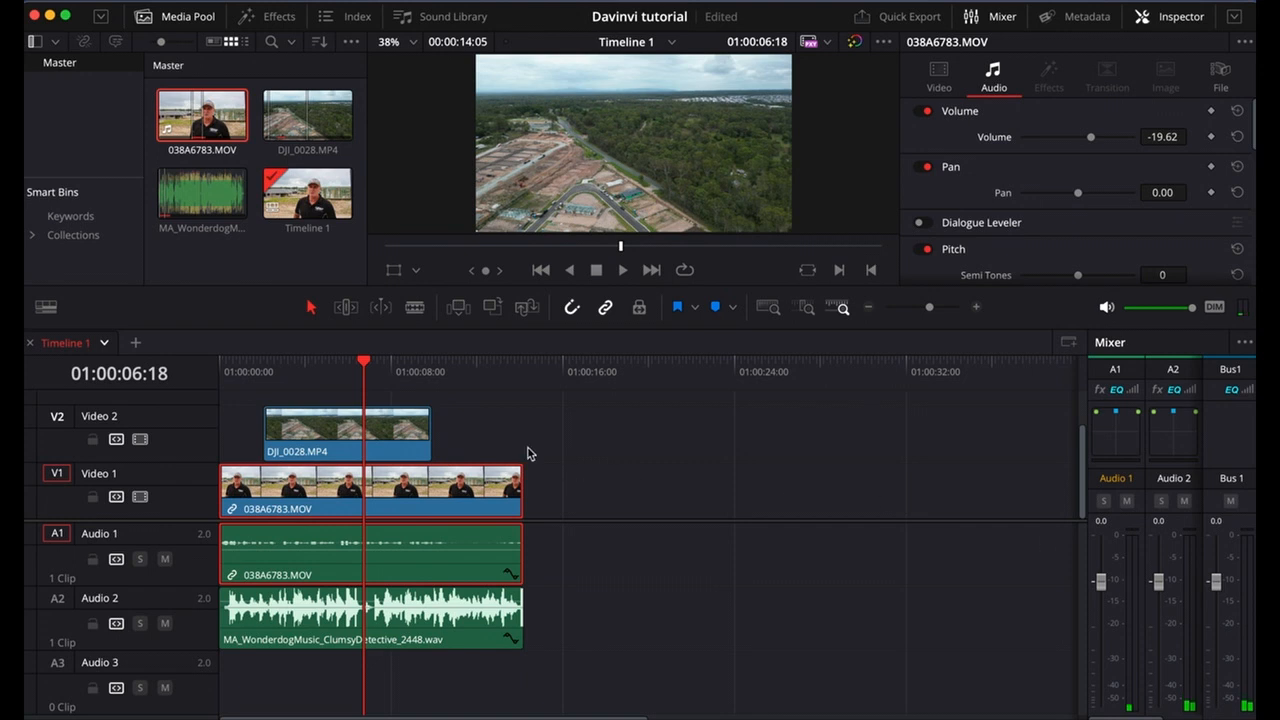
mouse_move(373, 424)
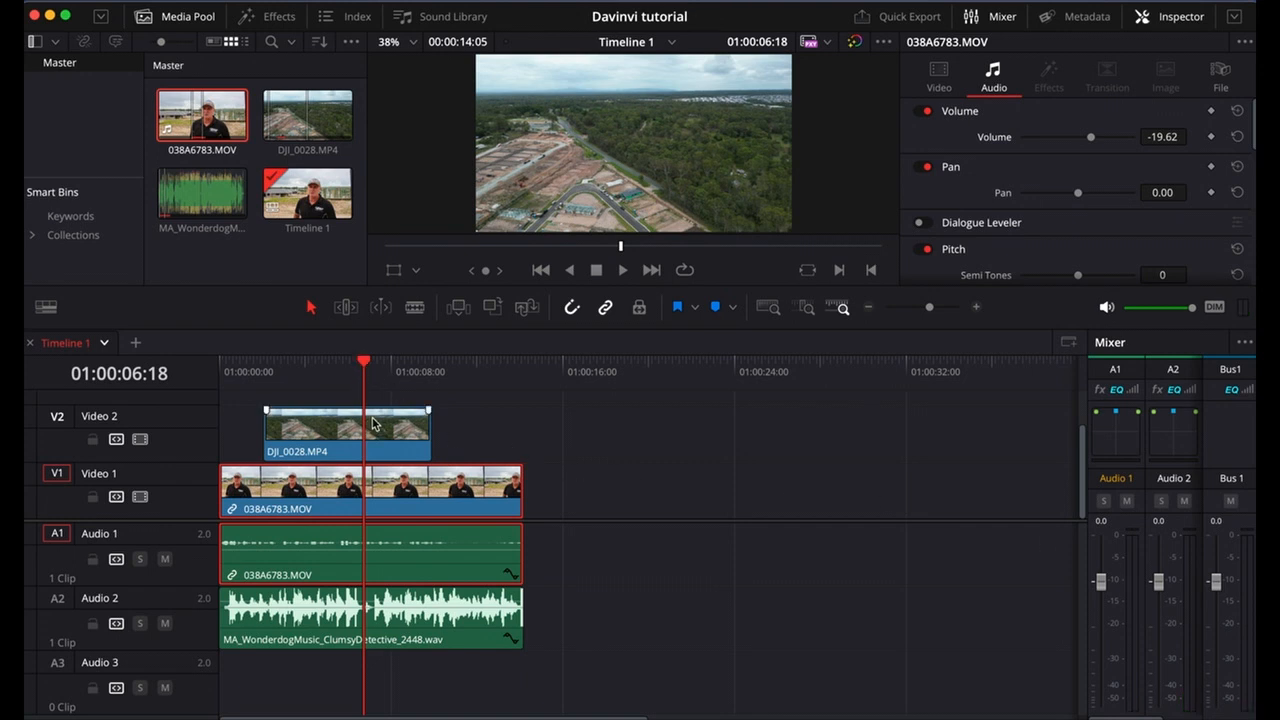
key("space")
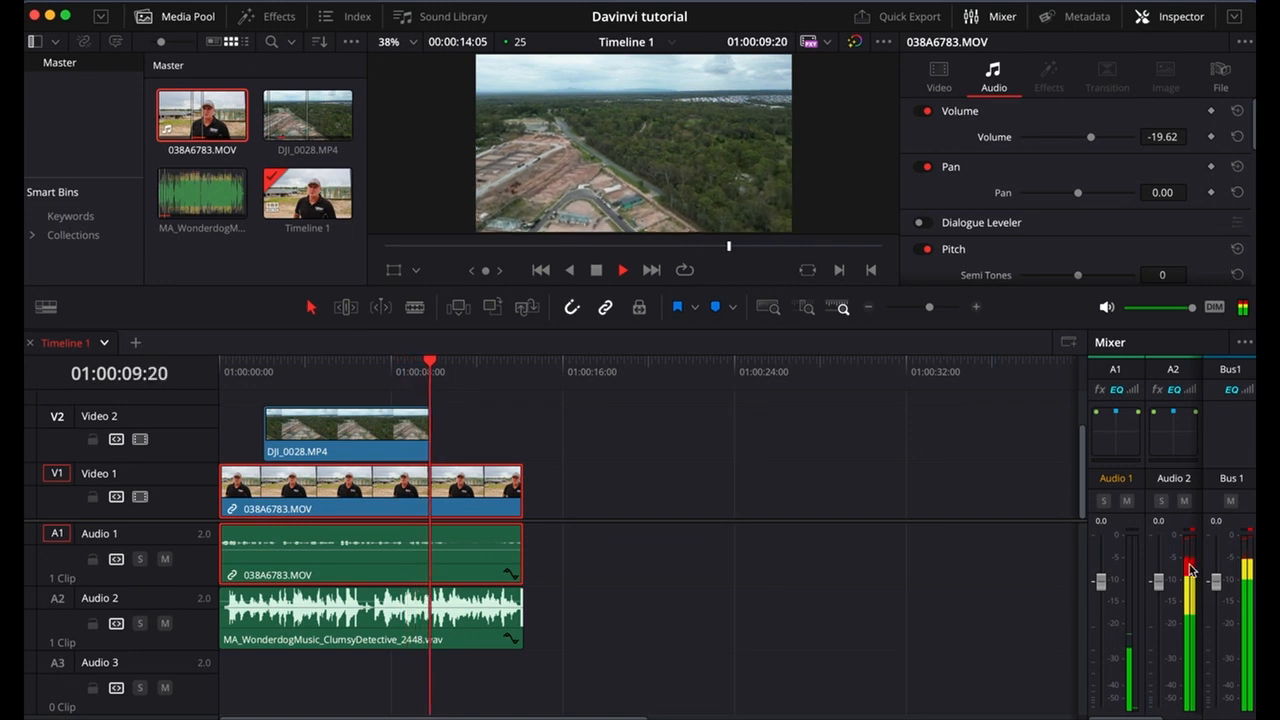
key("space")
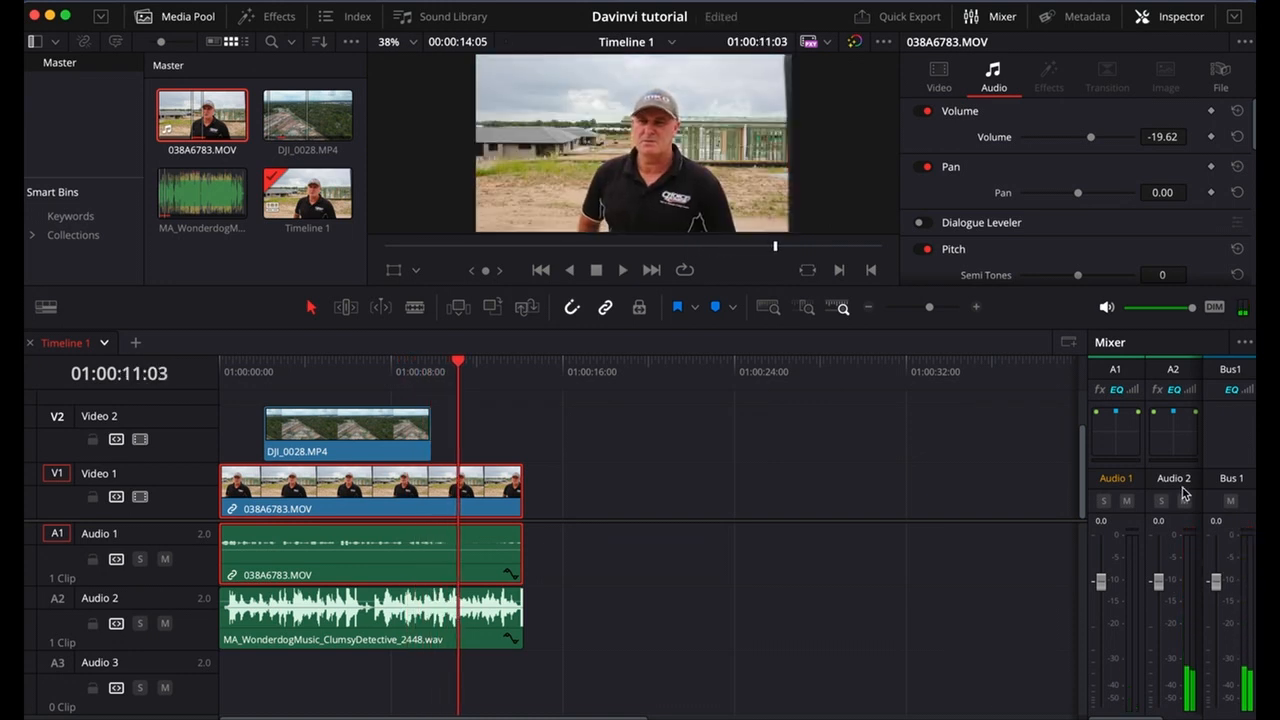
Lower the volume of the music clip on Audio 2 to -2.75 and play the section to check its level.
left_click(379, 624)
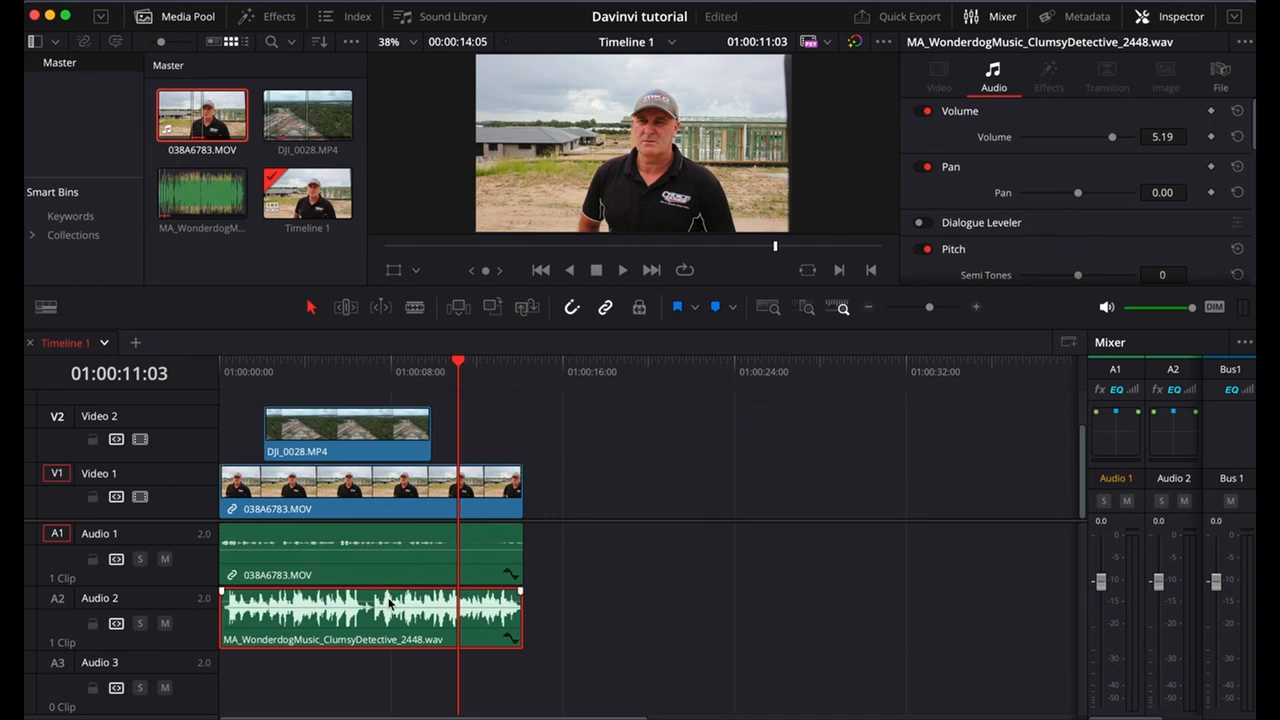
left_click_drag(388, 604, 389, 602)
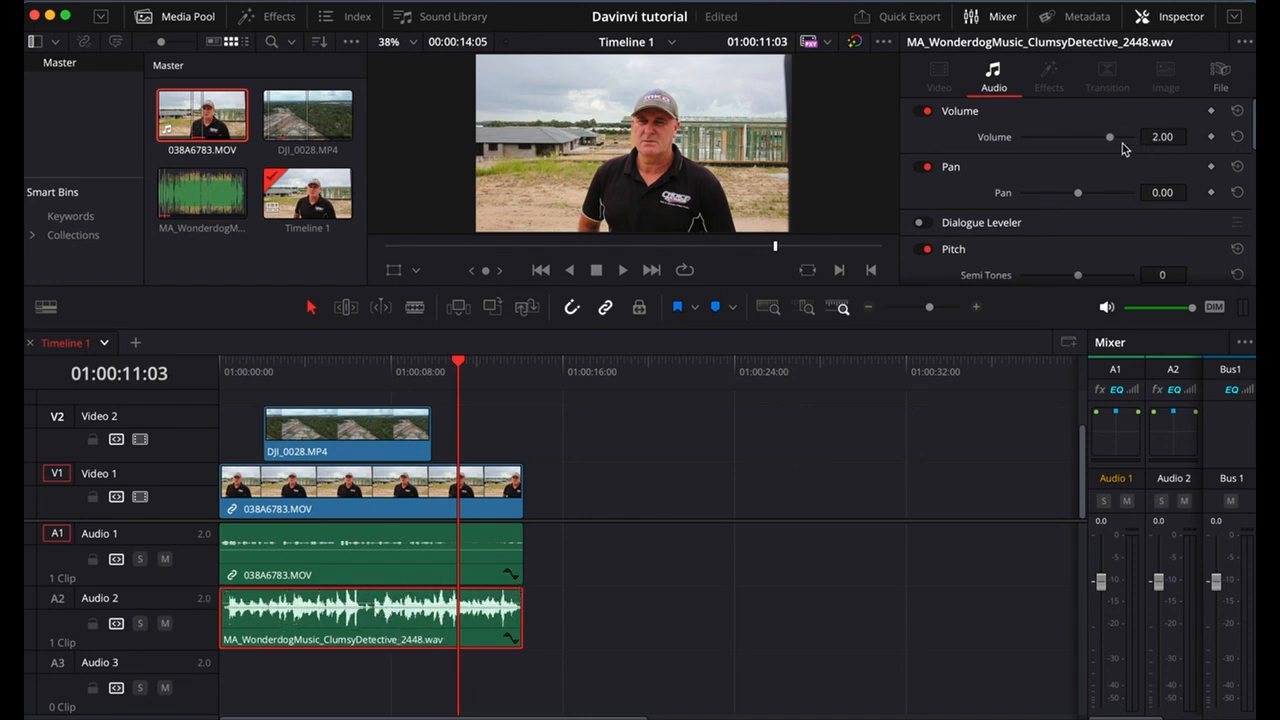
left_click_drag(1115, 137, 1105, 141)
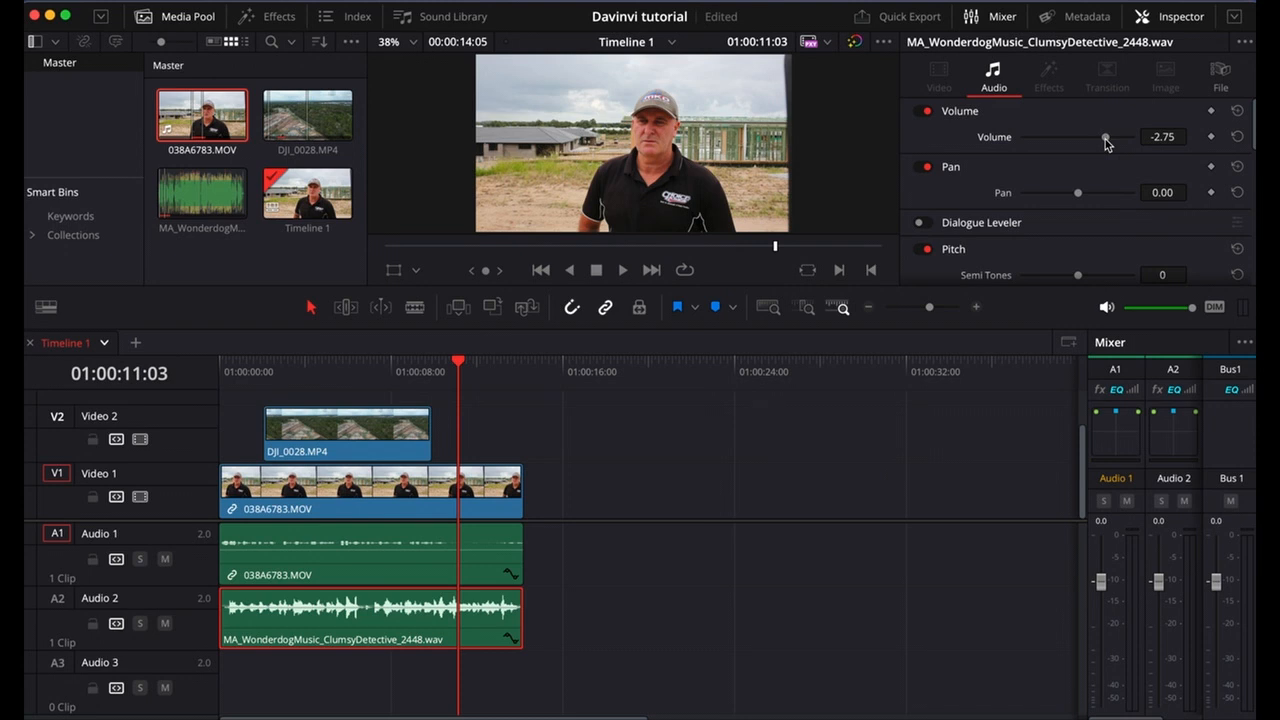
left_click_drag(423, 368, 380, 368)
key("space")
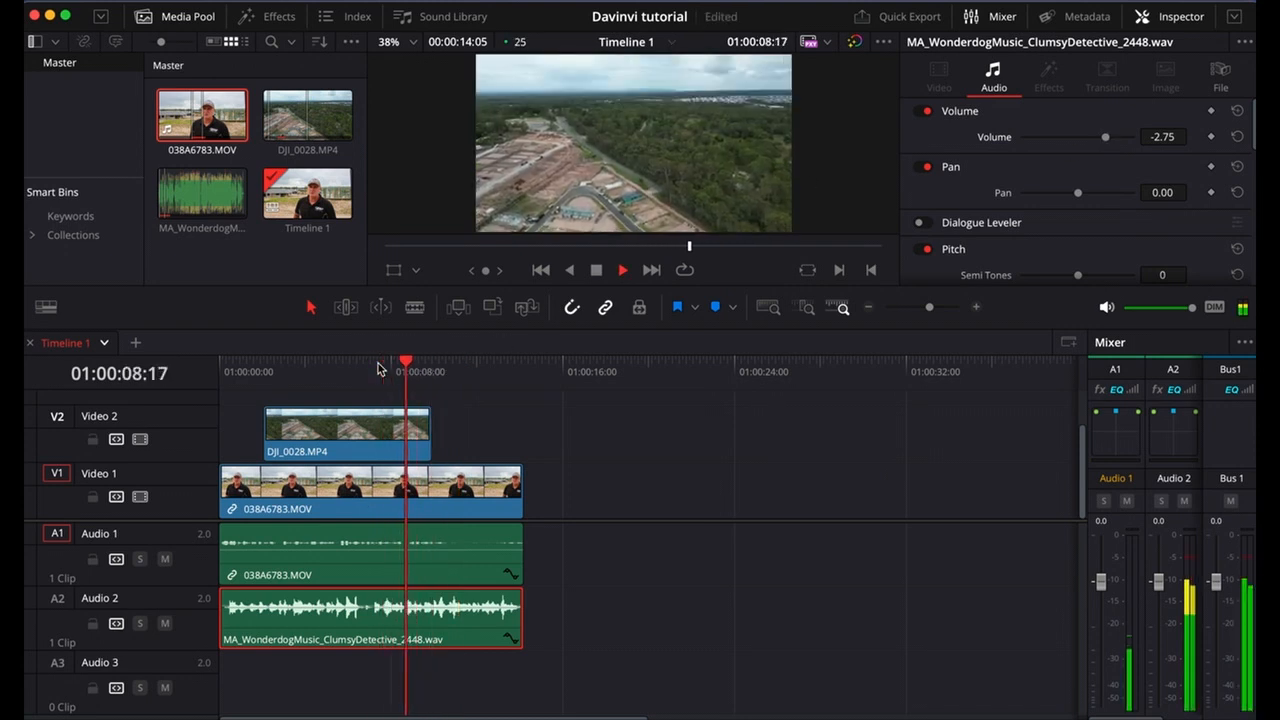
key("space")
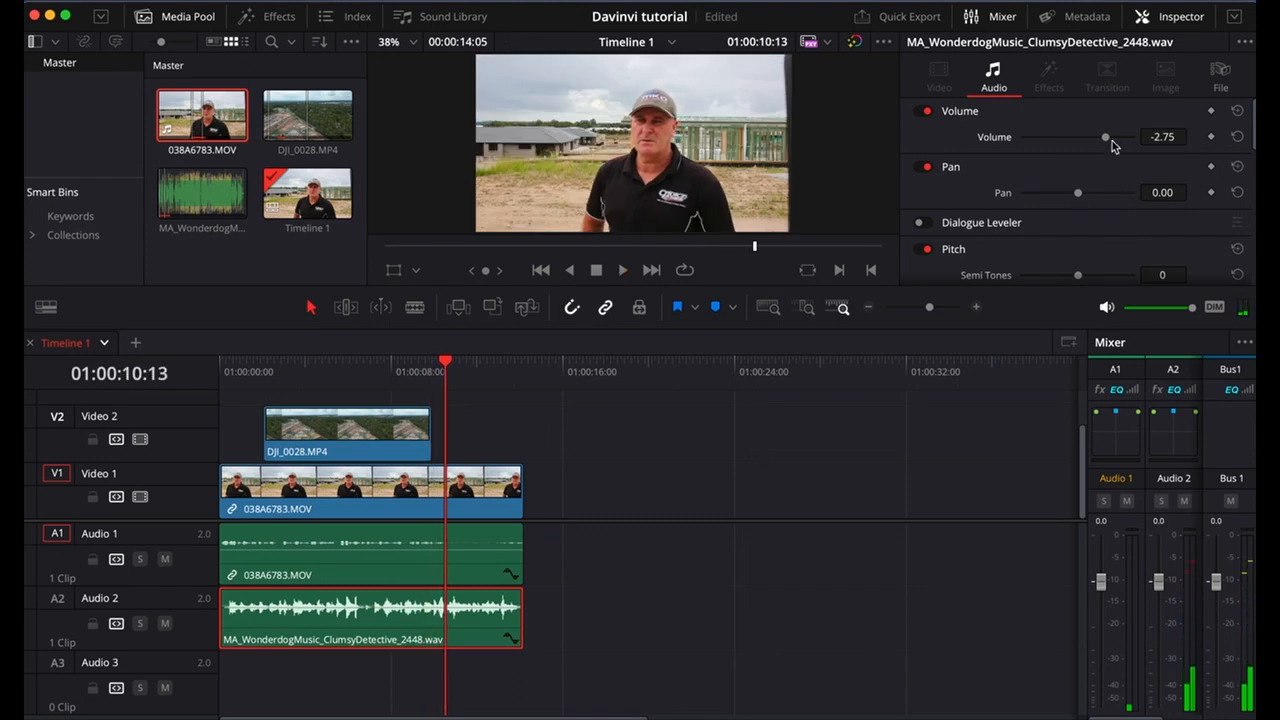
Reduce the music clip's volume to -5.73 and replay from around the middle of the timeline to compare track levels.
left_click_drag(1107, 138, 1102, 137)
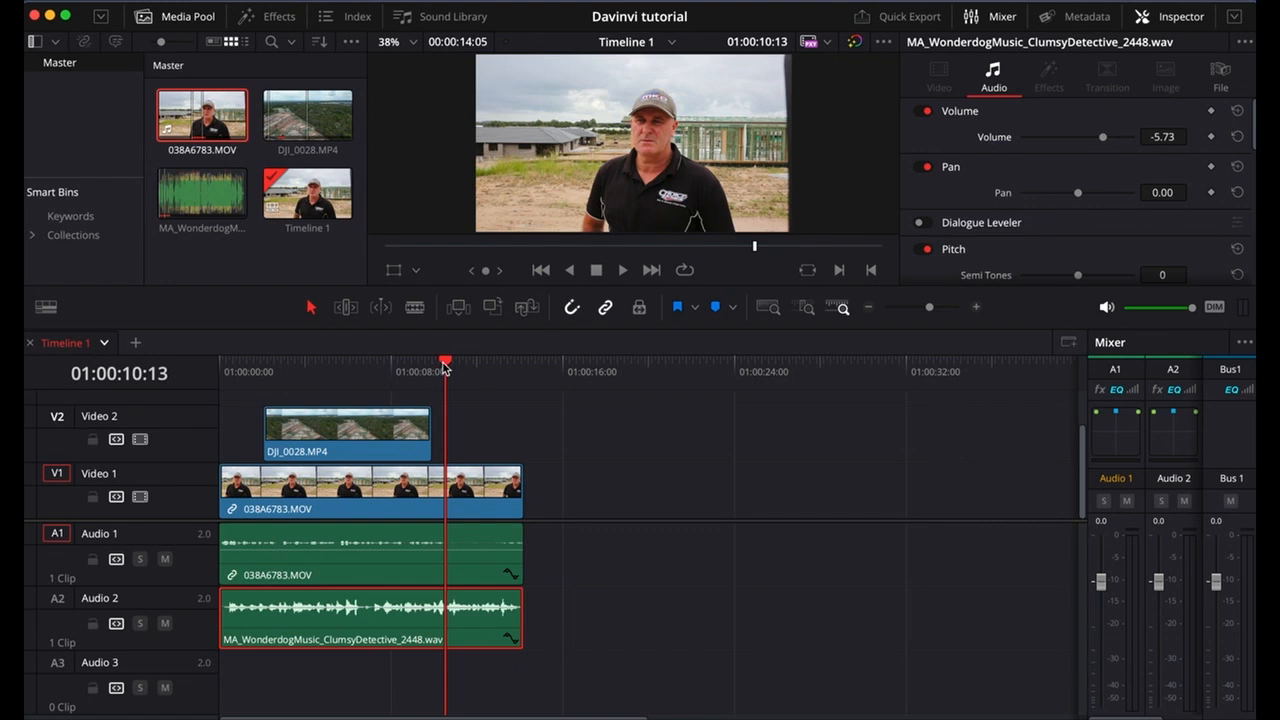
left_click_drag(445, 367, 371, 362)
key("space")
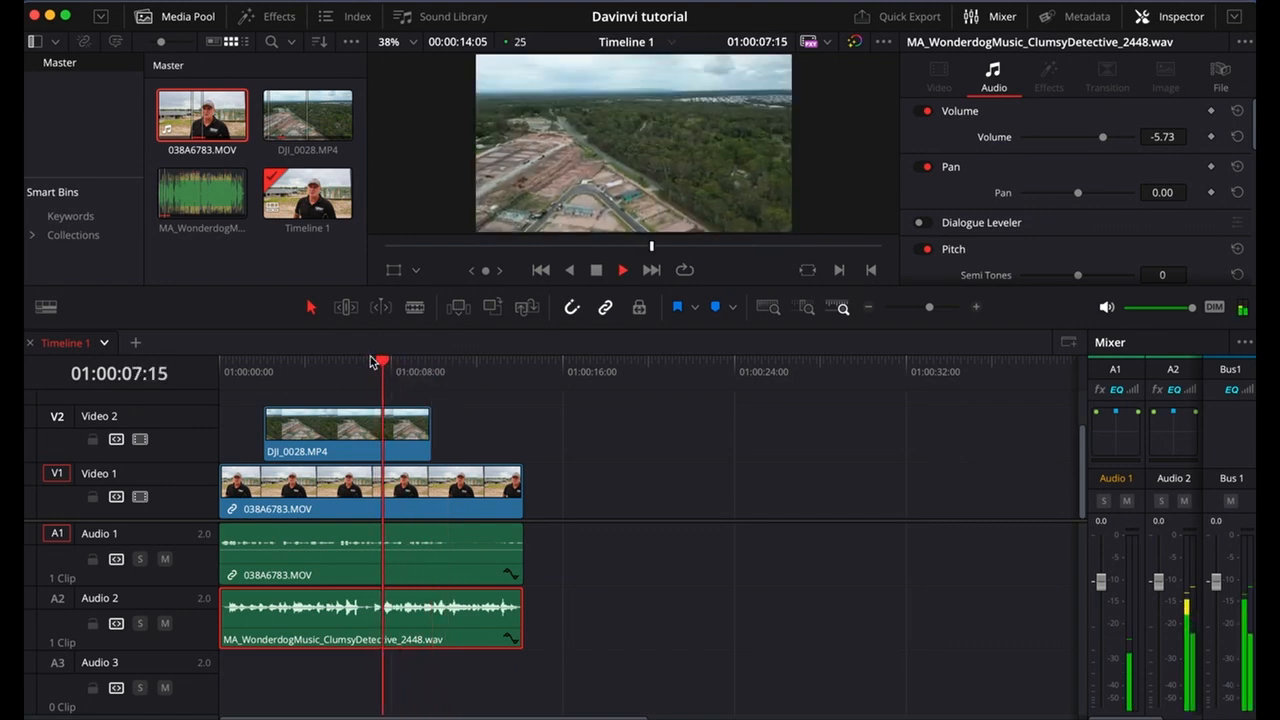
key("space")
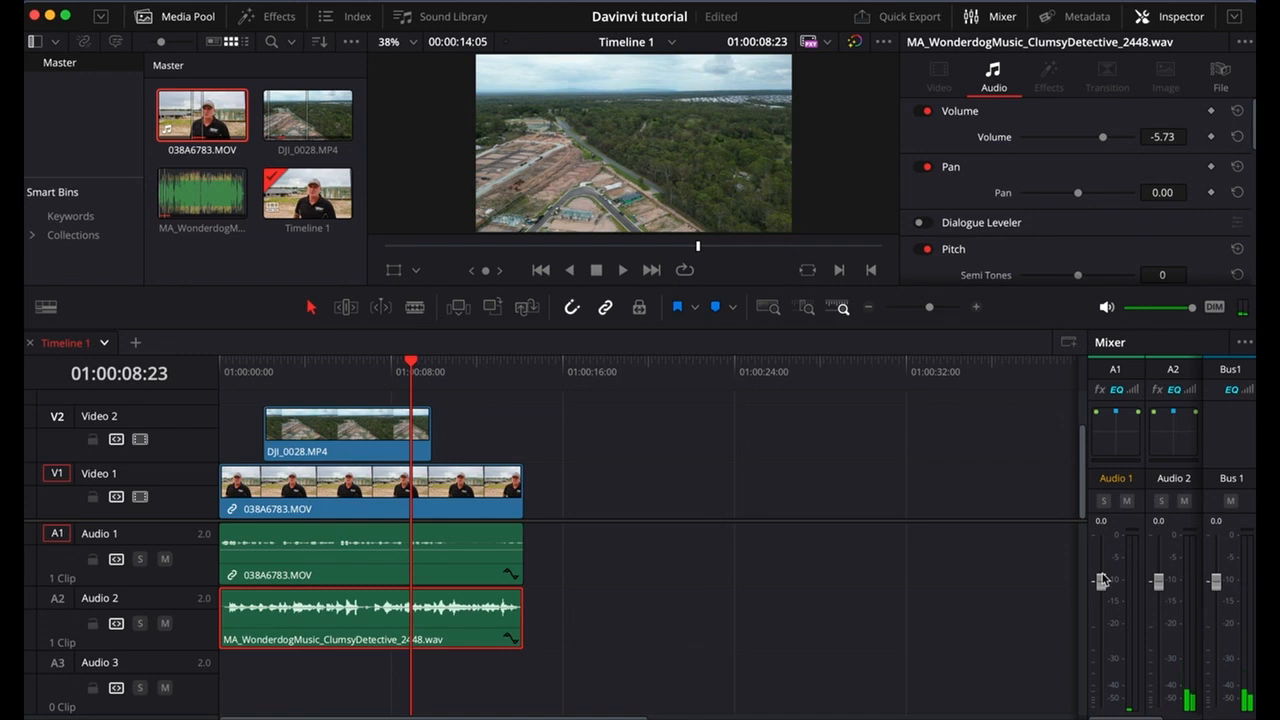
key("space")
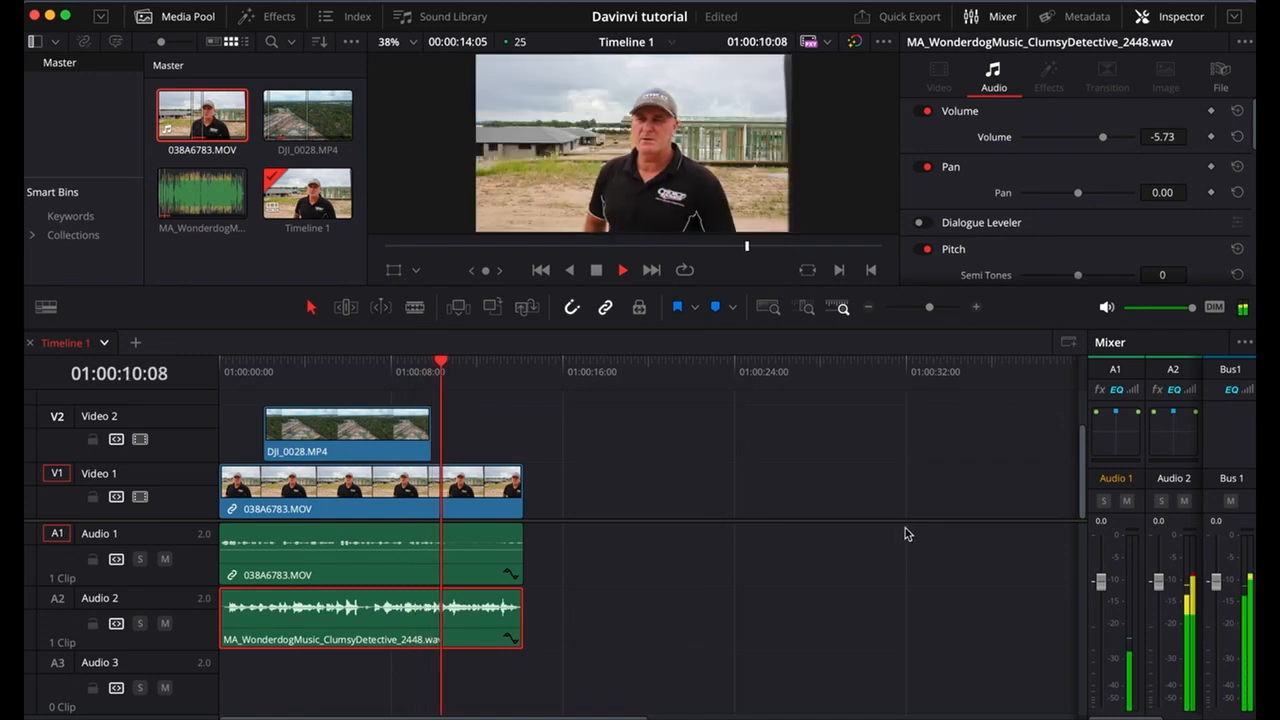
key("space")
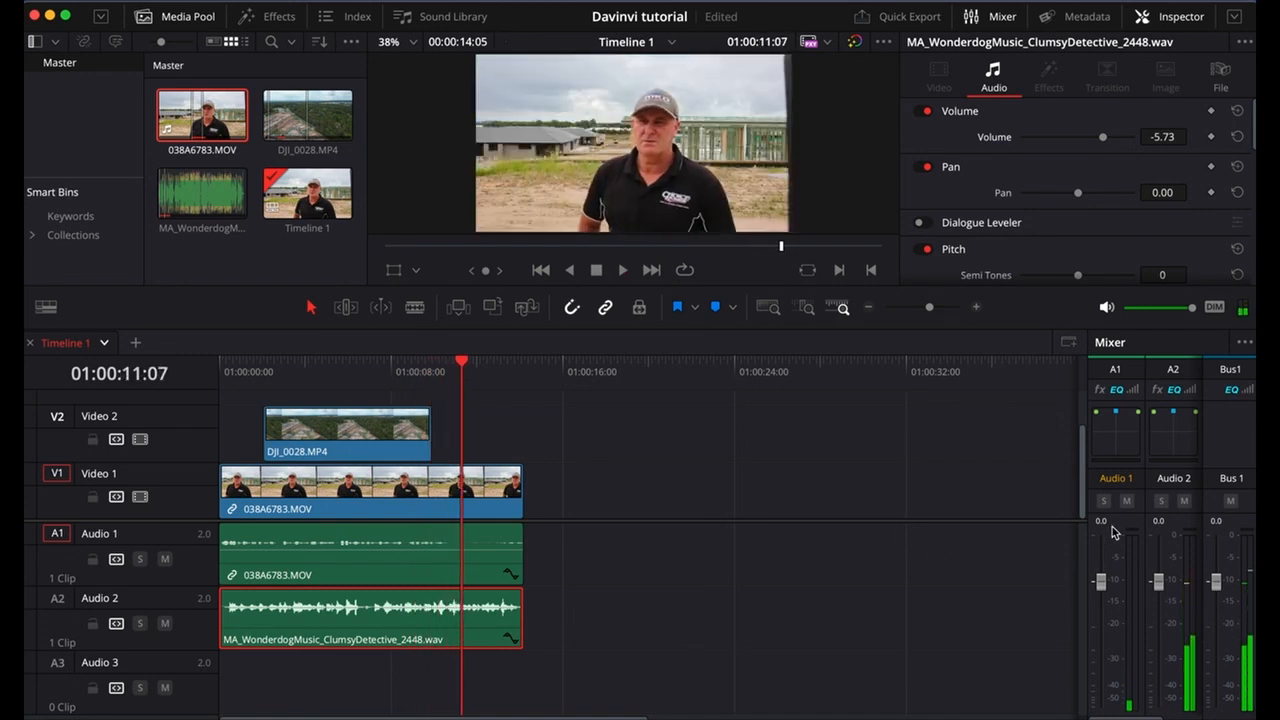
Adjust the 038A6783.MOV clip's volume, trying 5.19 and settling on 0.23, while checking the meters during playback.
left_click(338, 548)
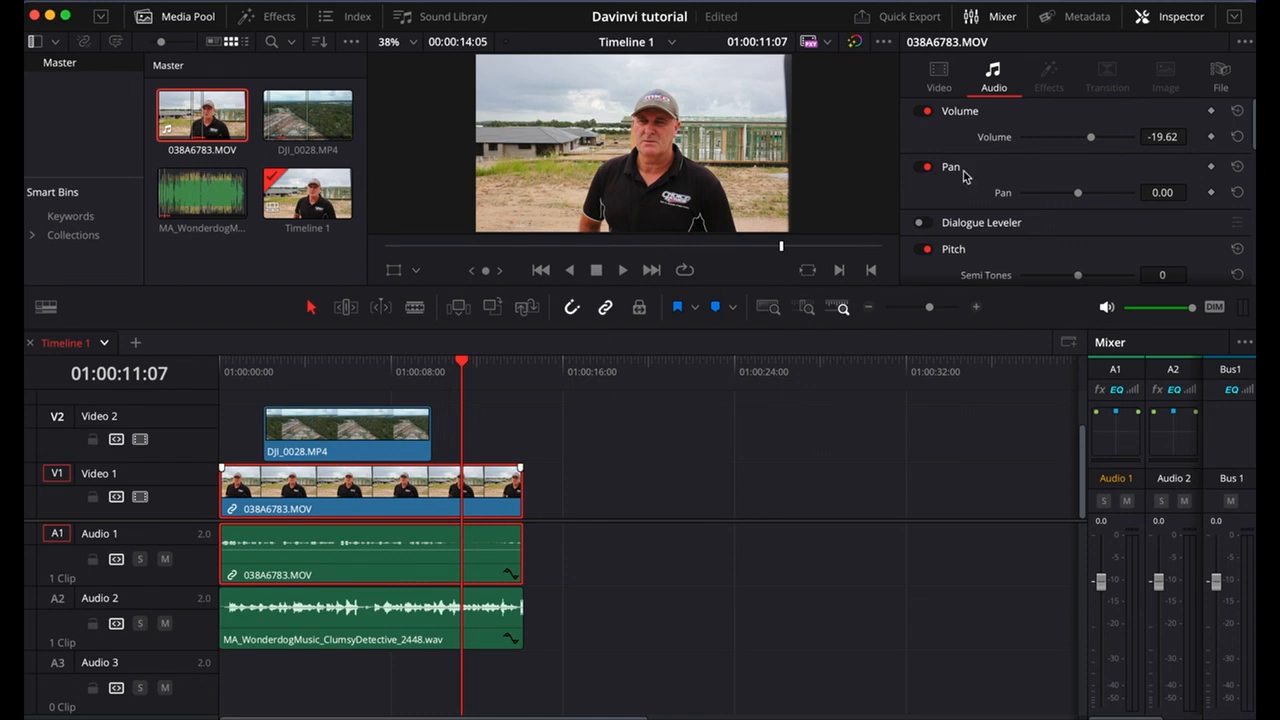
left_click_drag(1095, 139, 1112, 137)
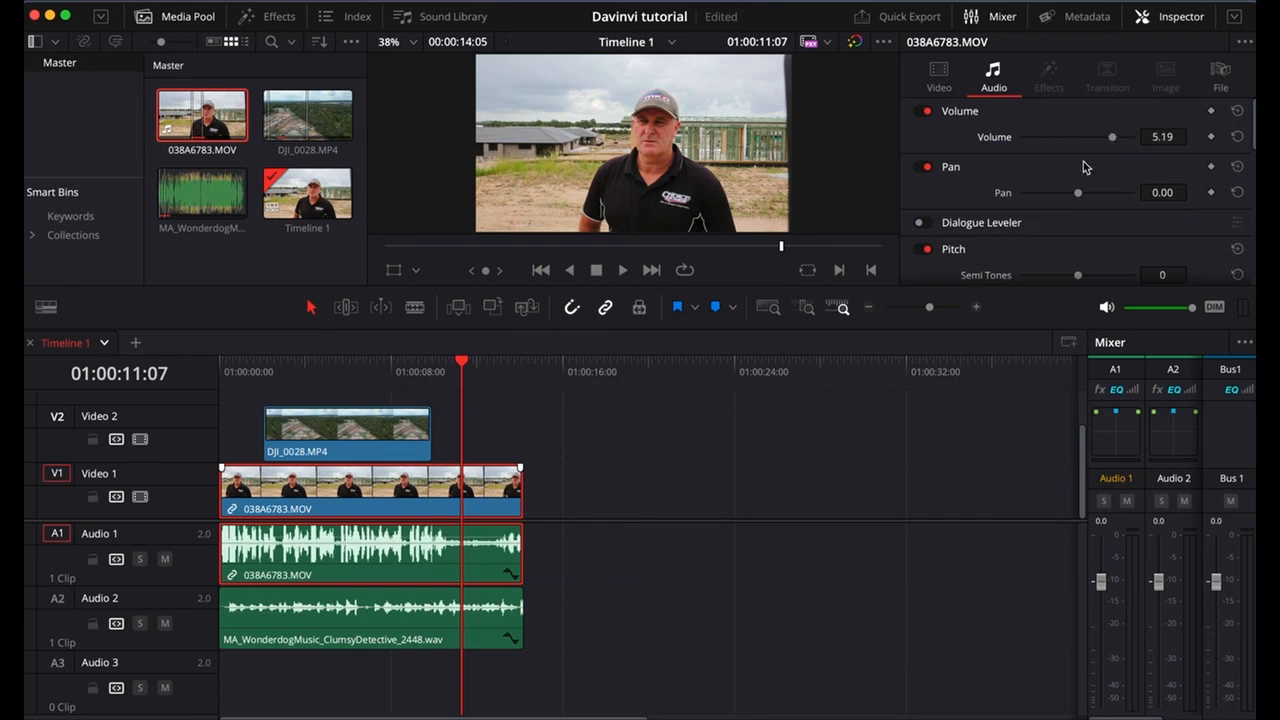
left_click(360, 363)
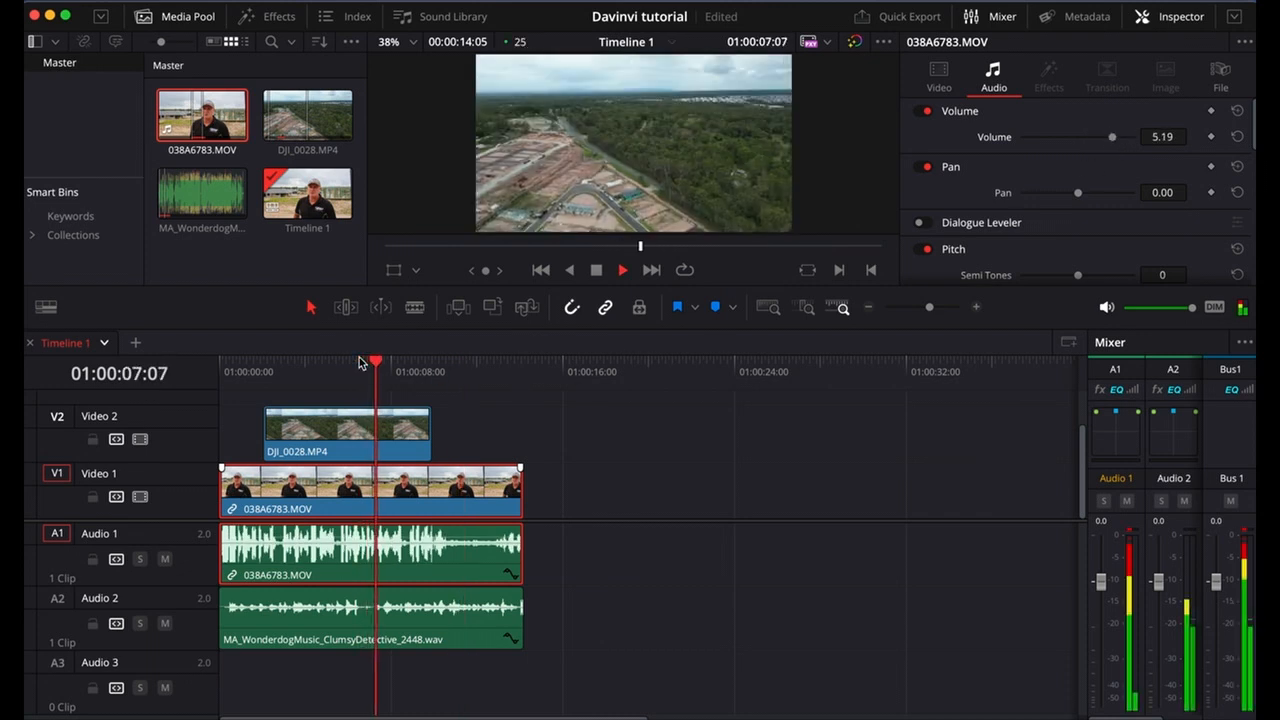
key("space")
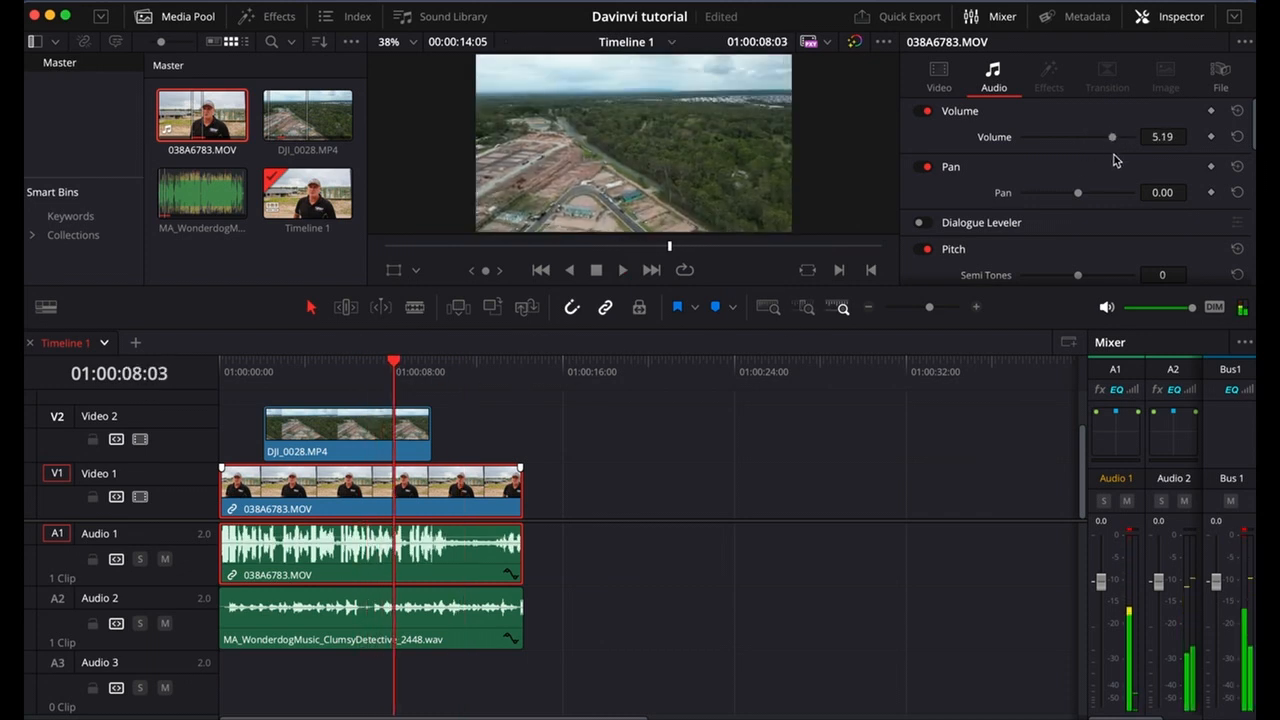
left_click_drag(1112, 136, 1108, 140)
key("space")
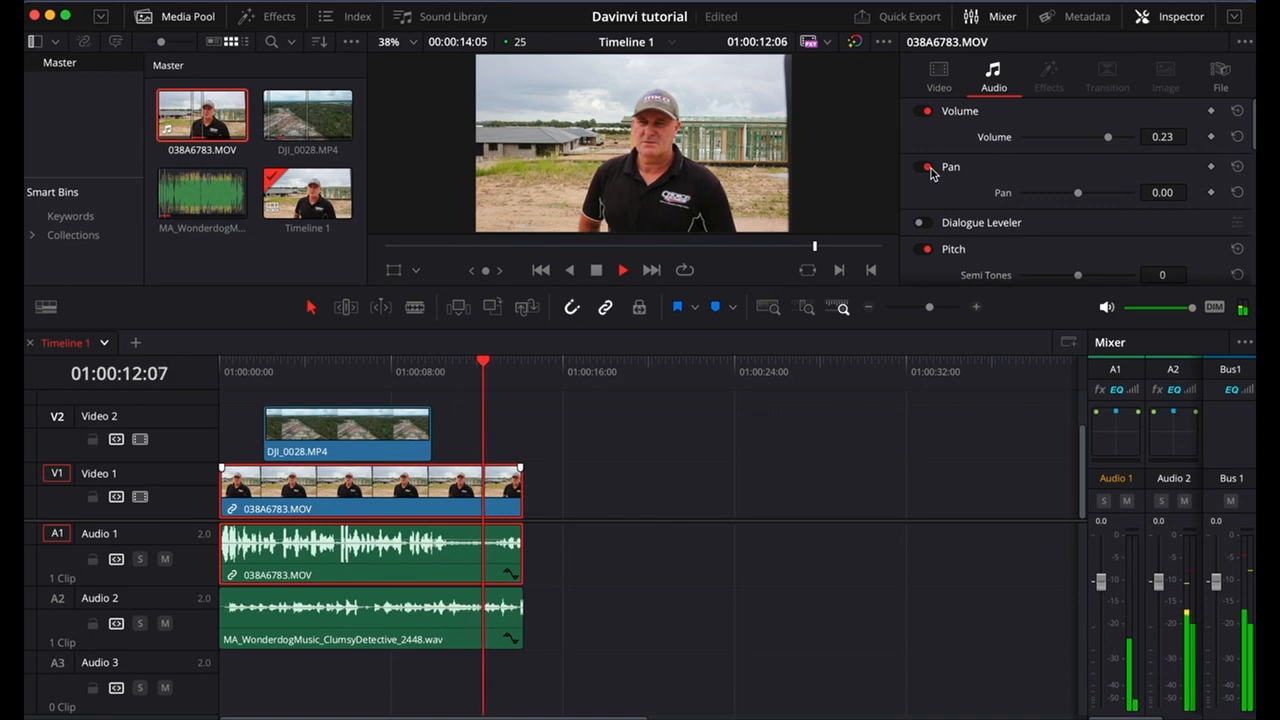
key("space")
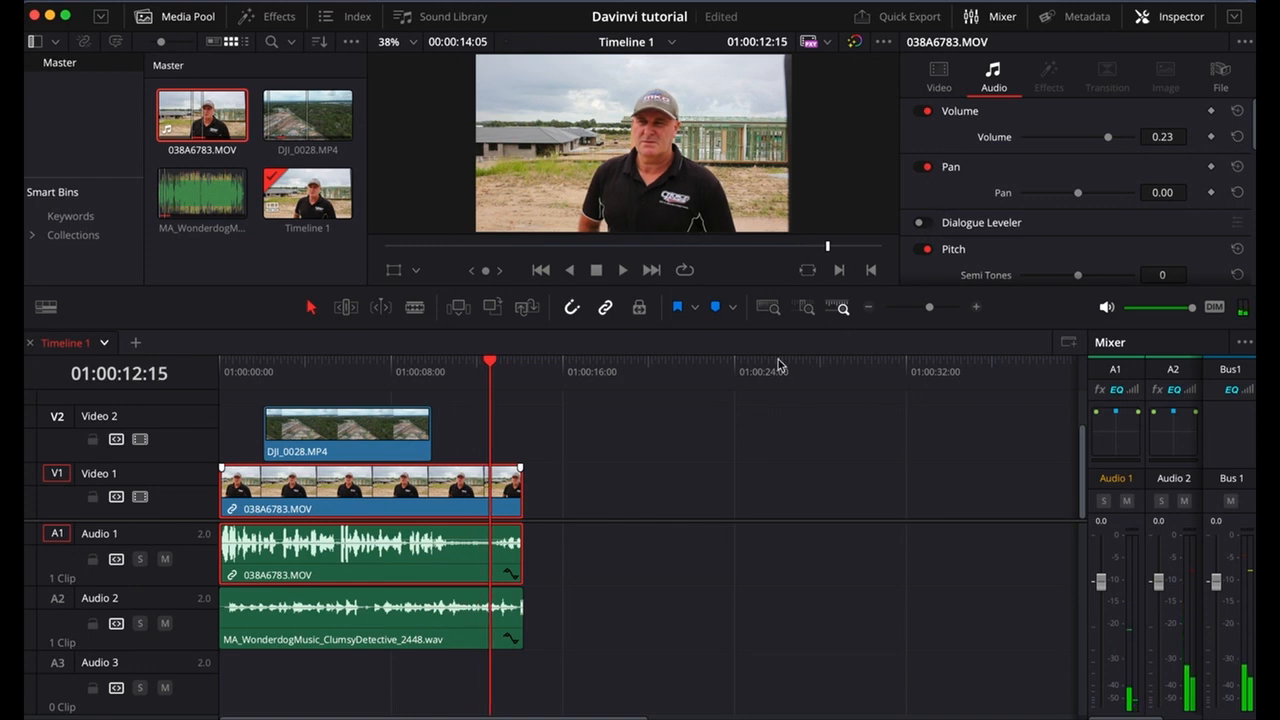
Return the playhead to the start of the timeline and switch to the Fairlight page.
left_click(248, 358)
left_click_drag(248, 358, 194, 351)
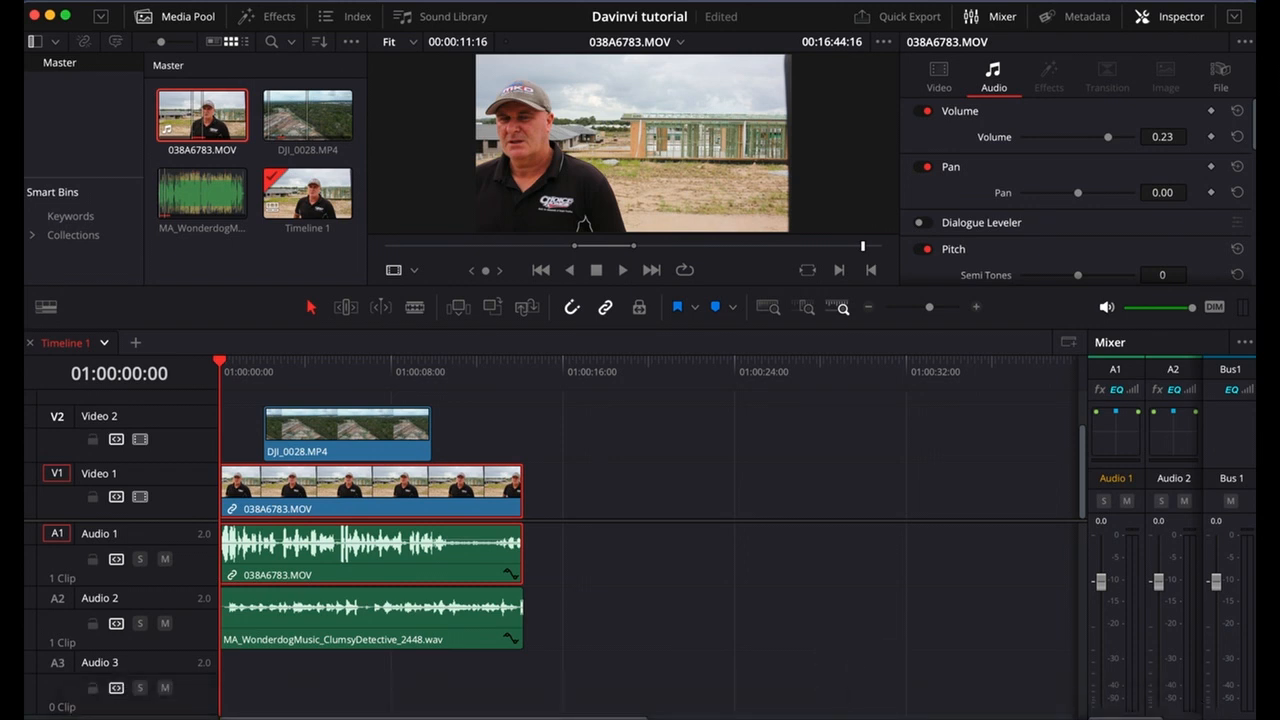
left_click(847, 718)
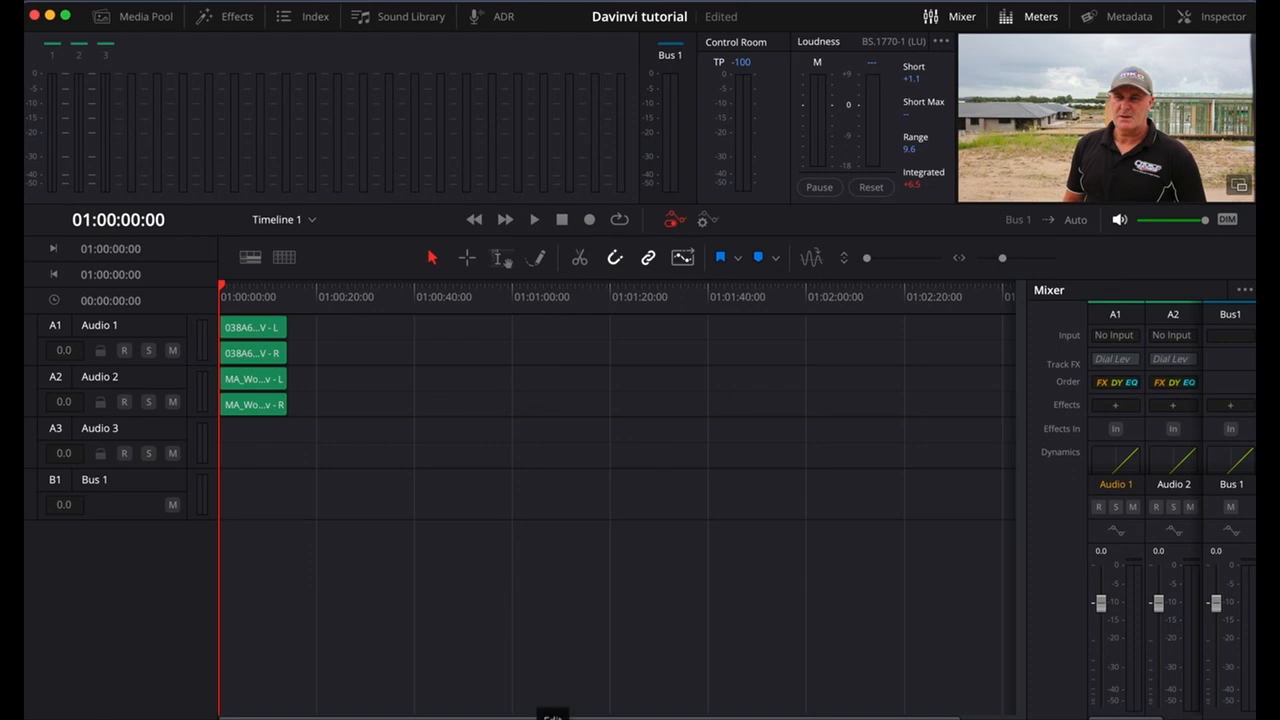
Return to the Edit page and add matching fade-outs at the ends of the Audio 1 and Audio 2 clips, playing the result.
left_click(552, 715)
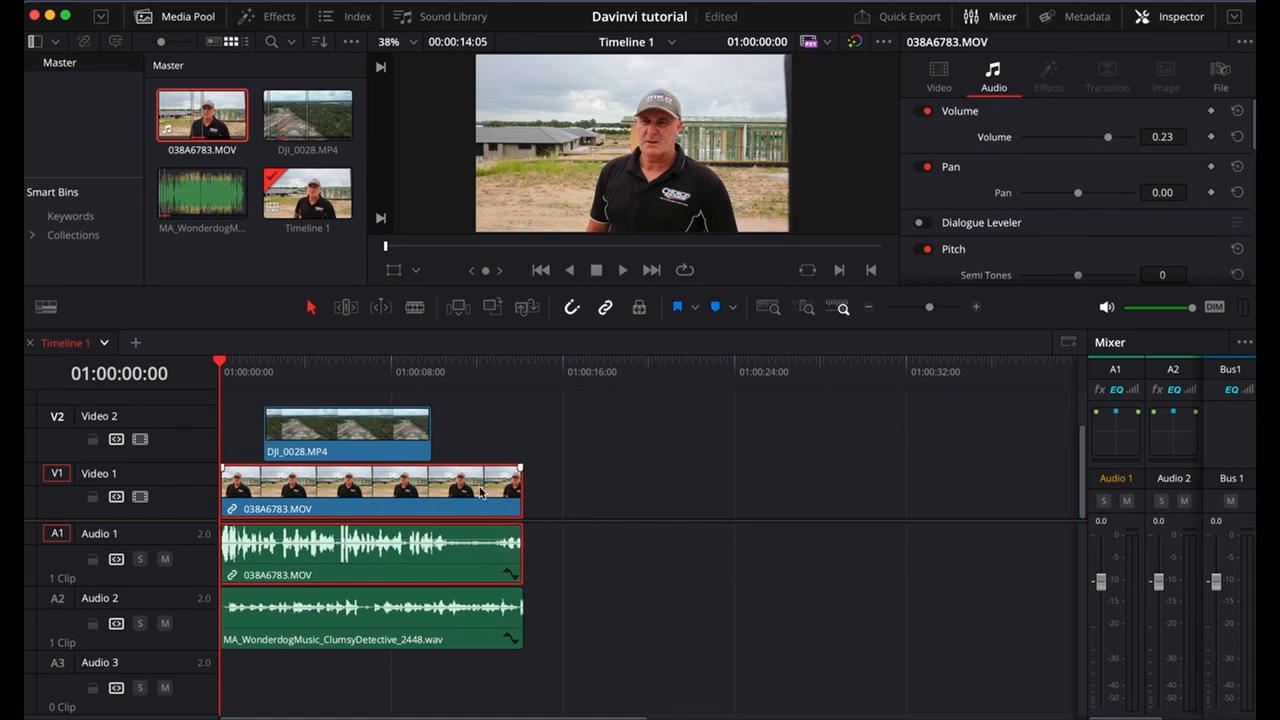
left_click(519, 526)
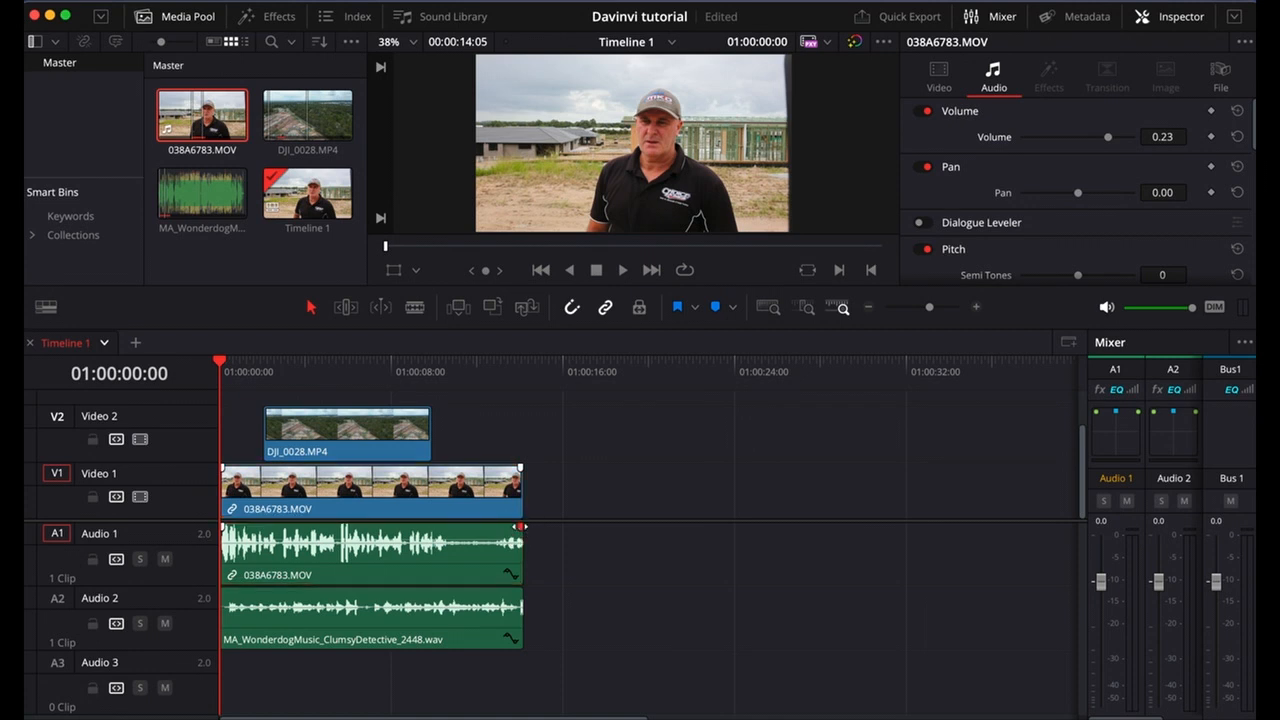
left_click_drag(519, 526, 455, 526)
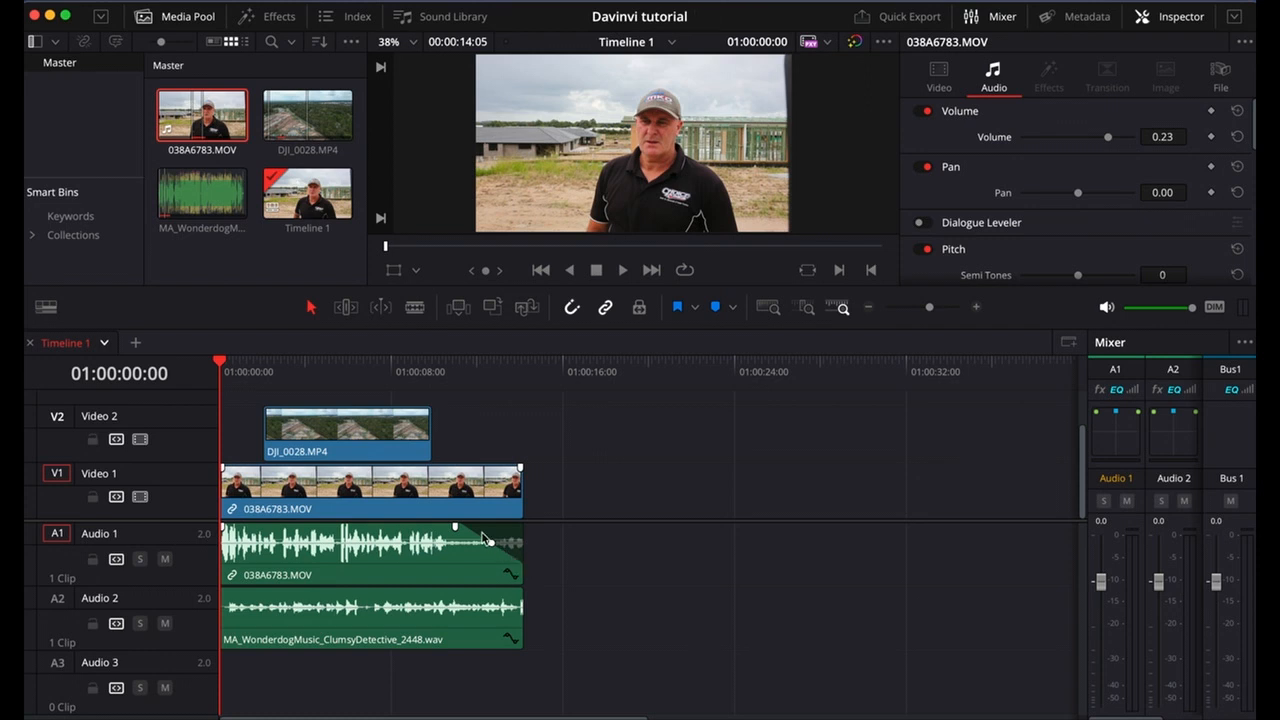
left_click_drag(521, 591, 457, 588)
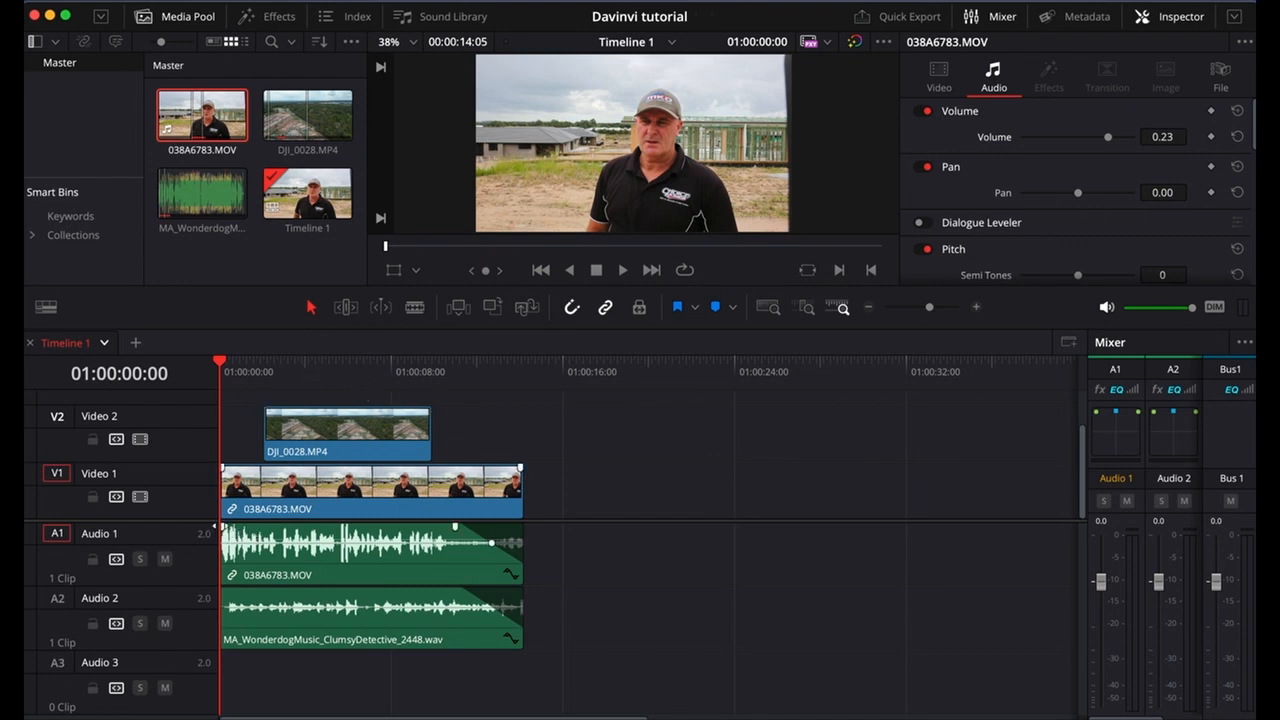
key("space")
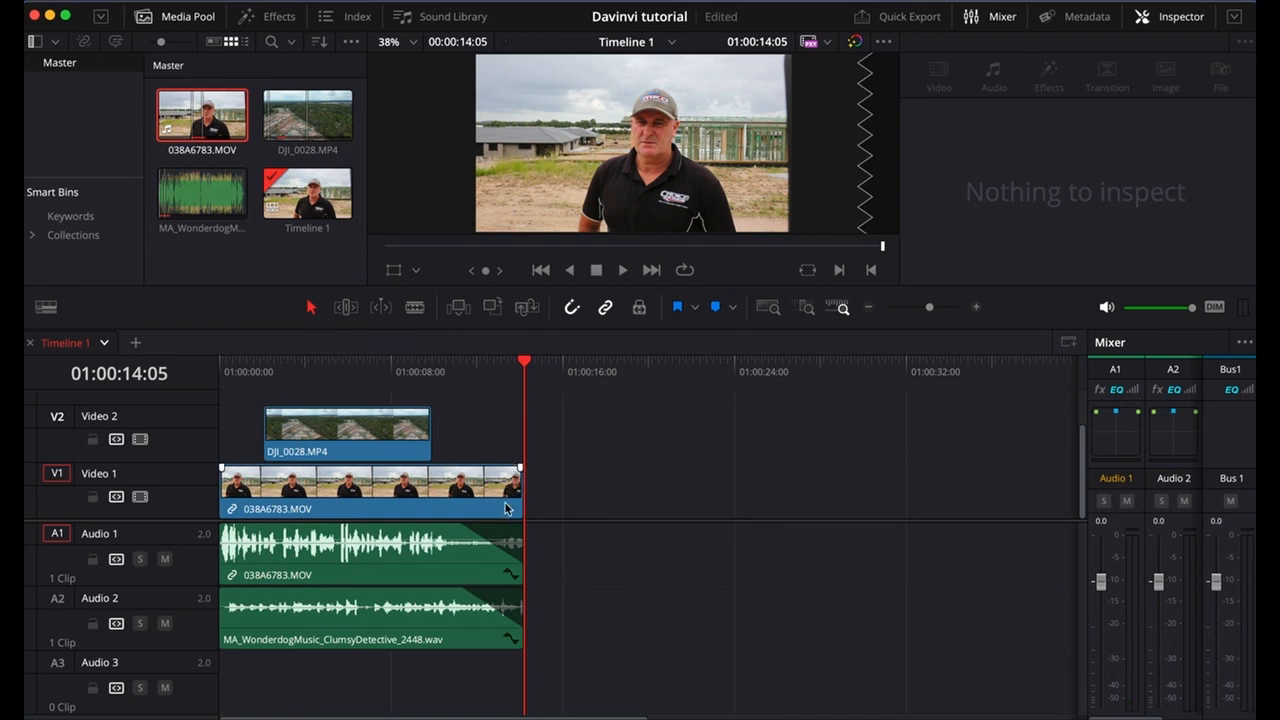
Trim the ends of the 038A6783.MOV clip and the music clip to 12 seconds and play from around 01:00:05:22.
left_click_drag(516, 484, 473, 489)
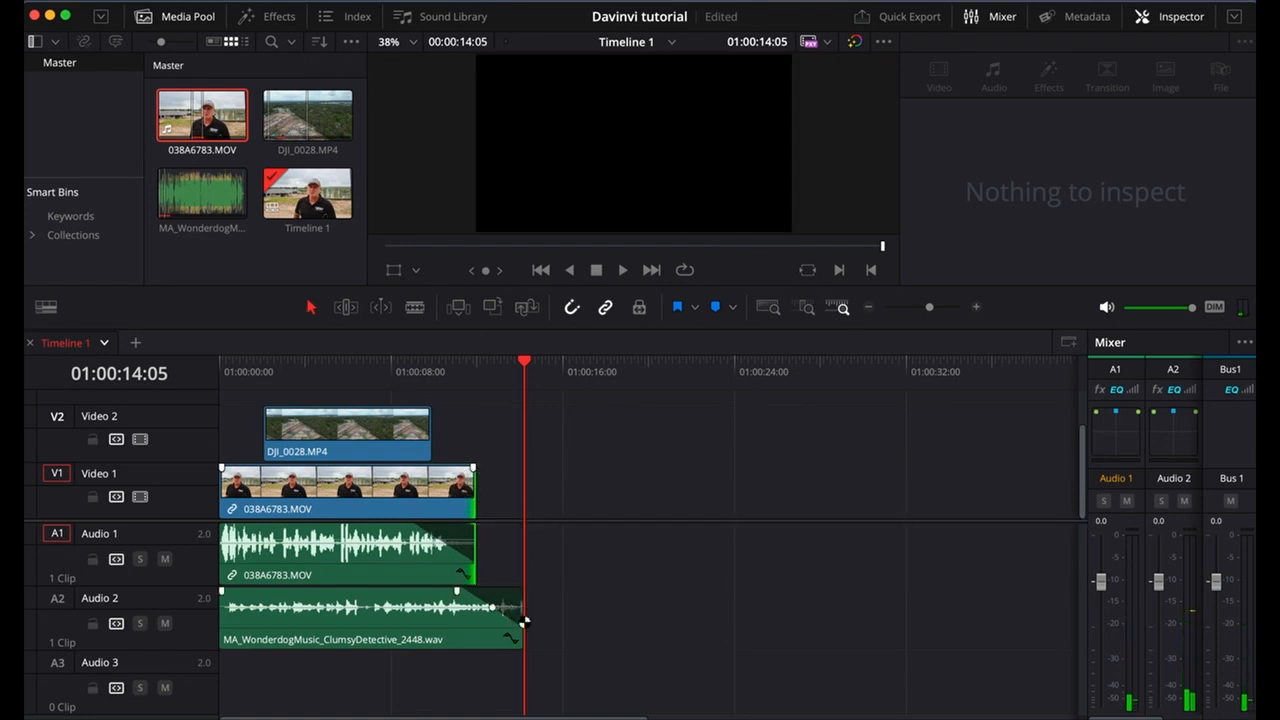
left_click_drag(517, 609, 476, 607)
left_click(346, 362)
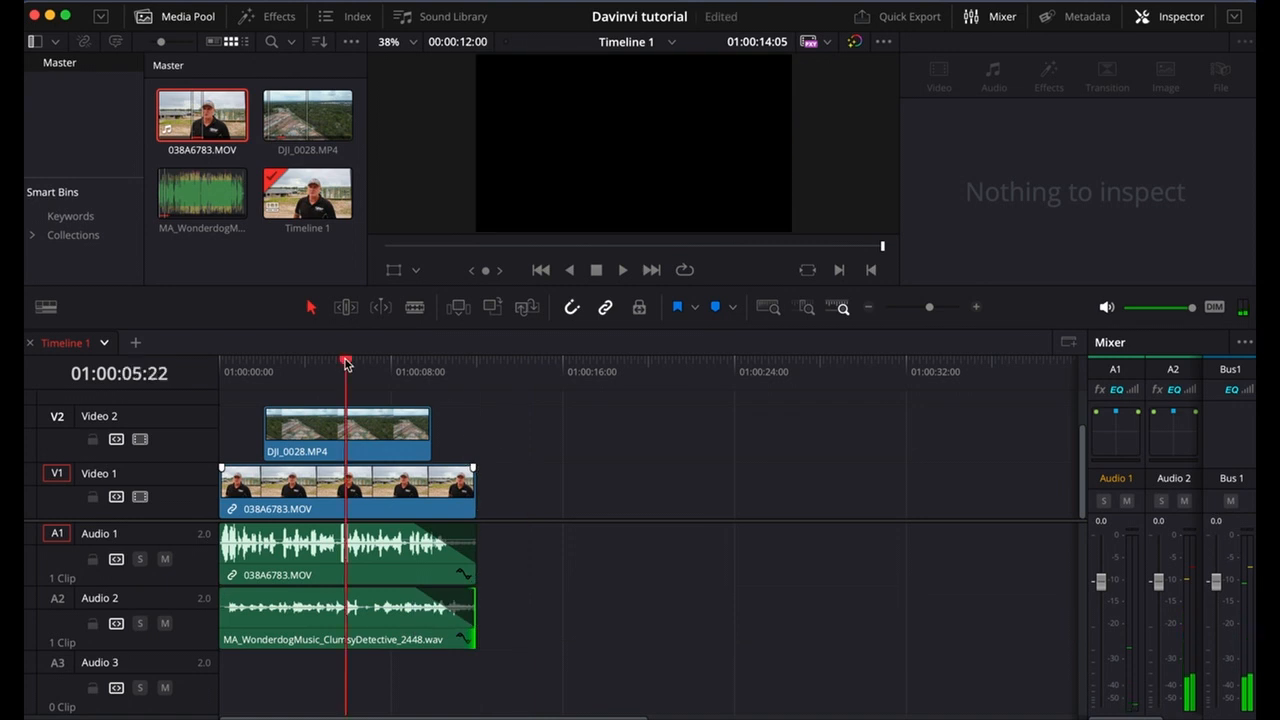
key("space")
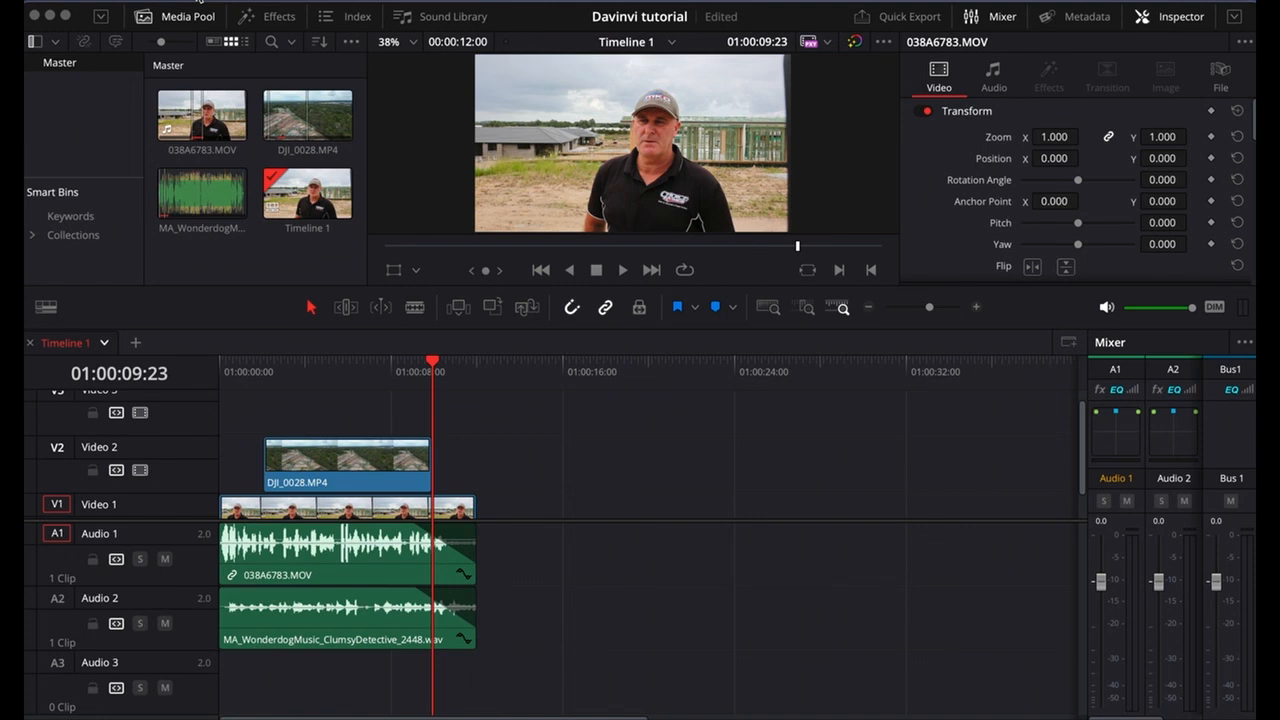
Import the choice homes logo PNG into the media pool from the editing folder on the Desktop.
left_click(192, 1)
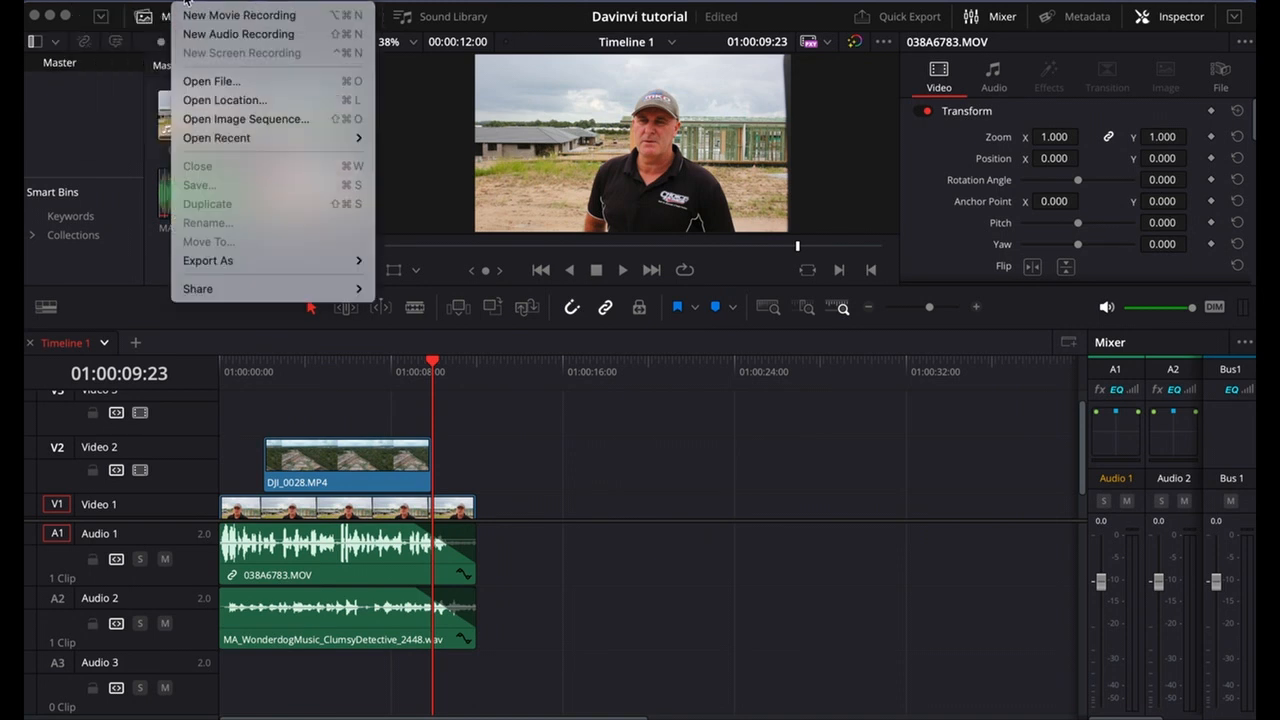
left_click(318, 425)
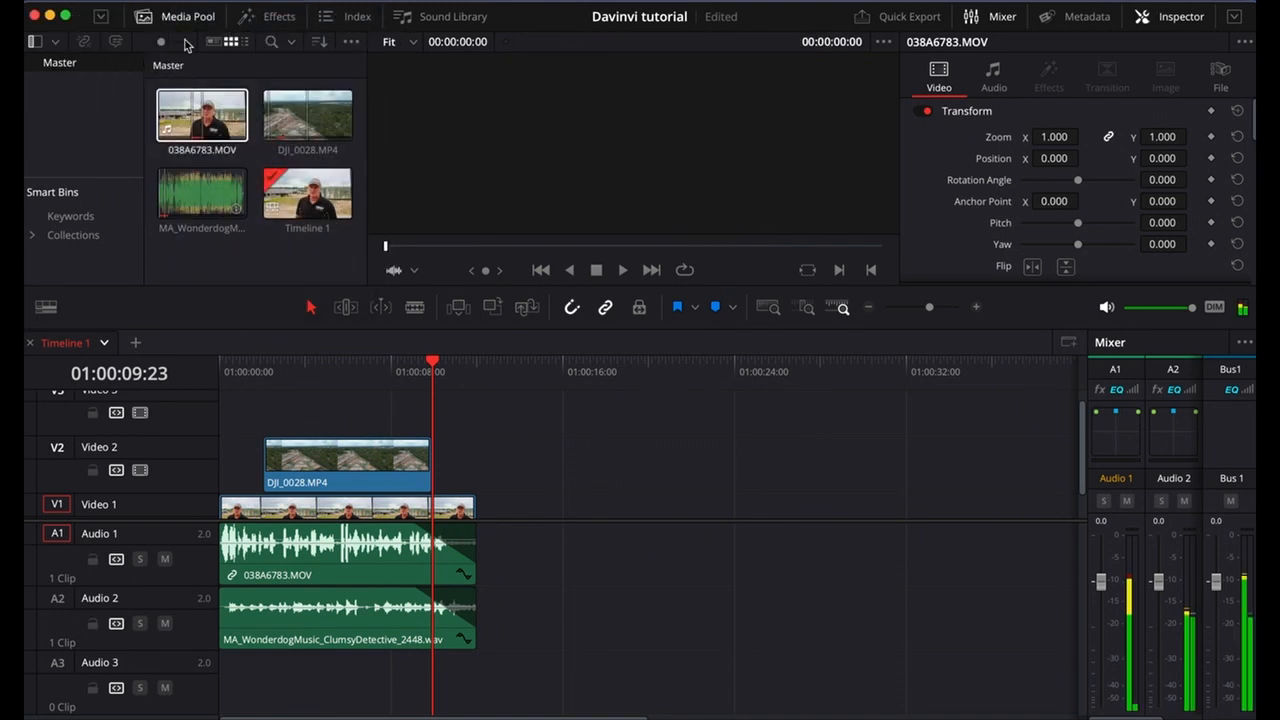
left_click(183, 3)
mouse_move(370, 216)
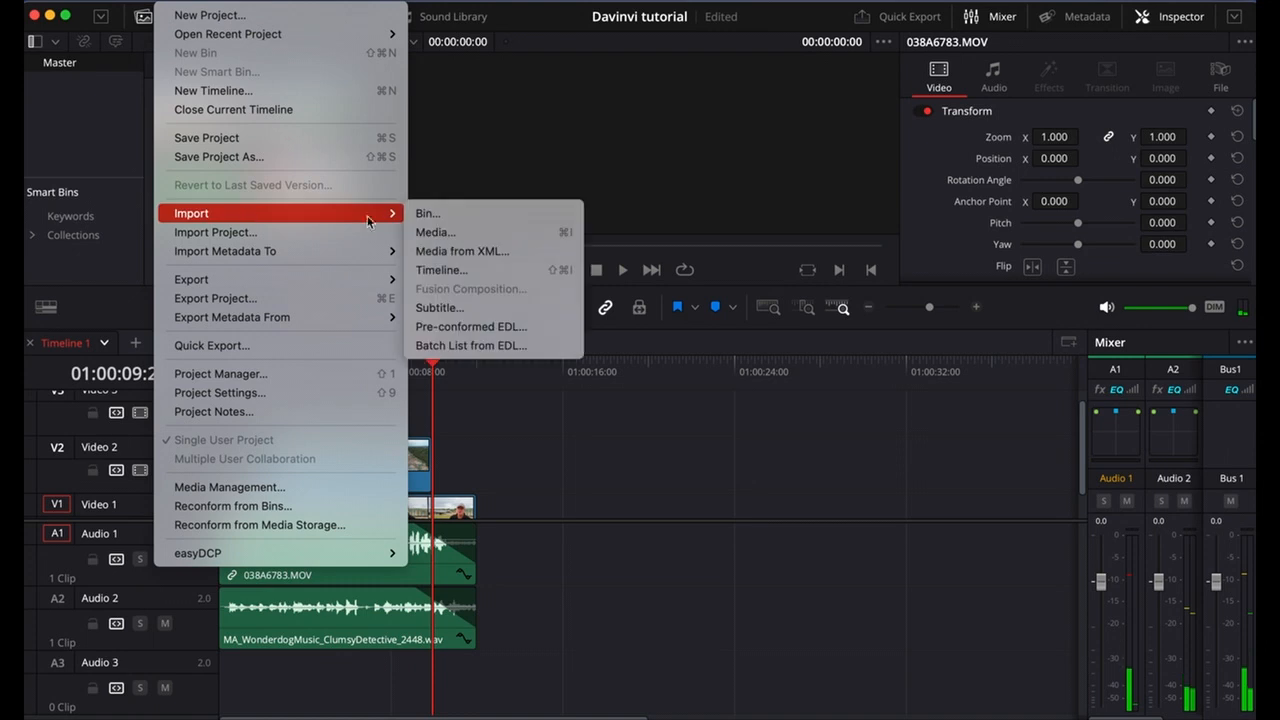
left_click(433, 232)
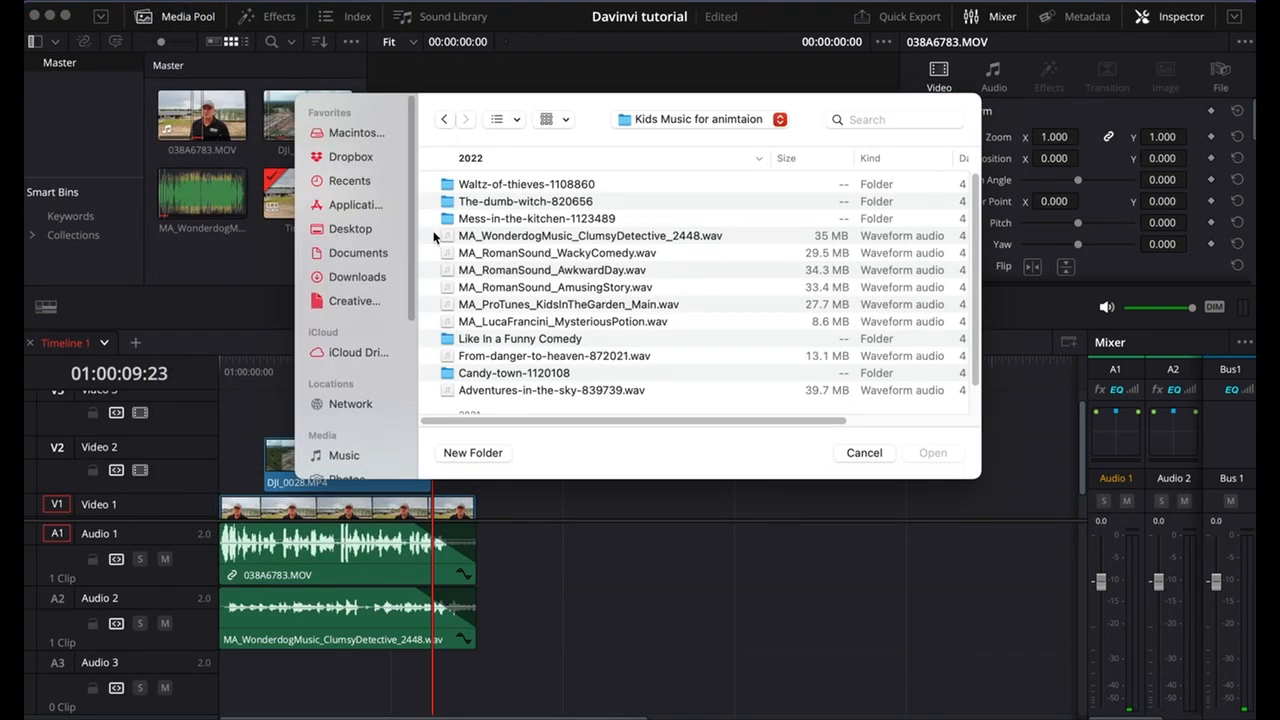
left_click(348, 229)
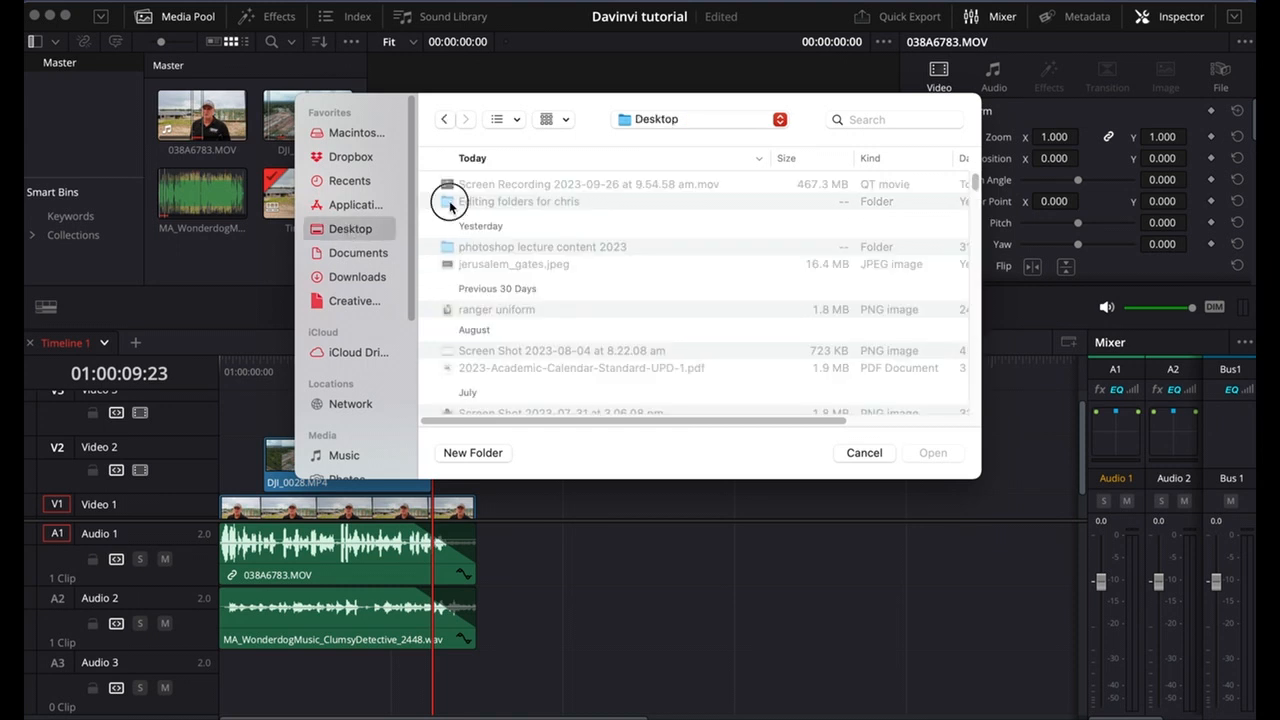
double_click(449, 202)
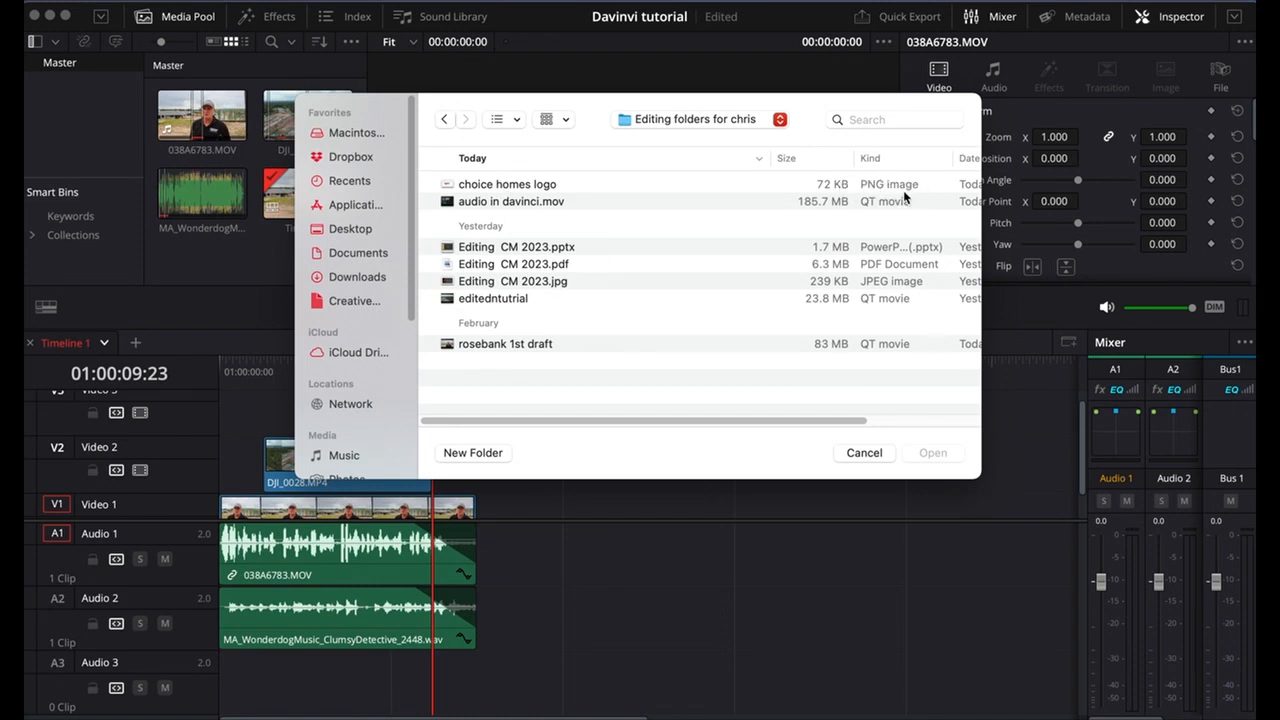
left_click(518, 188)
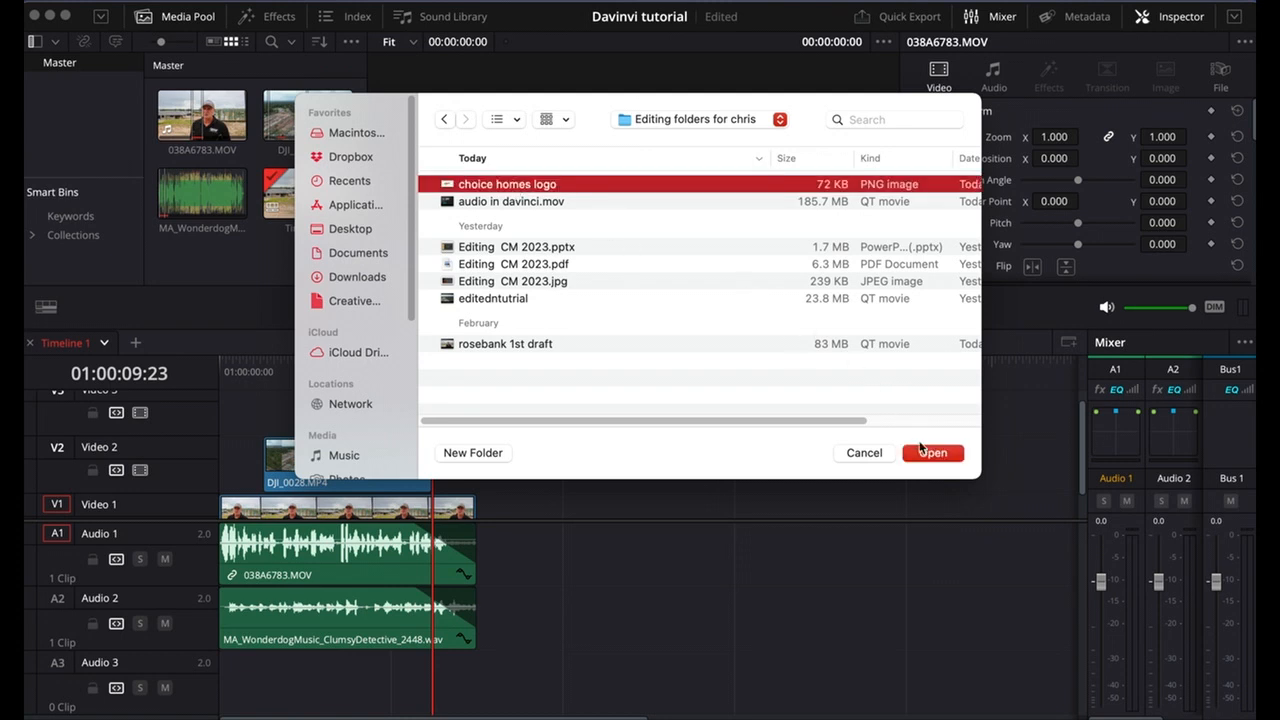
left_click(932, 454)
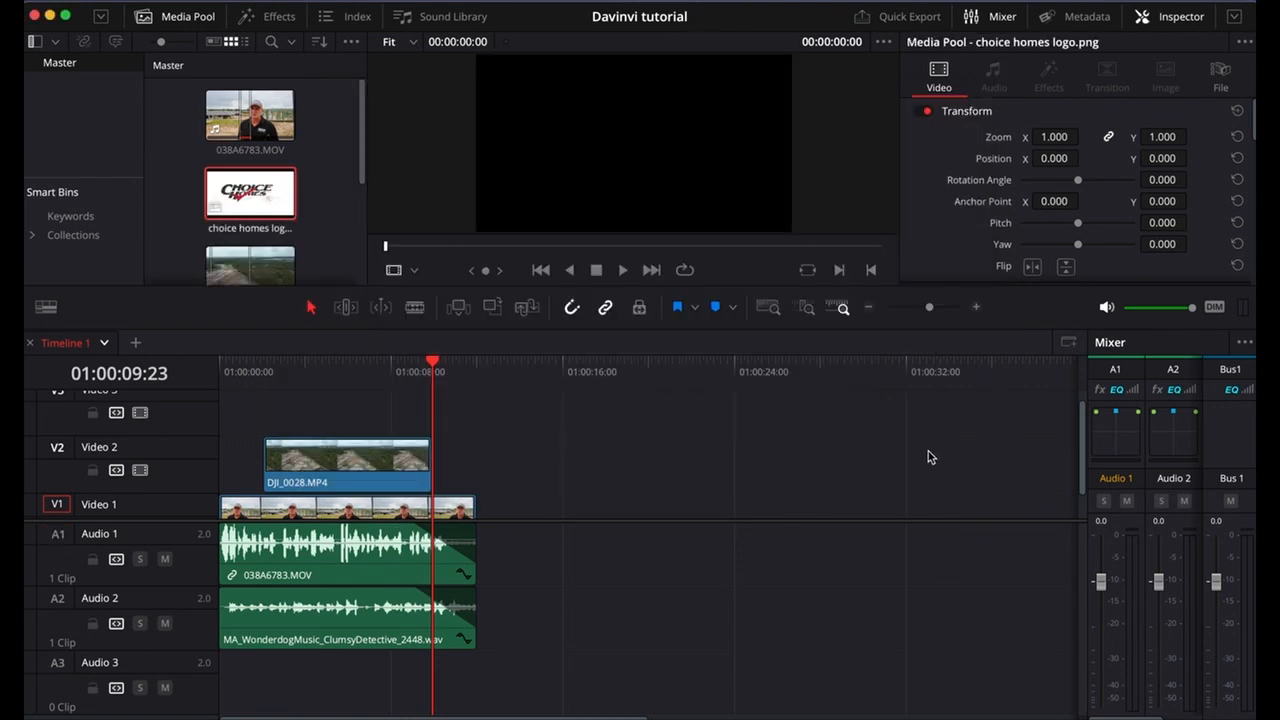
Place the choice homes logo on Video 1 directly after the 038A6783.MOV clip and play across the cut.
double_click(250, 195)
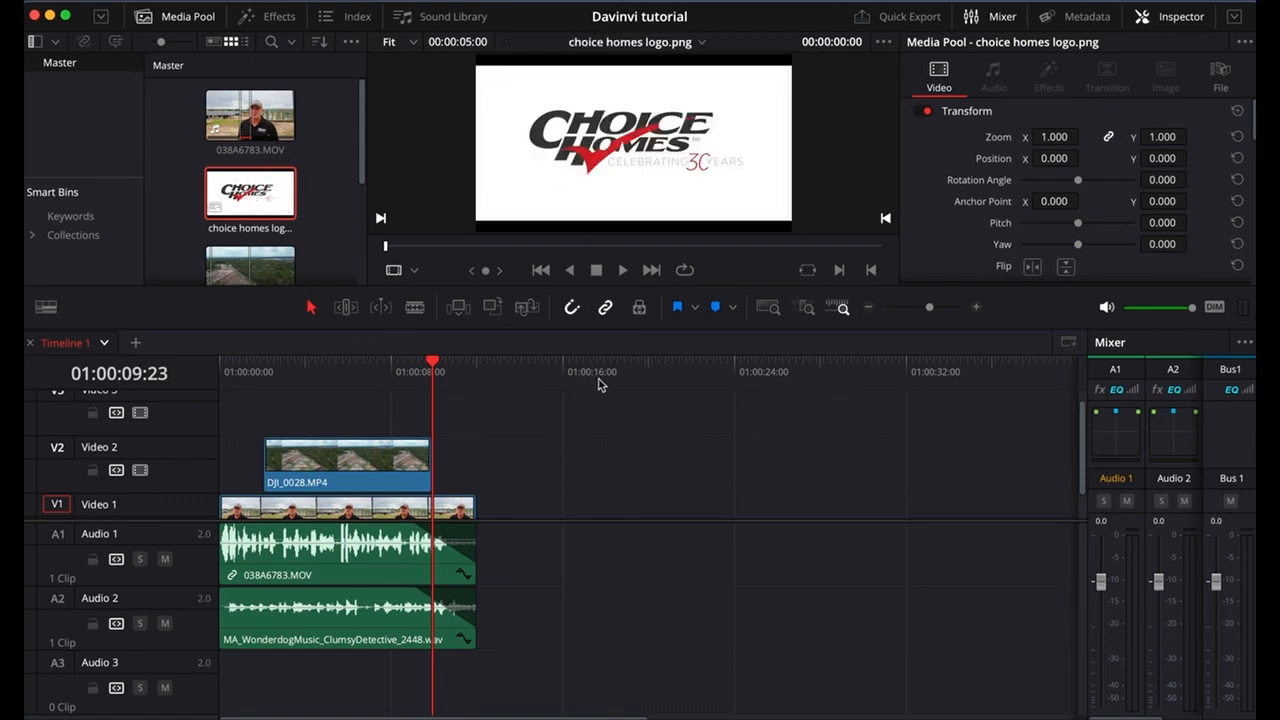
left_click_drag(537, 178, 496, 519)
left_click(459, 365)
key("space")
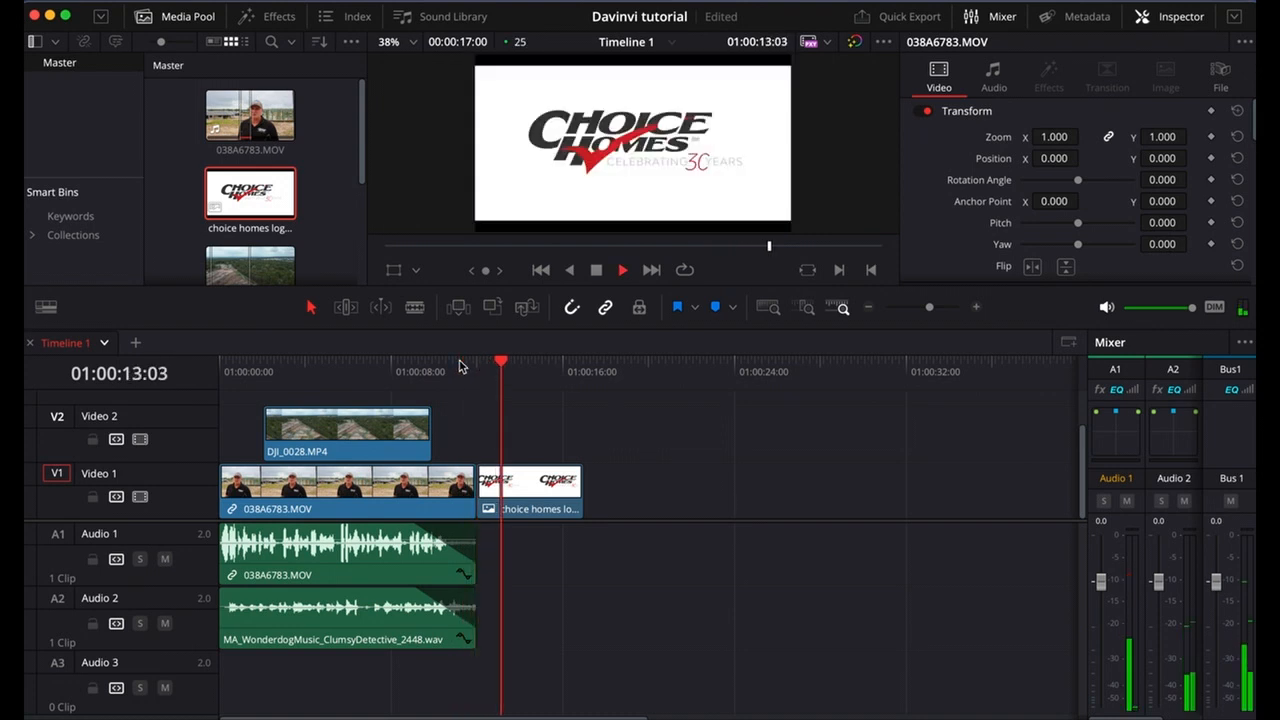
key("space")
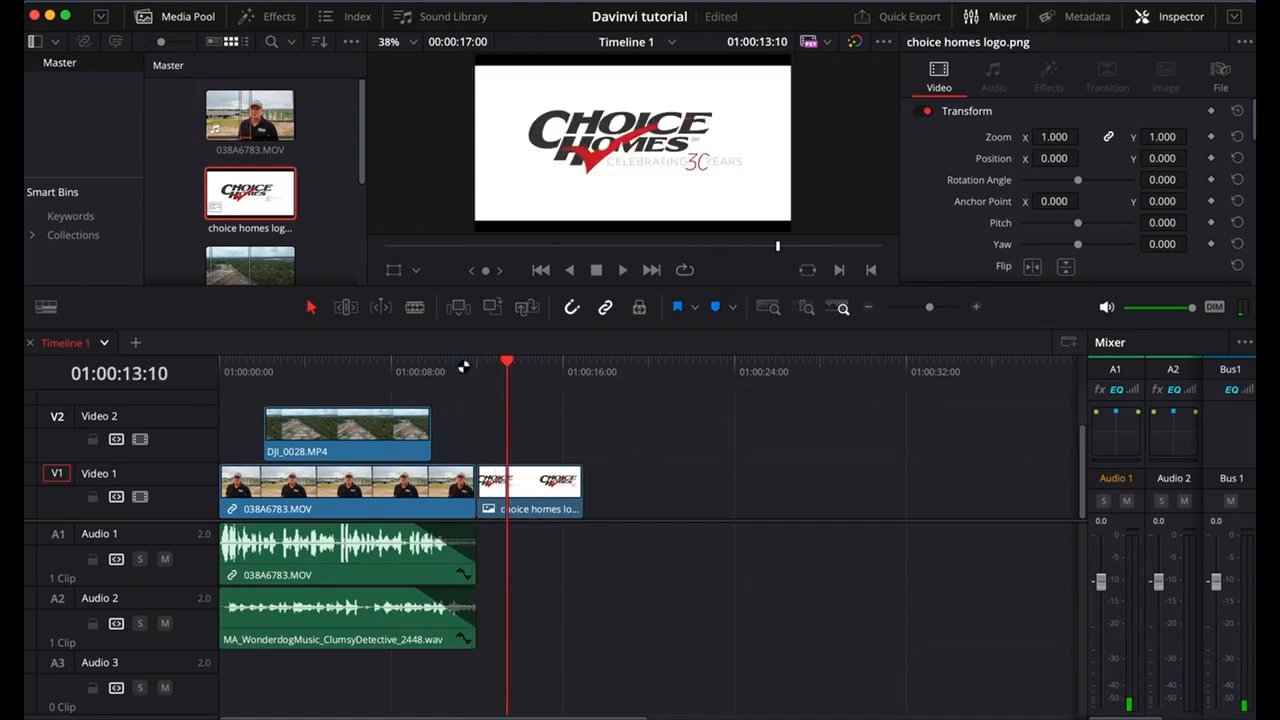
Move the playhead to the cut at 01:00:12:00 and select the logo clip after it.
left_click_drag(447, 372, 484, 372)
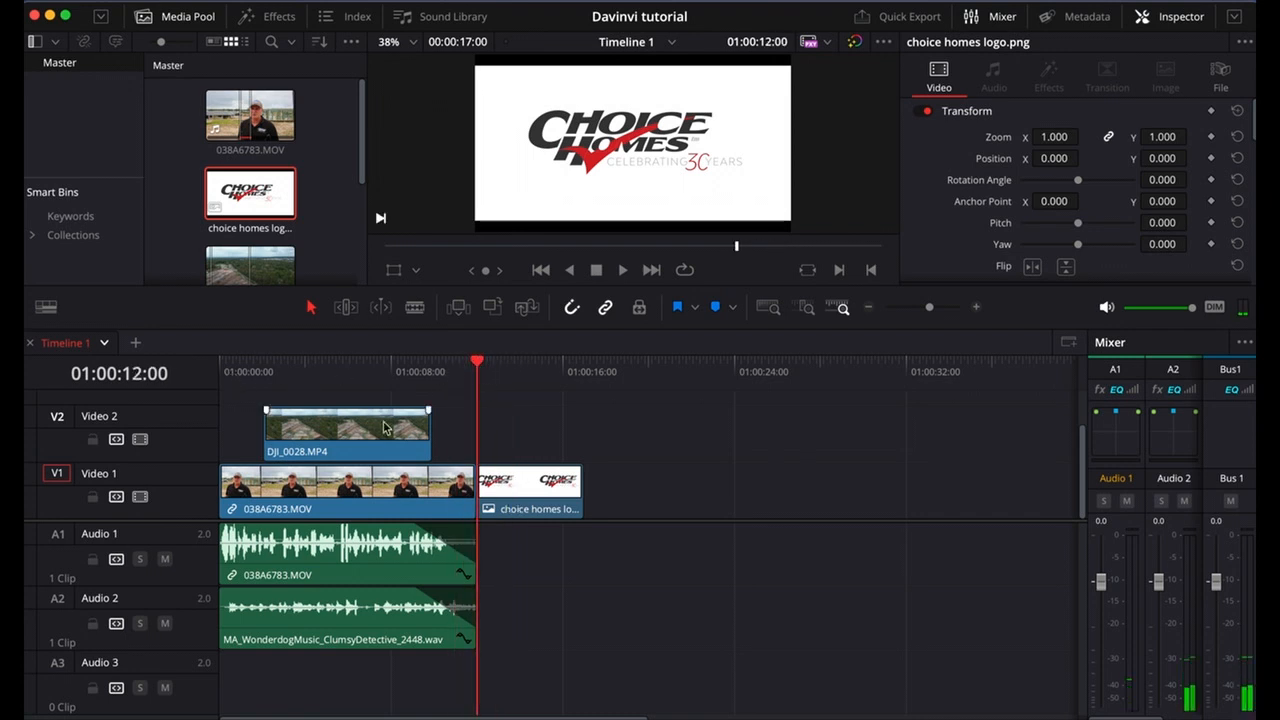
left_click(517, 492)
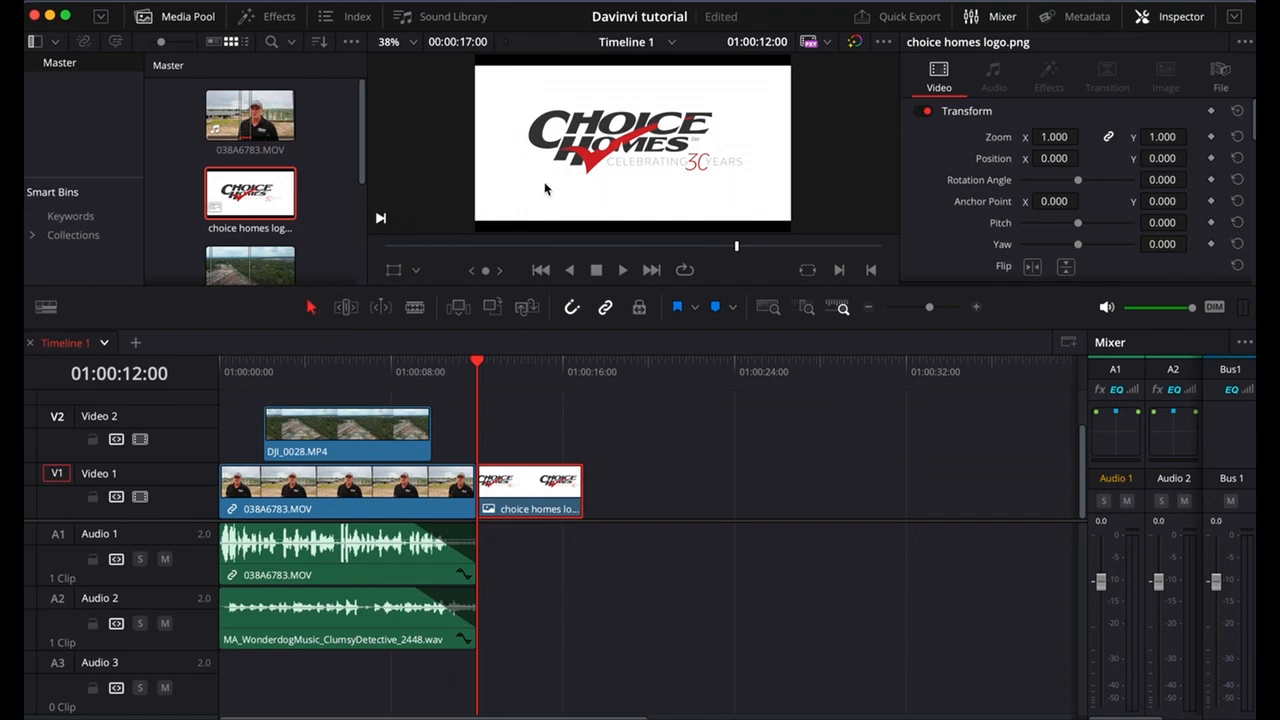
left_click(236, 432)
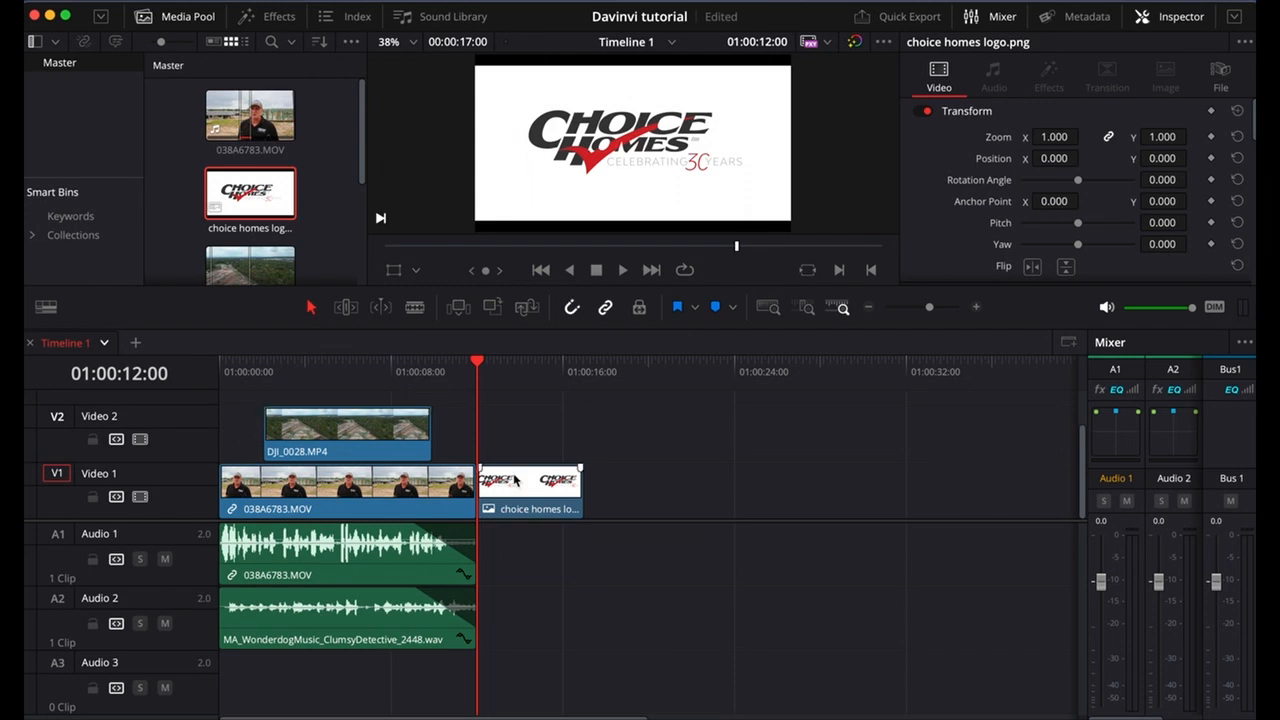
mouse_move(508, 481)
left_mouse_down()
mouse_move(417, 424)
mouse_move(240, 428)
mouse_move(525, 492)
left_mouse_up()
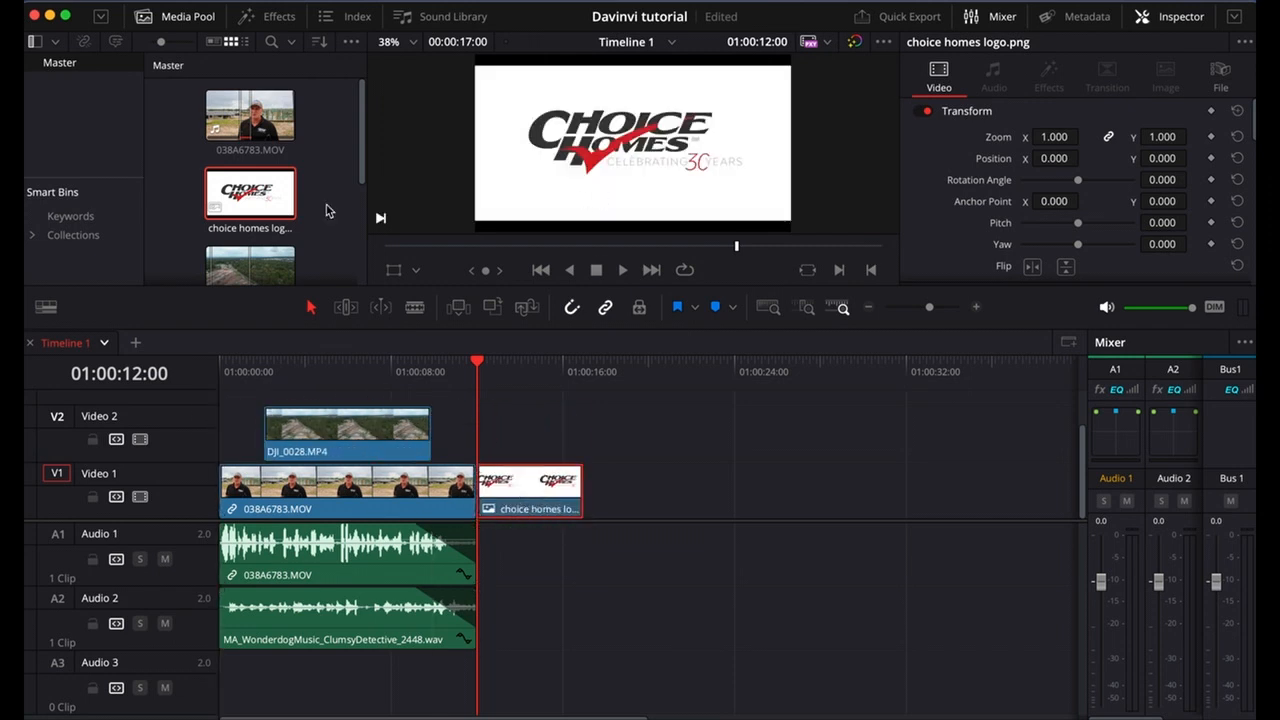
Insert the choice homes logo at the start of the timeline, shifting the existing clips, and scrub through to the closing logo.
double_click(285, 206)
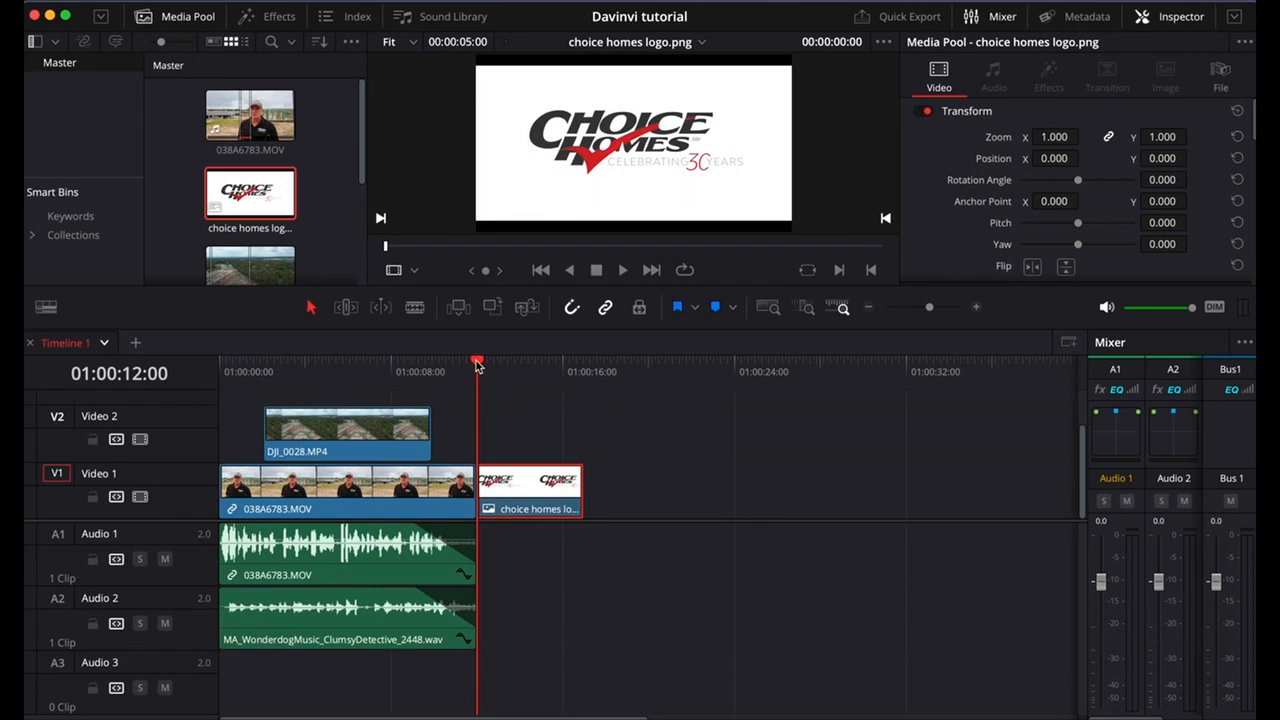
left_click_drag(477, 366, 151, 347)
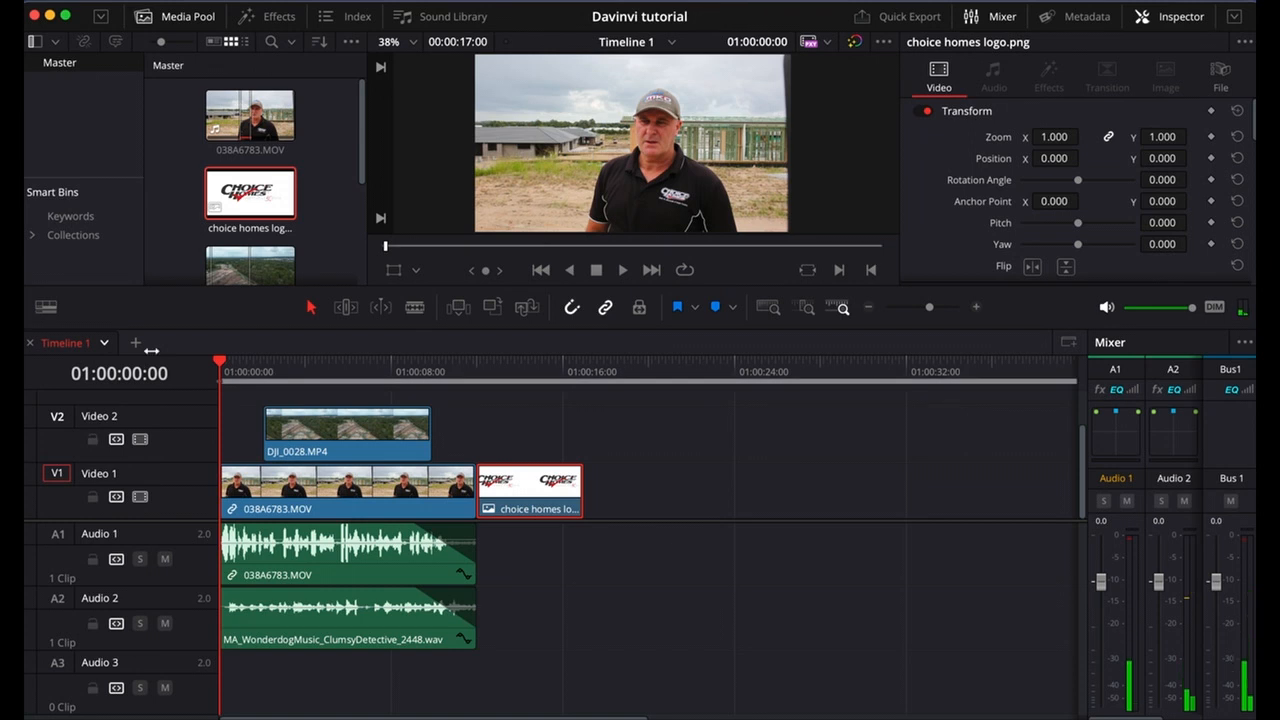
double_click(265, 205)
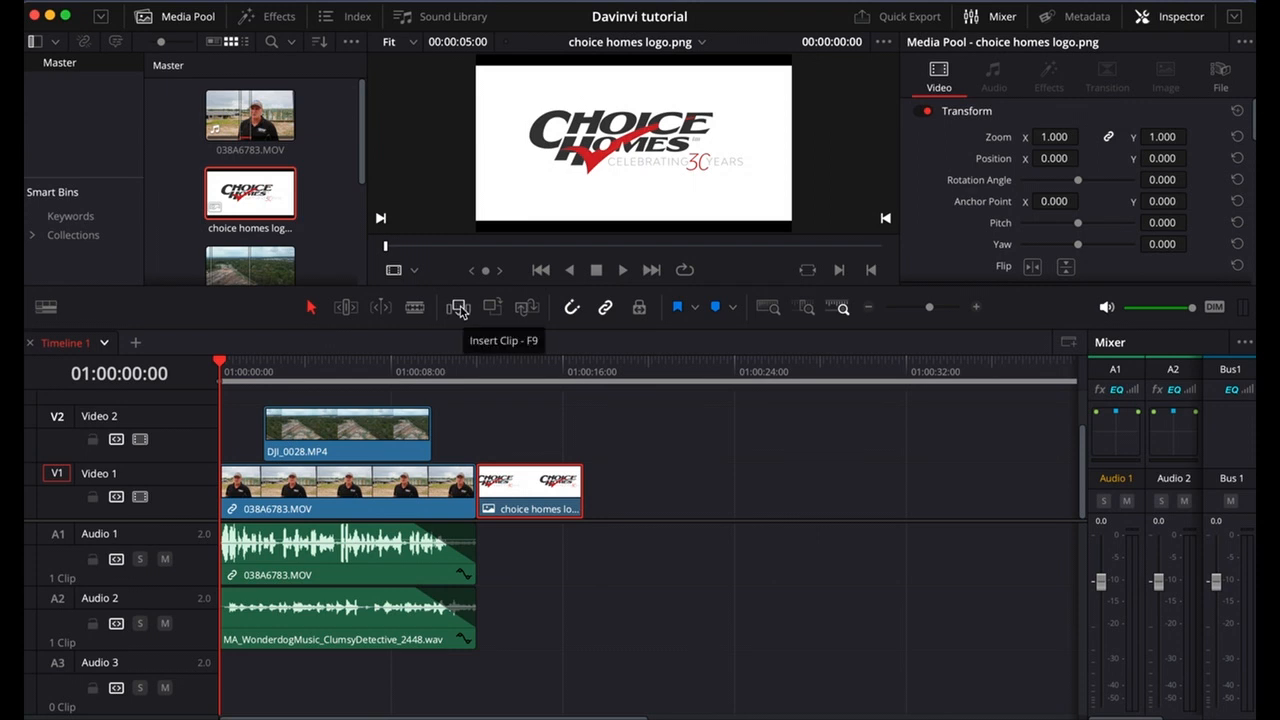
left_click(458, 309)
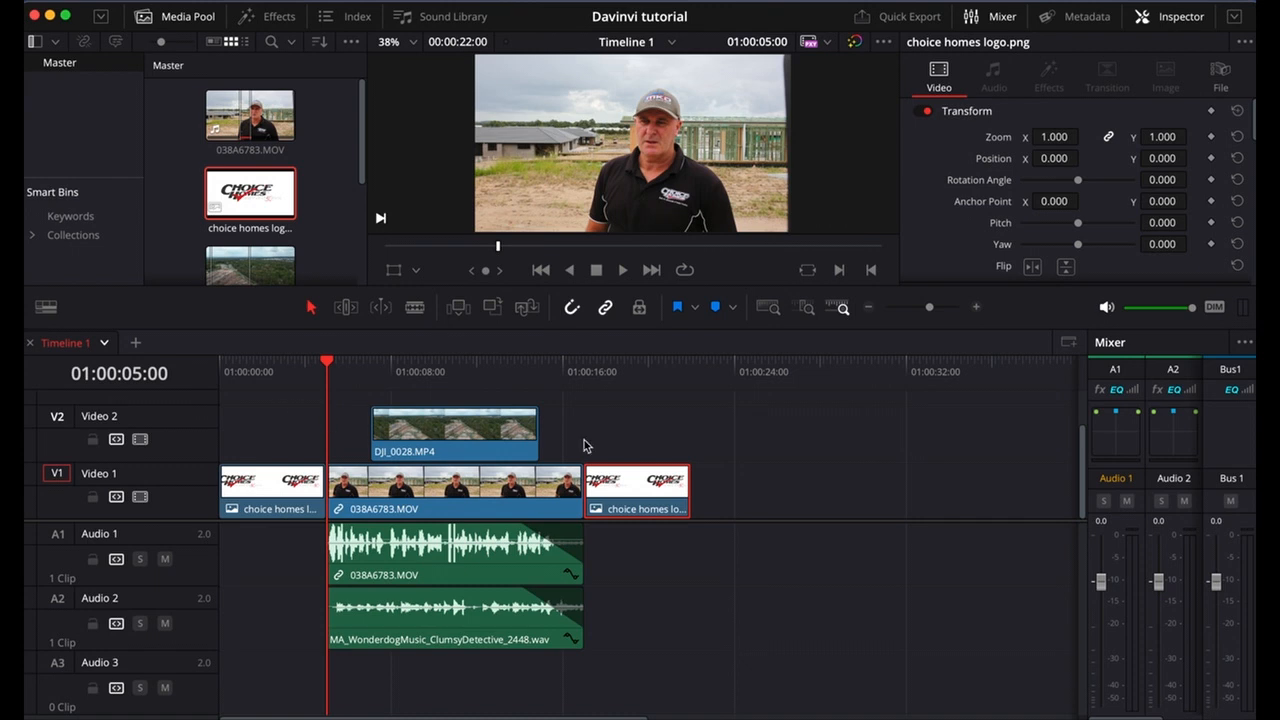
left_click_drag(325, 362, 614, 410)
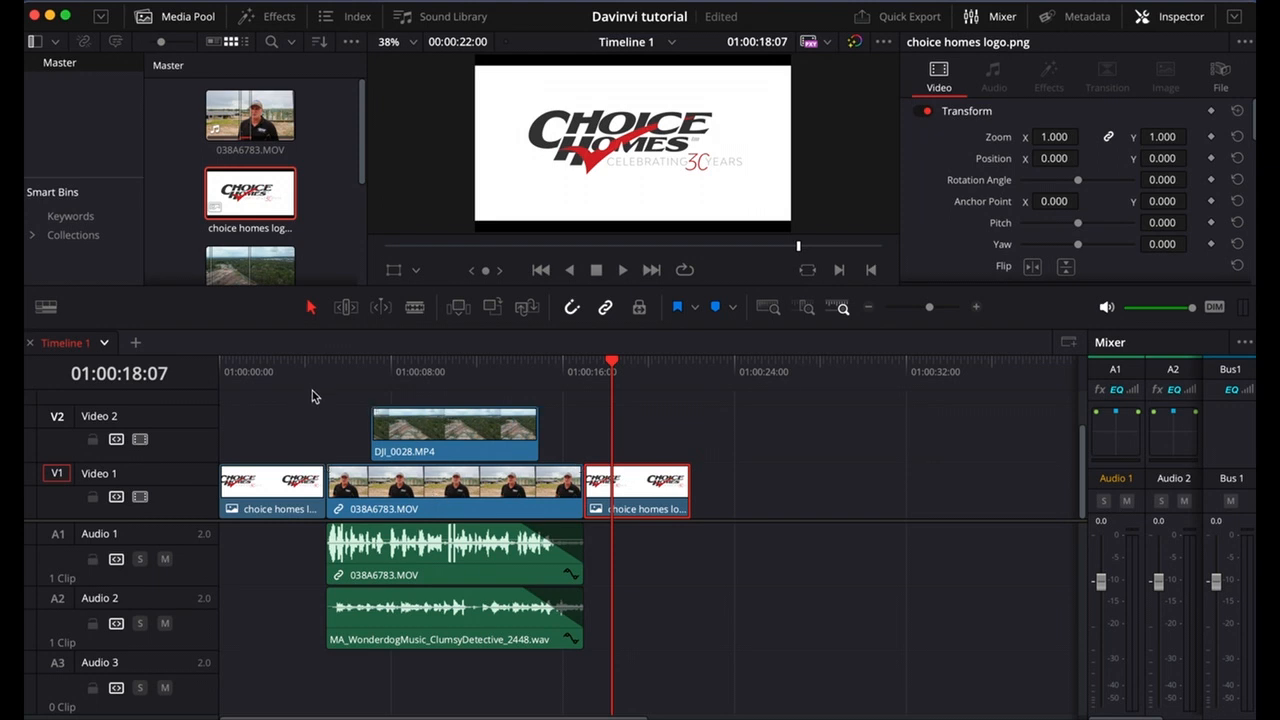
Browse the video transitions and apply Additive Dissolve at the 01:00:05:00 cut between the opening logo and 038A6783.MOV, placing the playhead before it.
left_click_drag(304, 370, 330, 378)
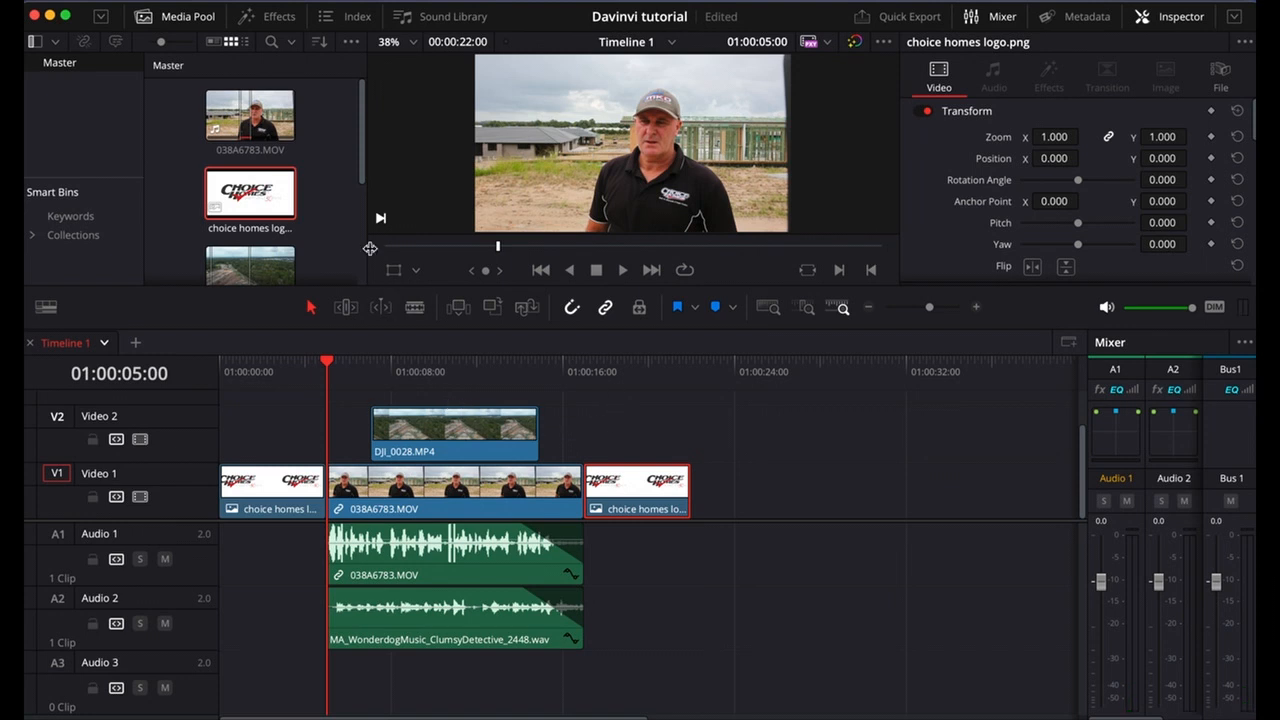
left_click(281, 21)
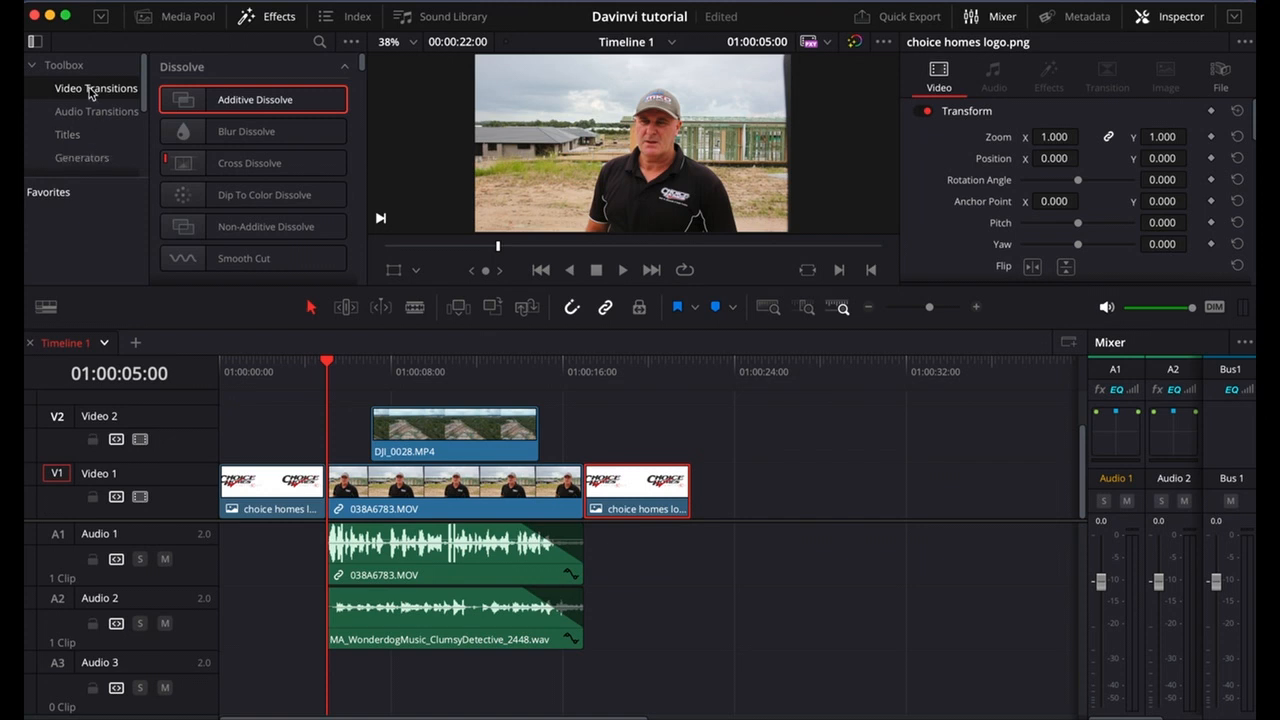
scroll(246, 180, "down", 3)
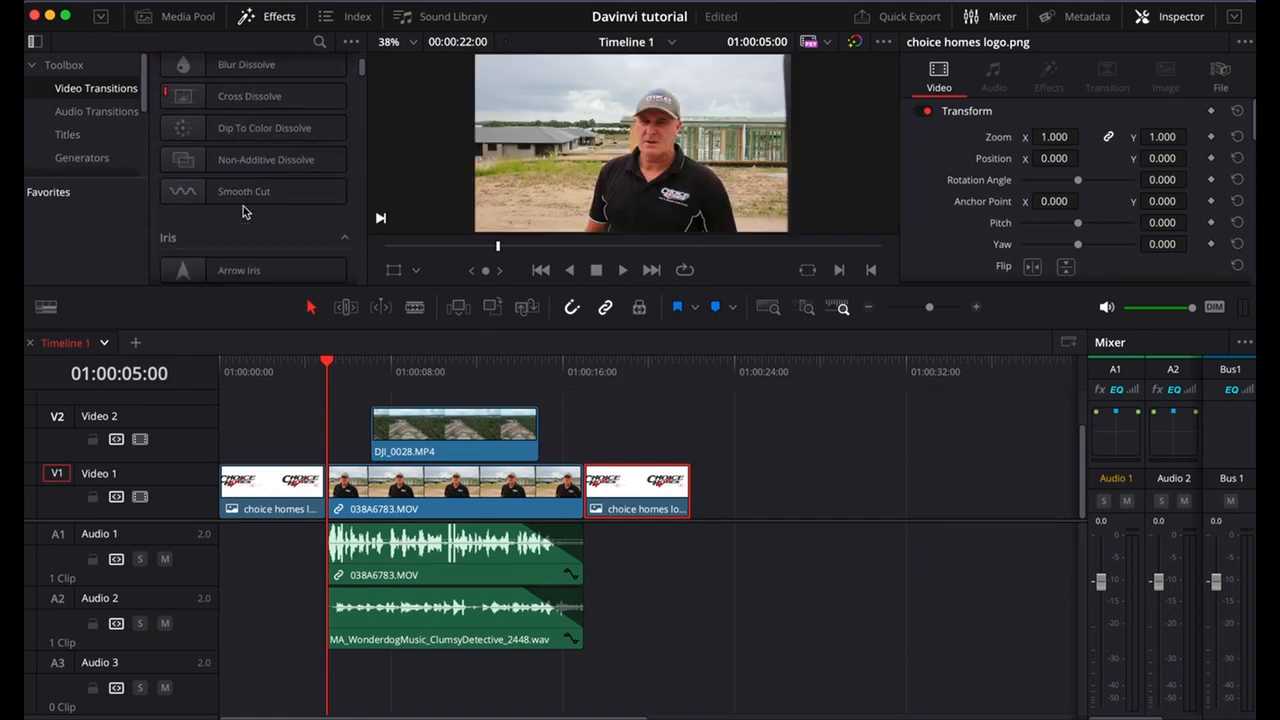
scroll(245, 209, "down", 7)
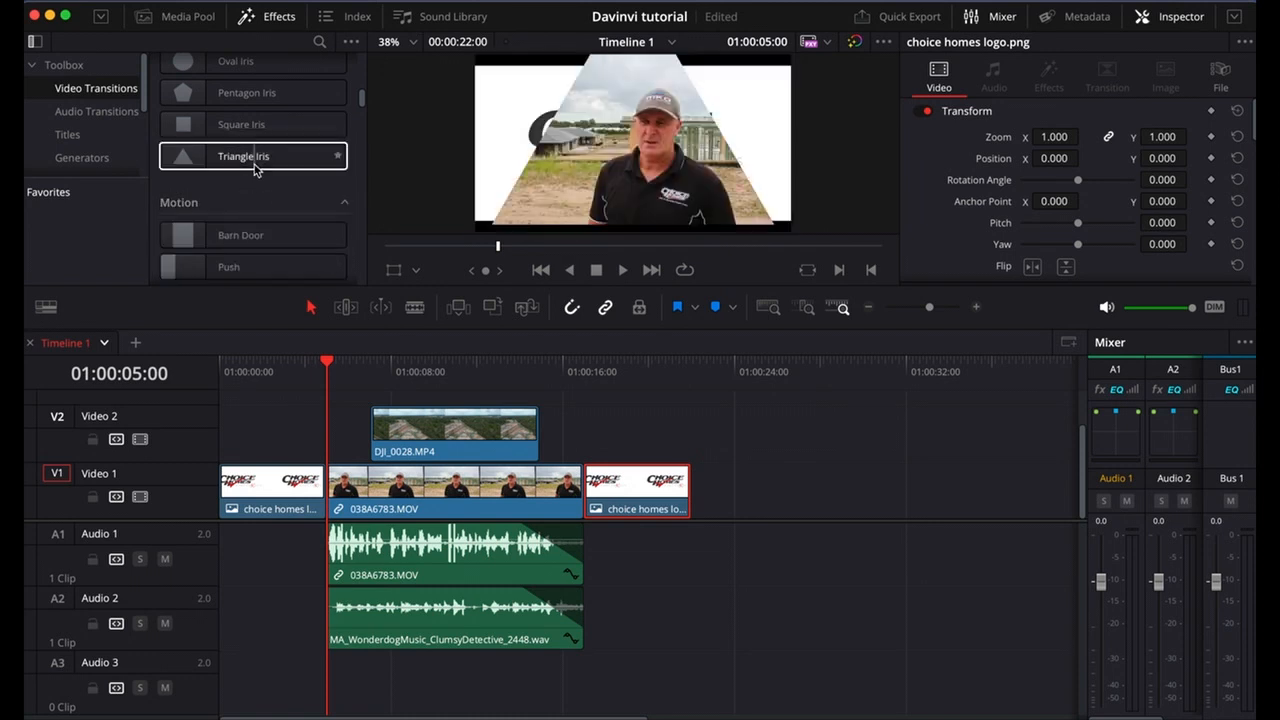
scroll(253, 156, "up", 10)
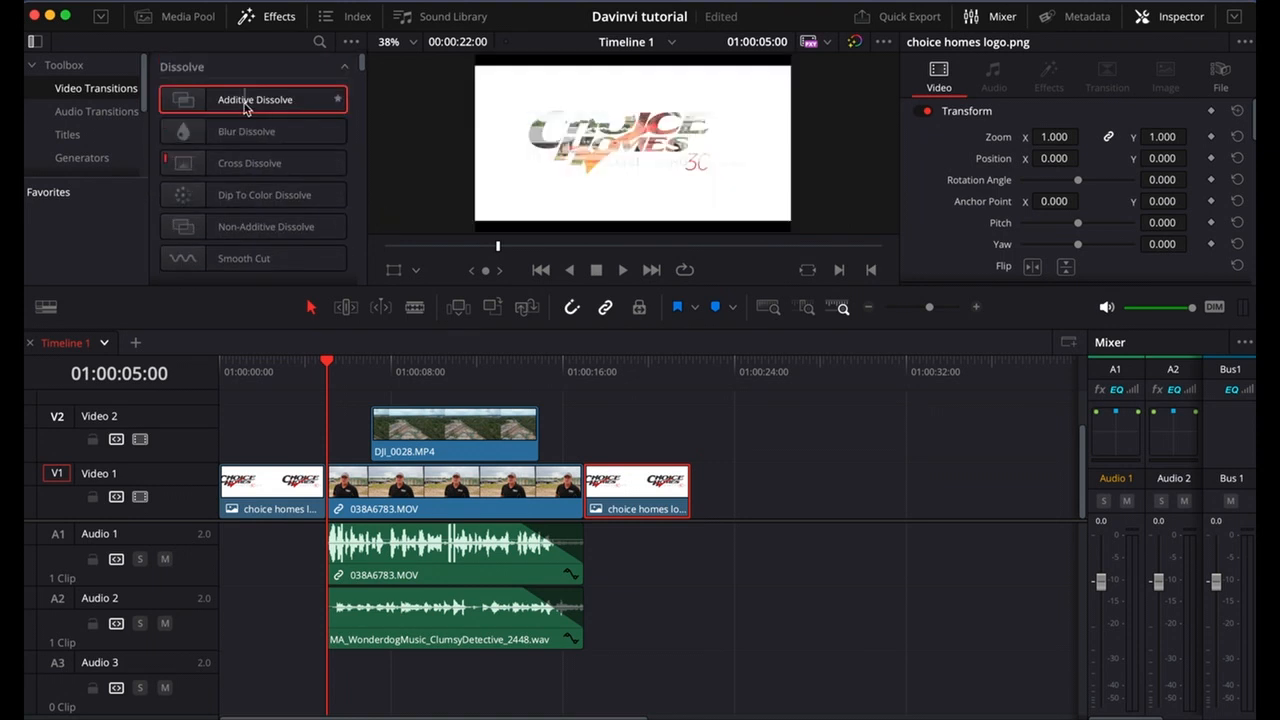
left_click(244, 103)
mouse_move(242, 107)
left_mouse_down()
mouse_move(280, 440)
mouse_move(326, 493)
left_mouse_up()
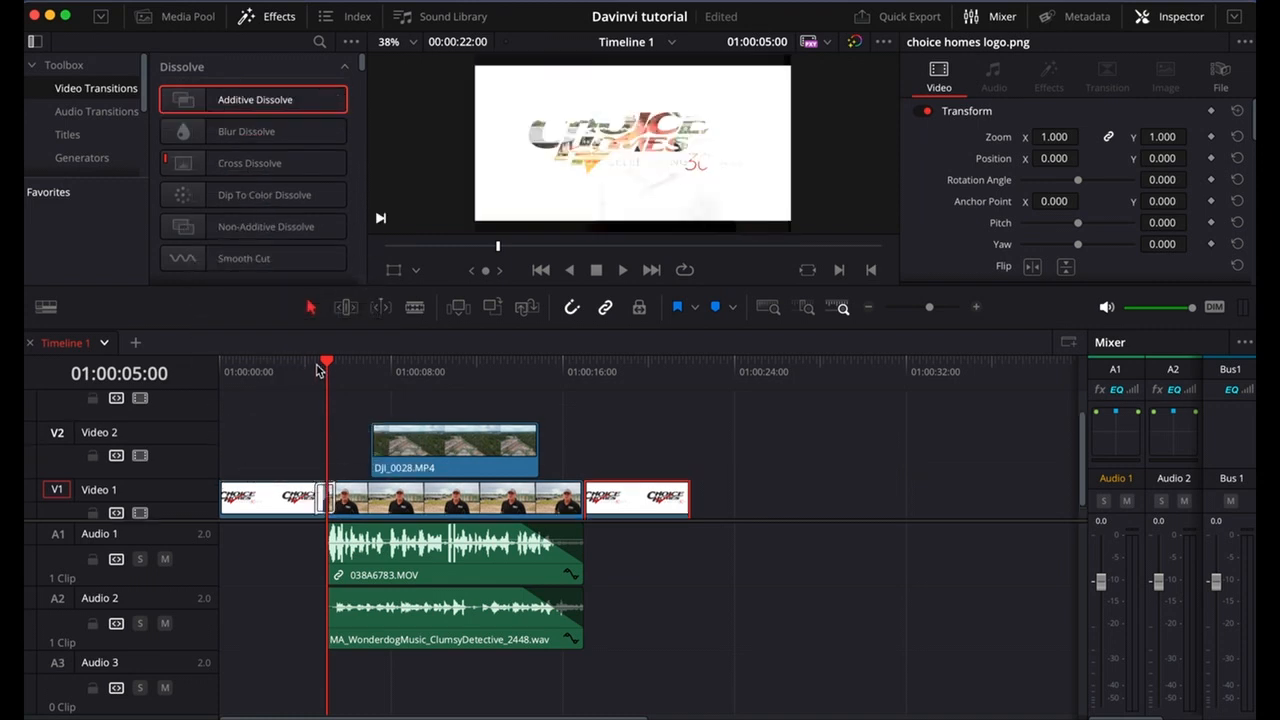
left_click_drag(318, 366, 295, 362)
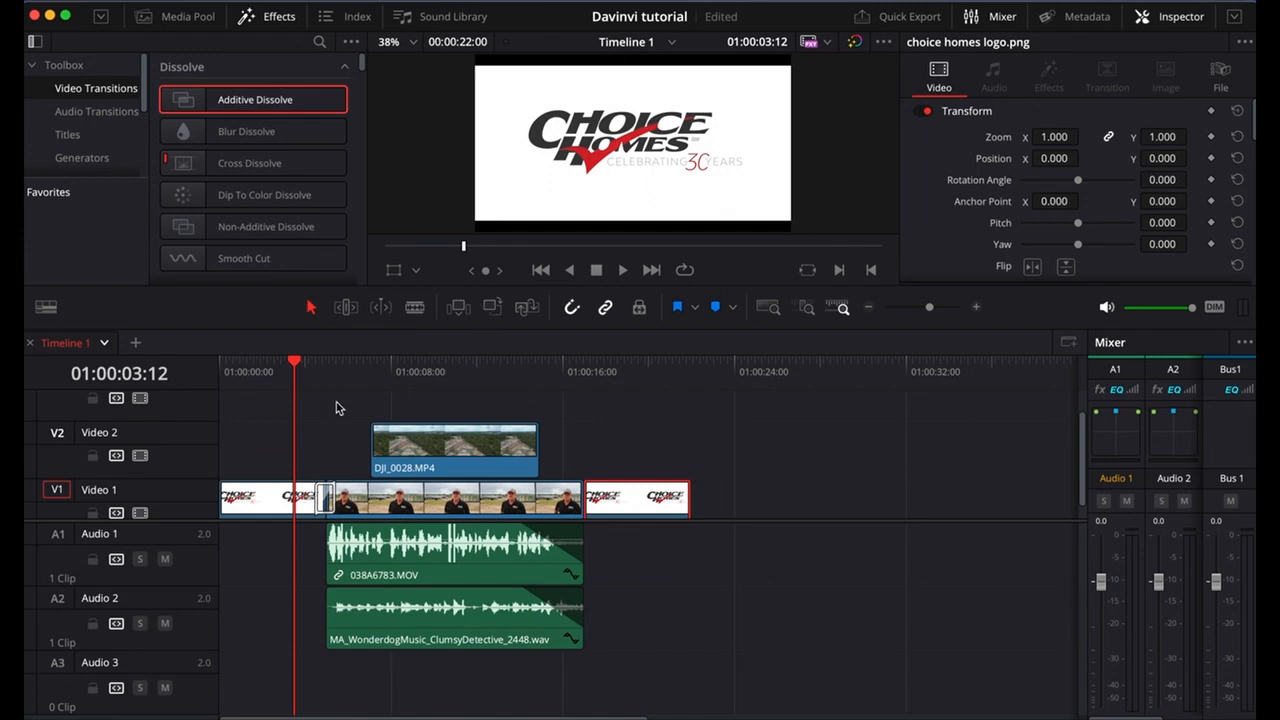
Play through the Additive Dissolve from the opening logo into the 038A6783.MOV clip.
left_click(624, 272)
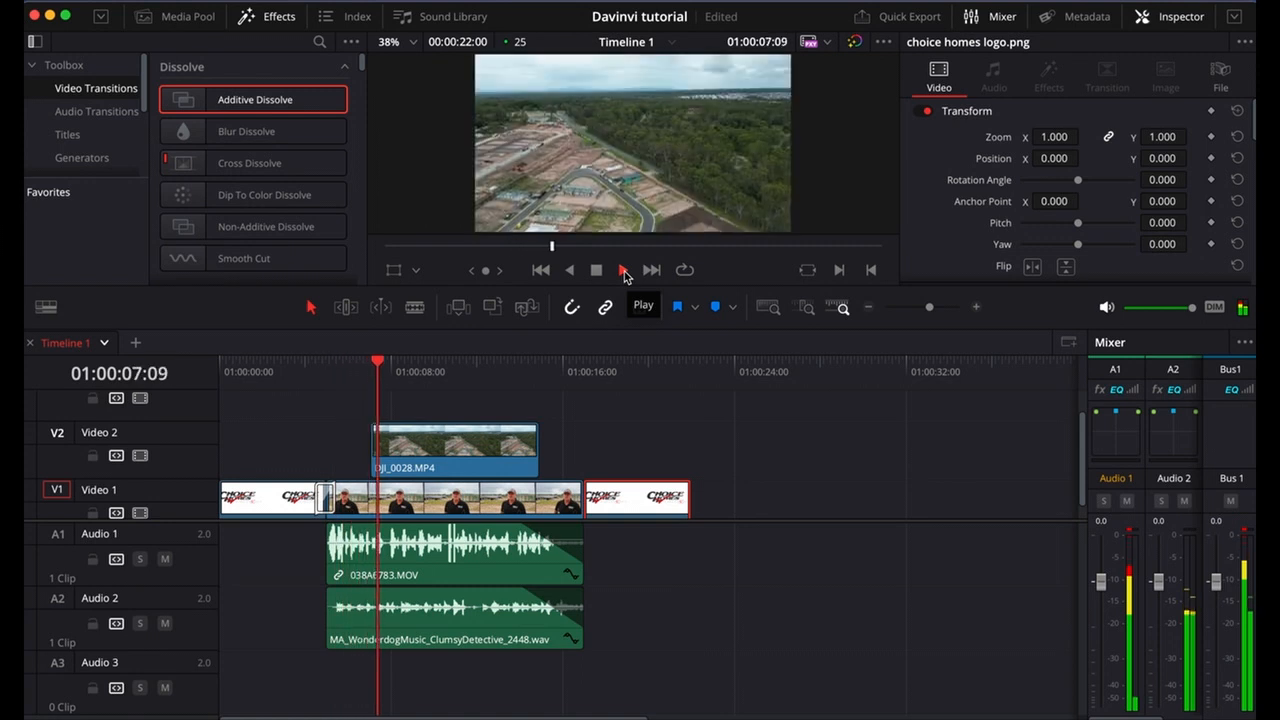
left_click(624, 272)
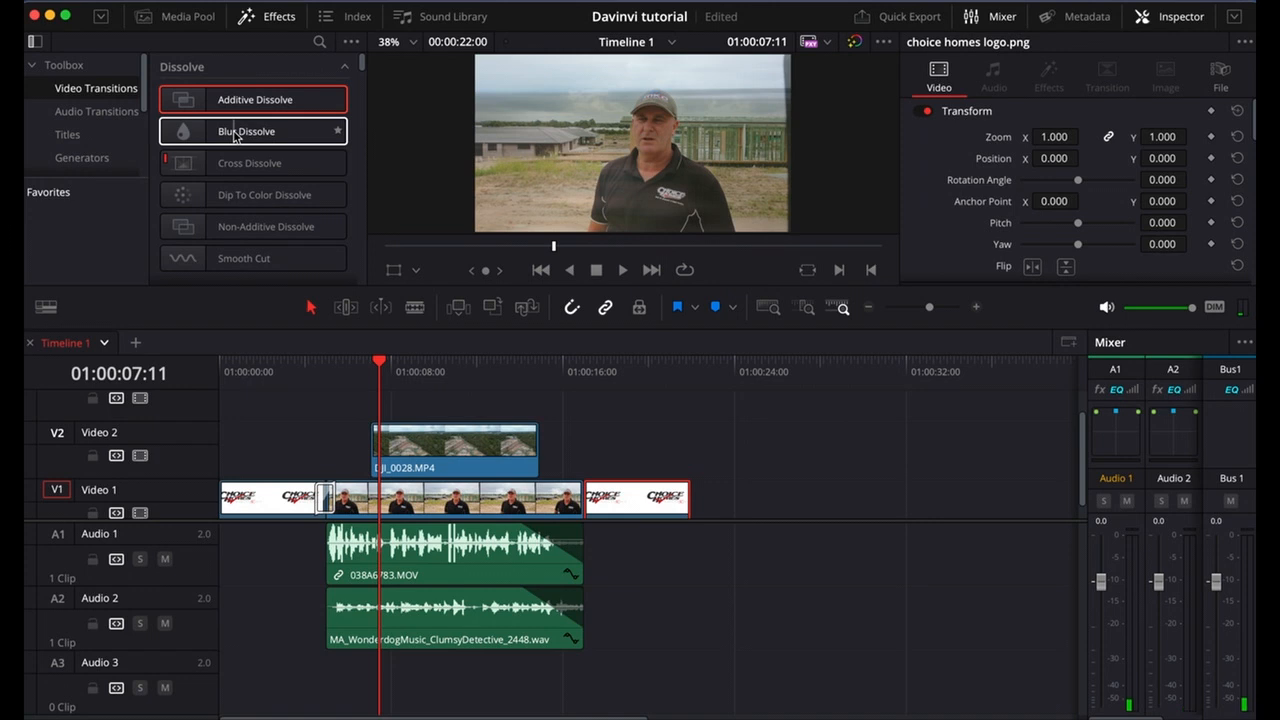
Apply the Cross Fade +3 dB audio transition to the start of the 038A6783.MOV audio on Audio 1 and play across it.
left_click(95, 112)
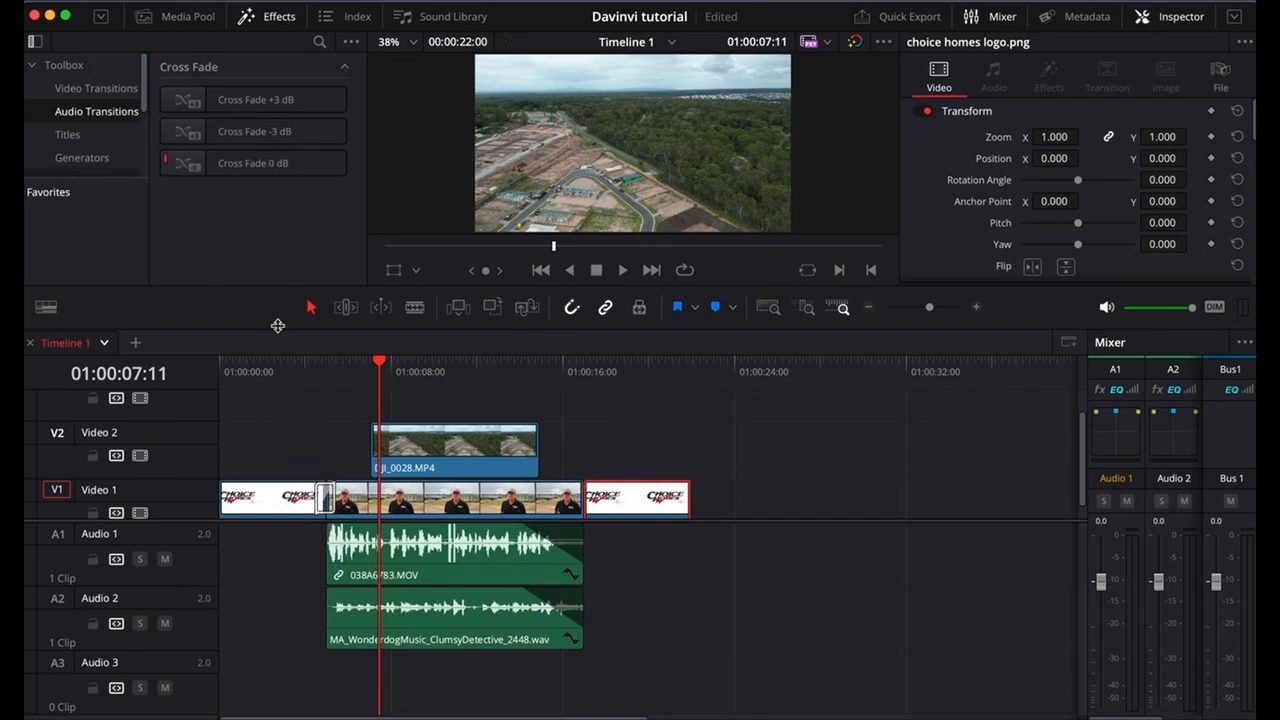
left_click(214, 101)
left_click(215, 103)
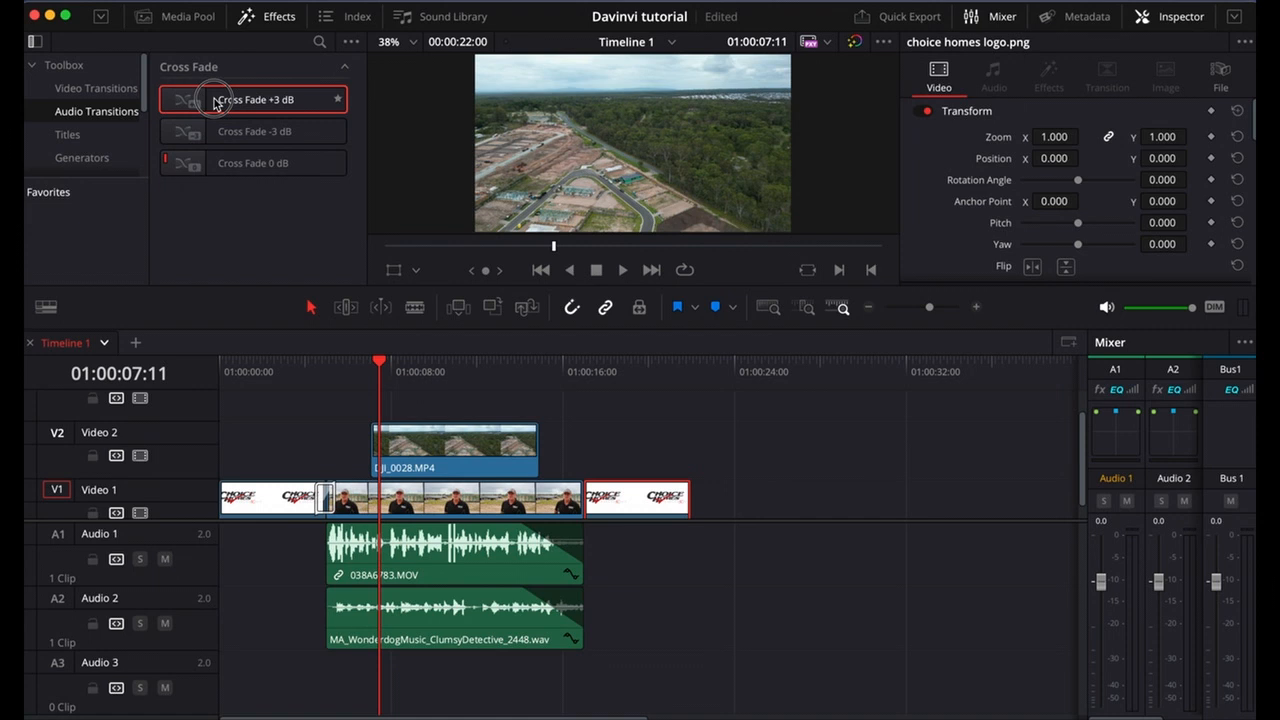
mouse_move(214, 101)
left_mouse_down()
mouse_move(263, 529)
mouse_move(330, 570)
left_mouse_up()
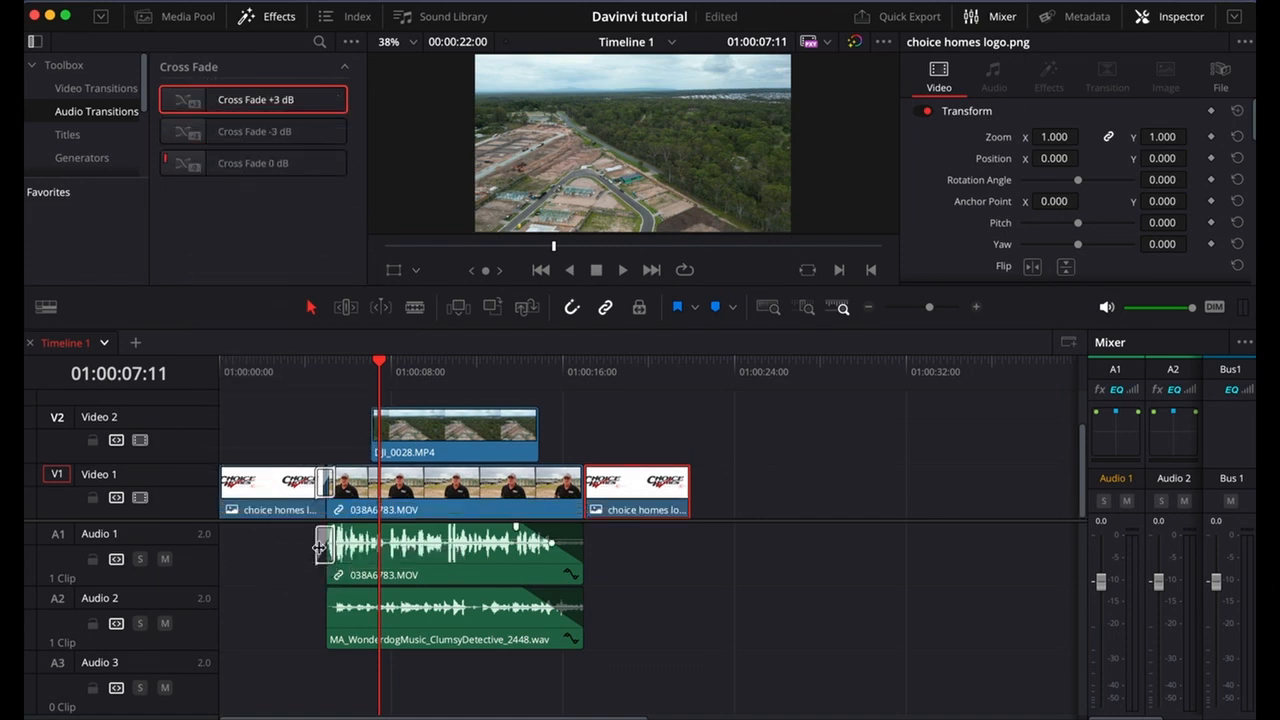
mouse_move(305, 363)
left_mouse_down()
mouse_move(316, 364)
mouse_move(289, 362)
left_mouse_up()
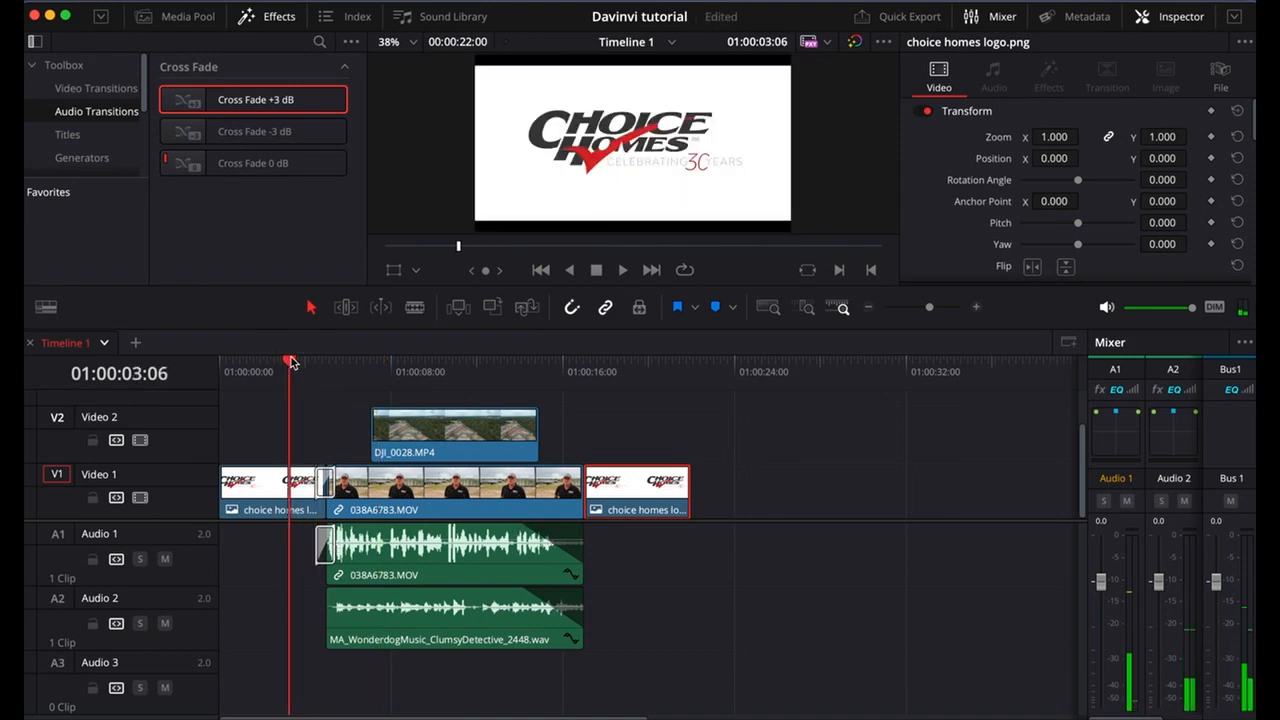
left_click(623, 271)
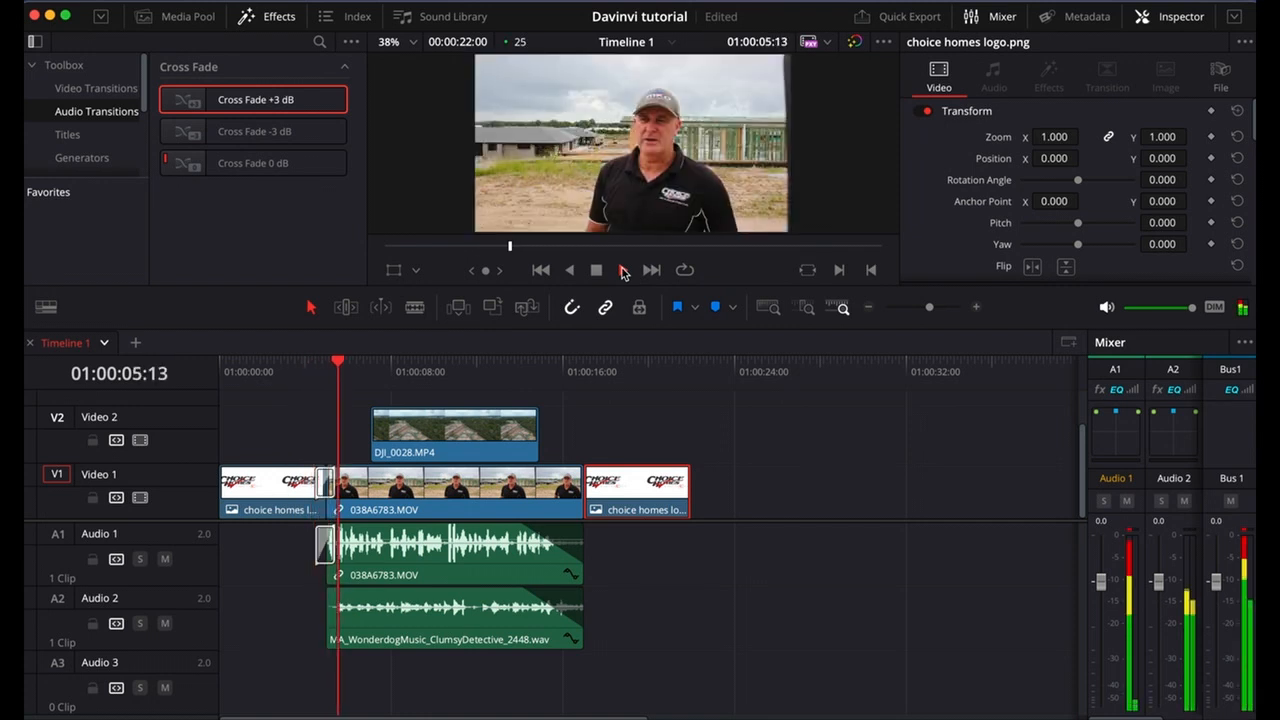
left_click(623, 271)
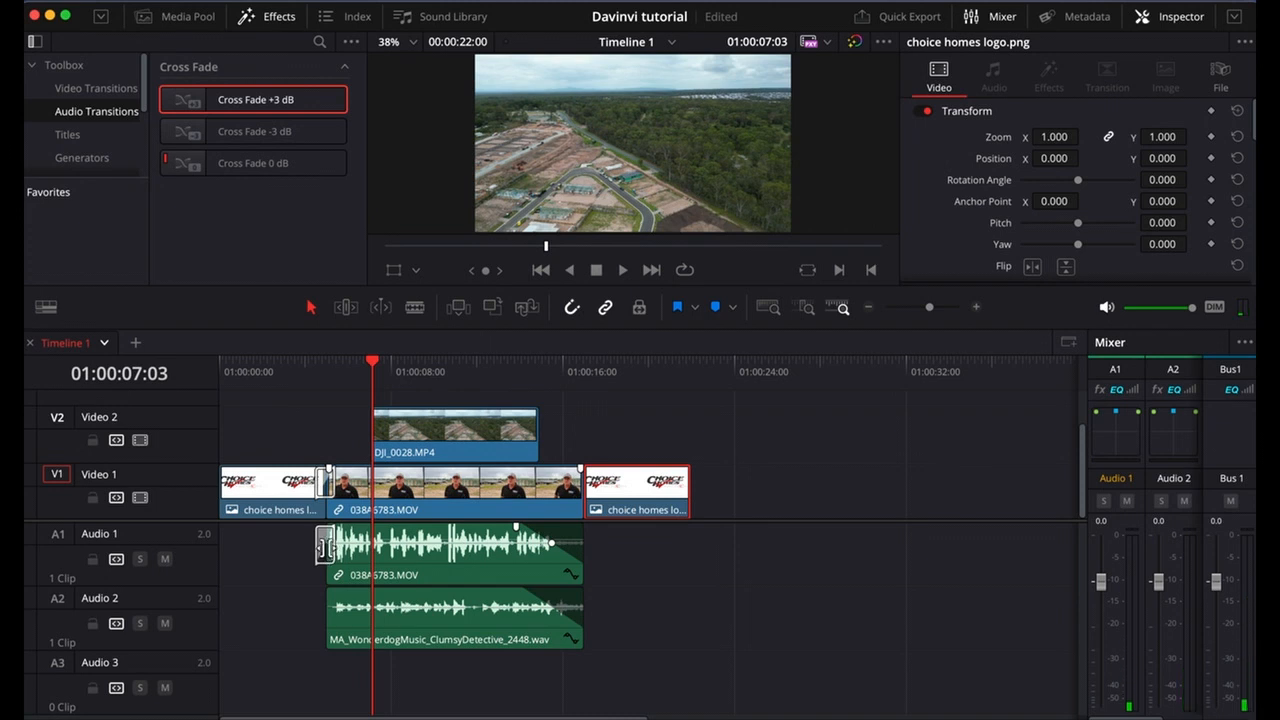
Delete the audio cross fade with its linked video transition, and reapply Additive Dissolve between the opening logo and 038A6783.MOV.
left_click(323, 548)
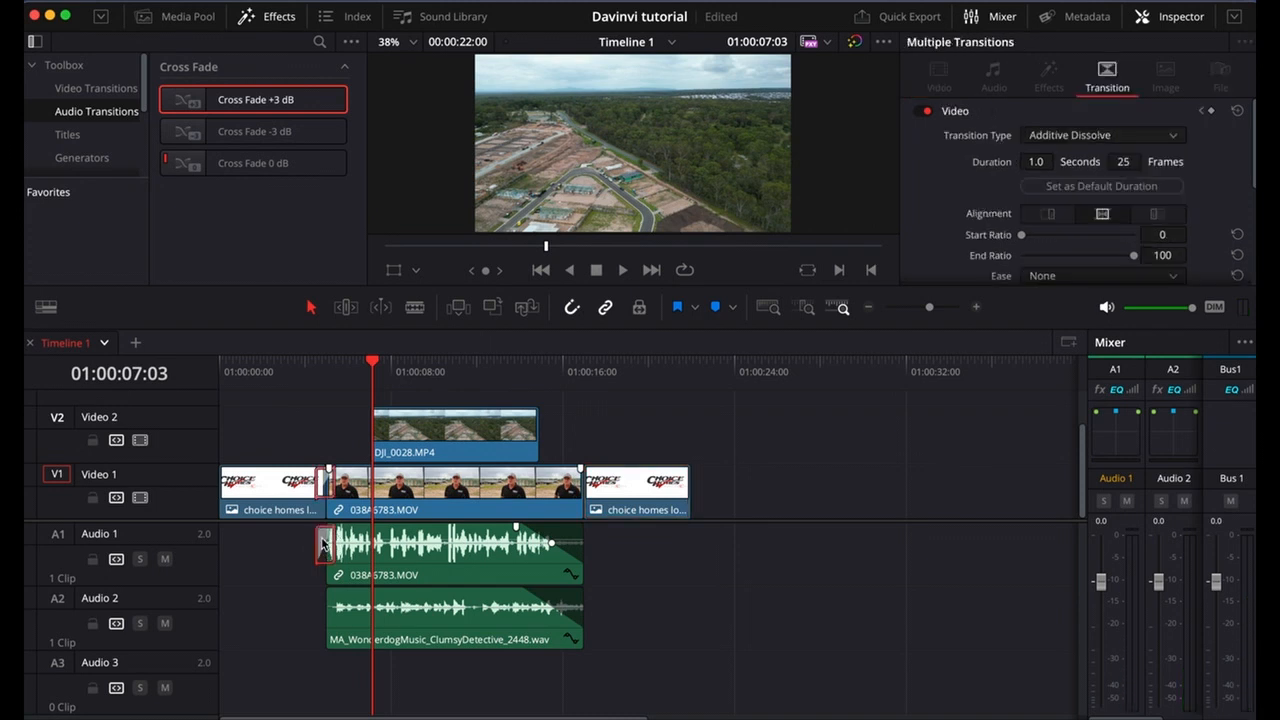
key("Delete")
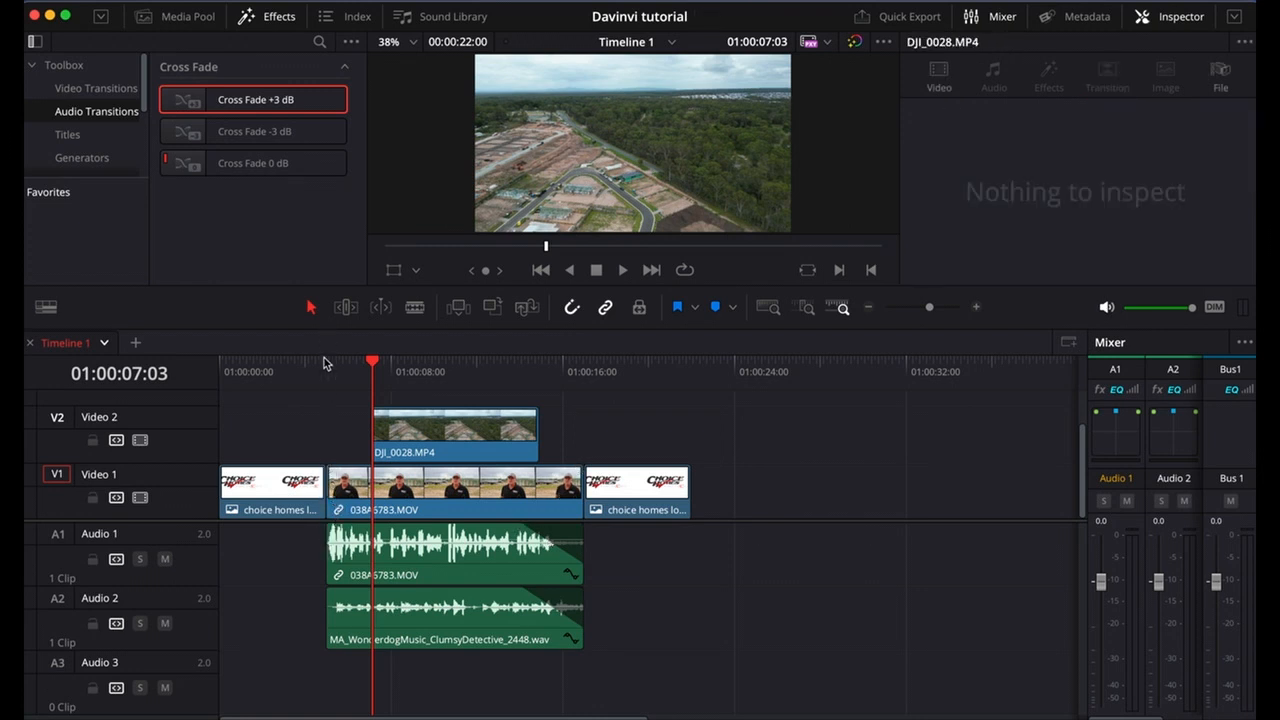
left_click(96, 88)
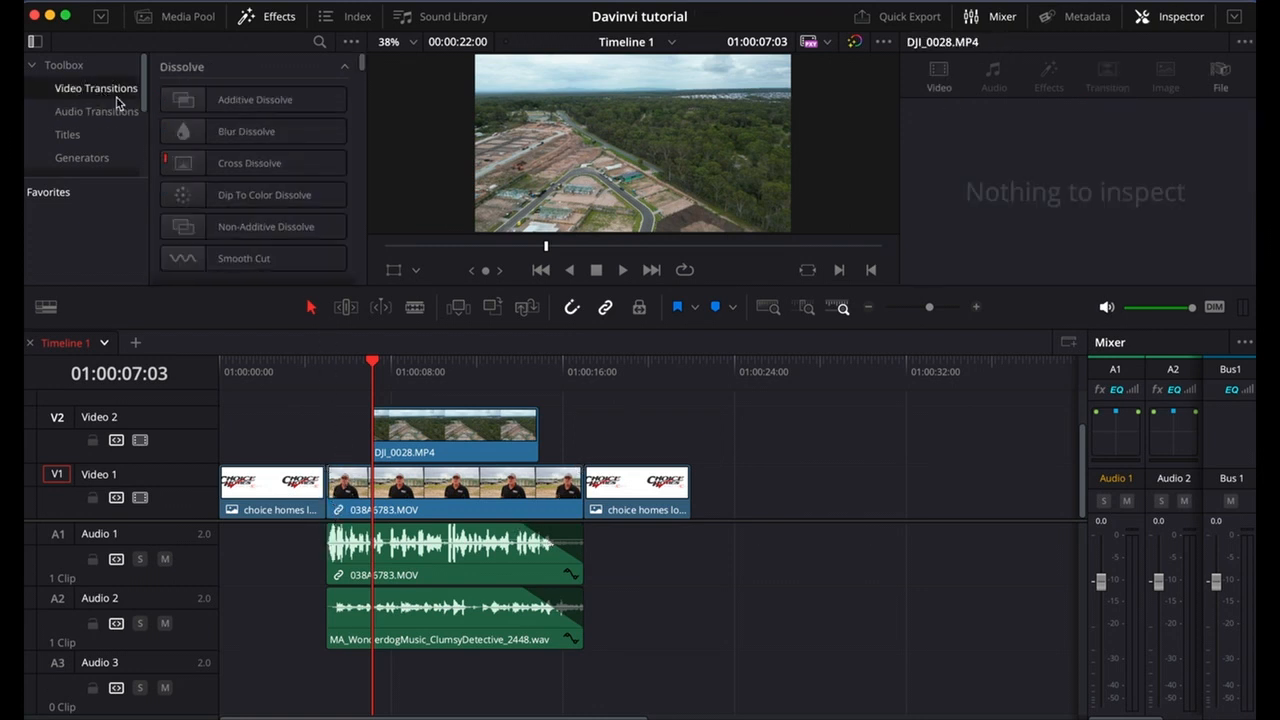
left_click_drag(257, 100, 325, 490)
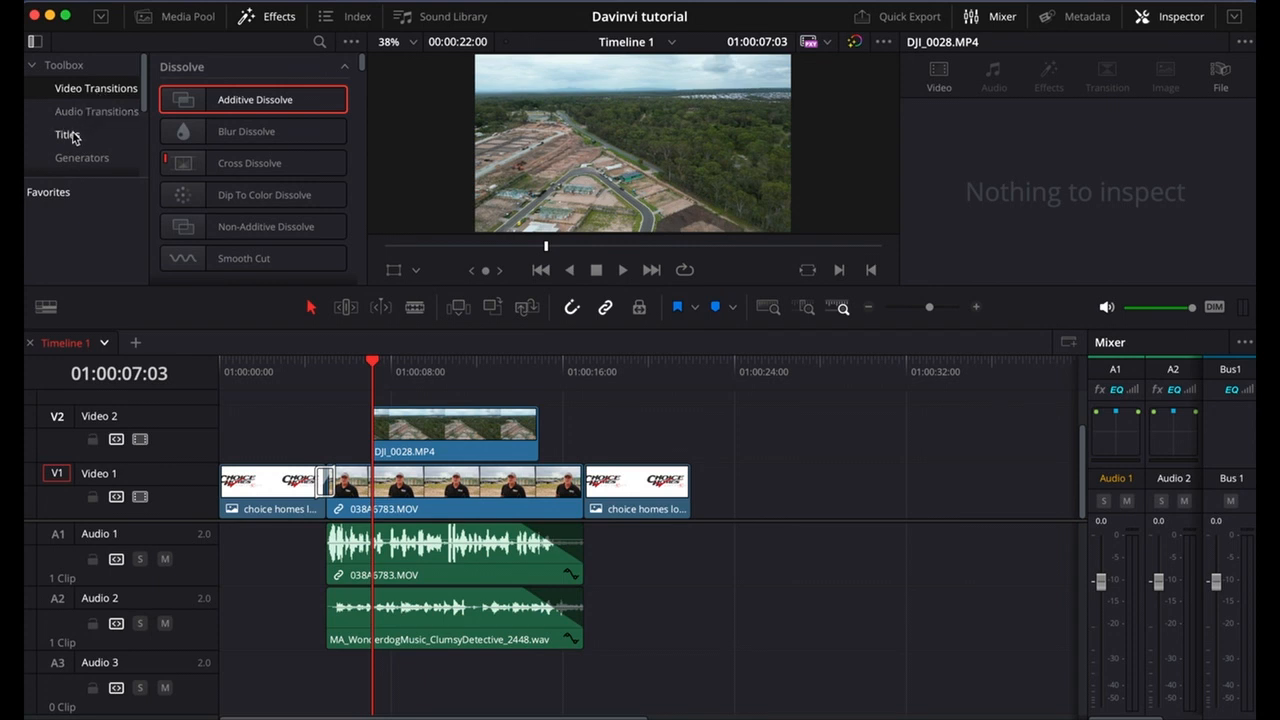
Browse the titles, place a Left Lower Third title on Video 2 directly before DJI_0028.MP4, and scrub over it.
left_click(70, 135)
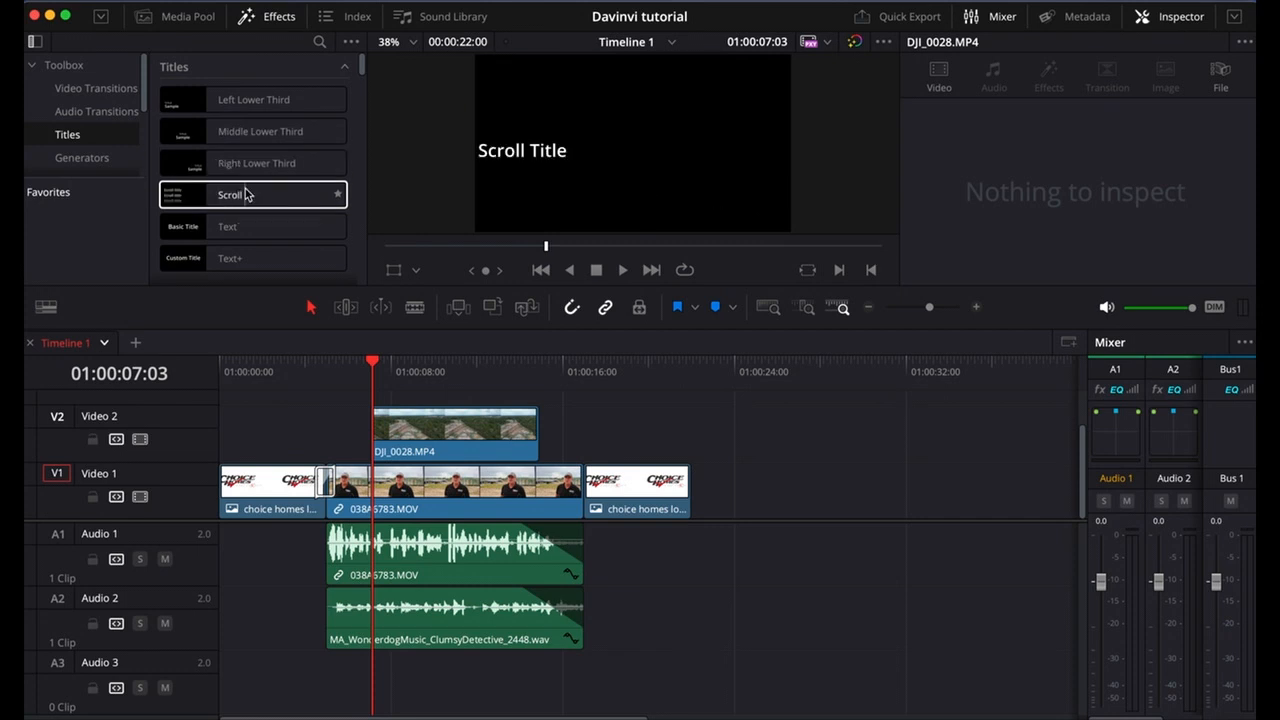
scroll(245, 194, "down", 2)
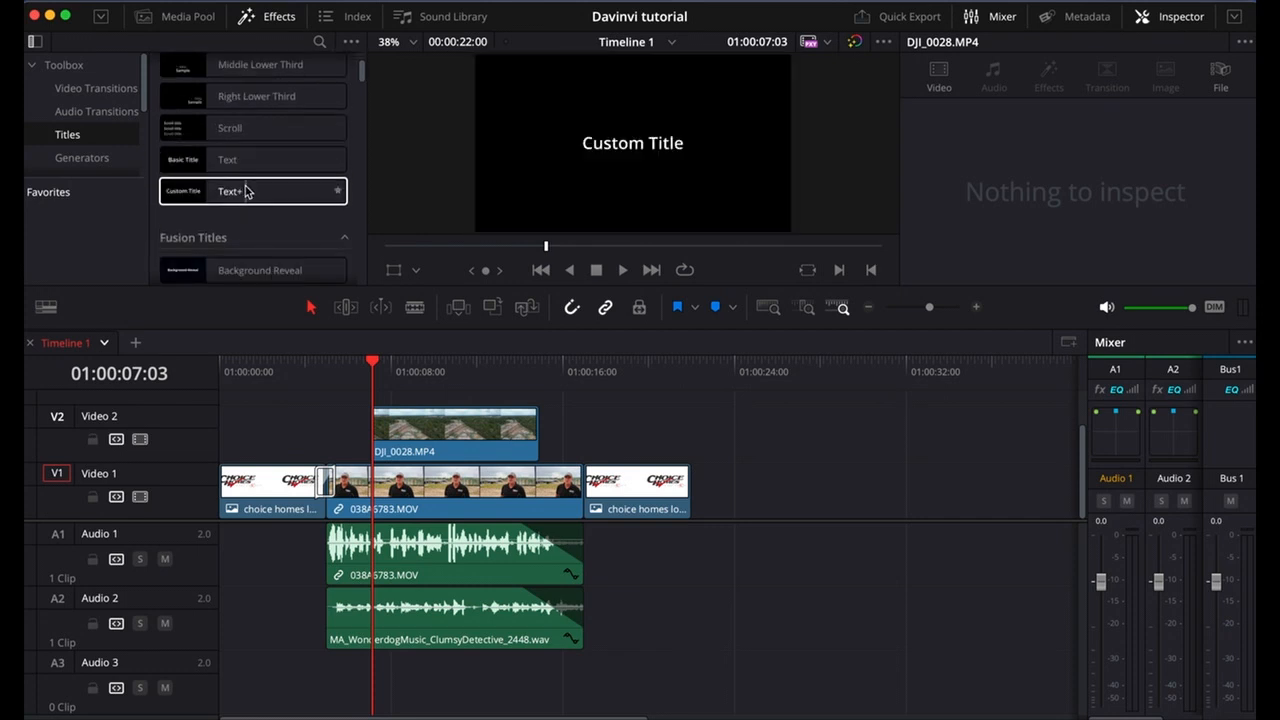
scroll(245, 192, "down", 3)
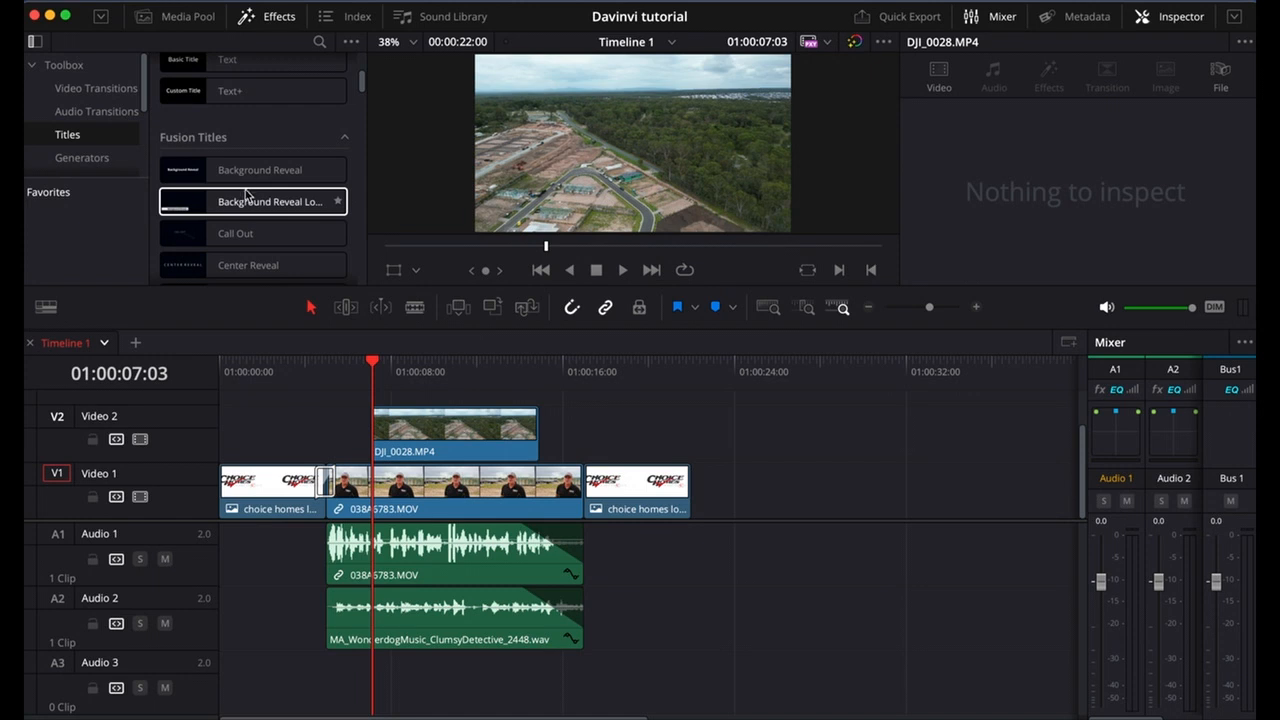
scroll(245, 194, "down", 4)
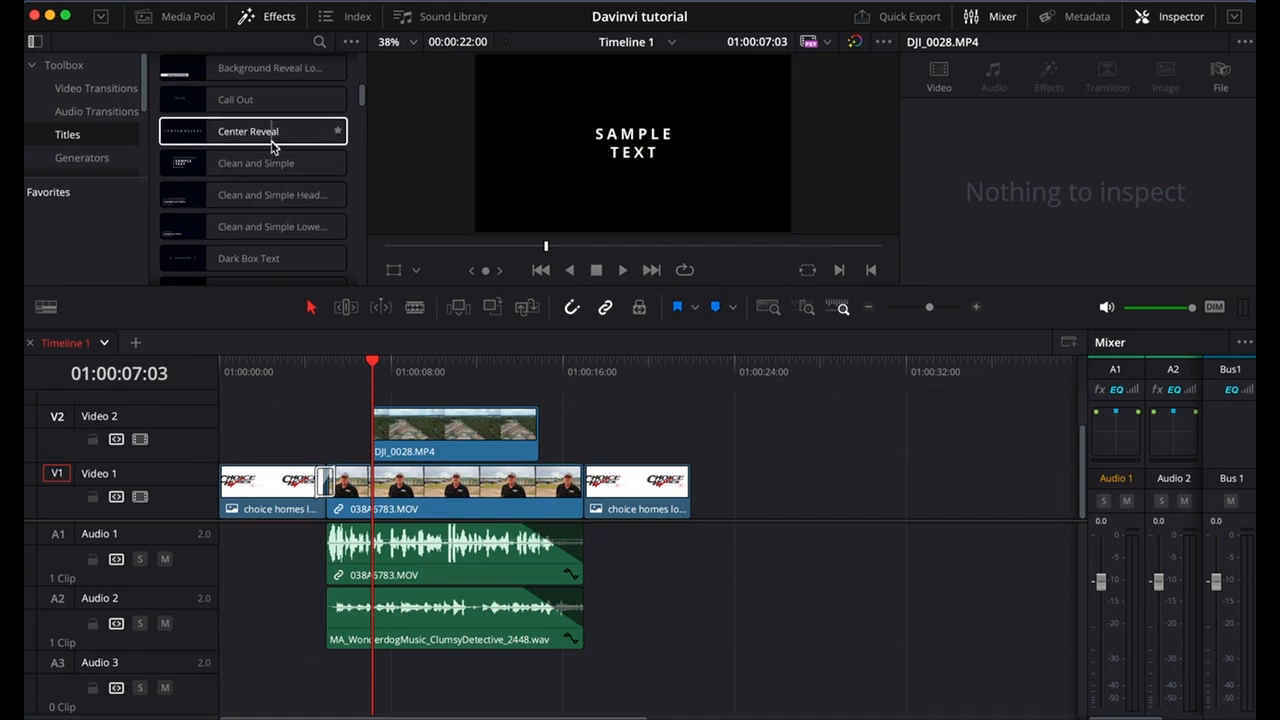
left_click(350, 370)
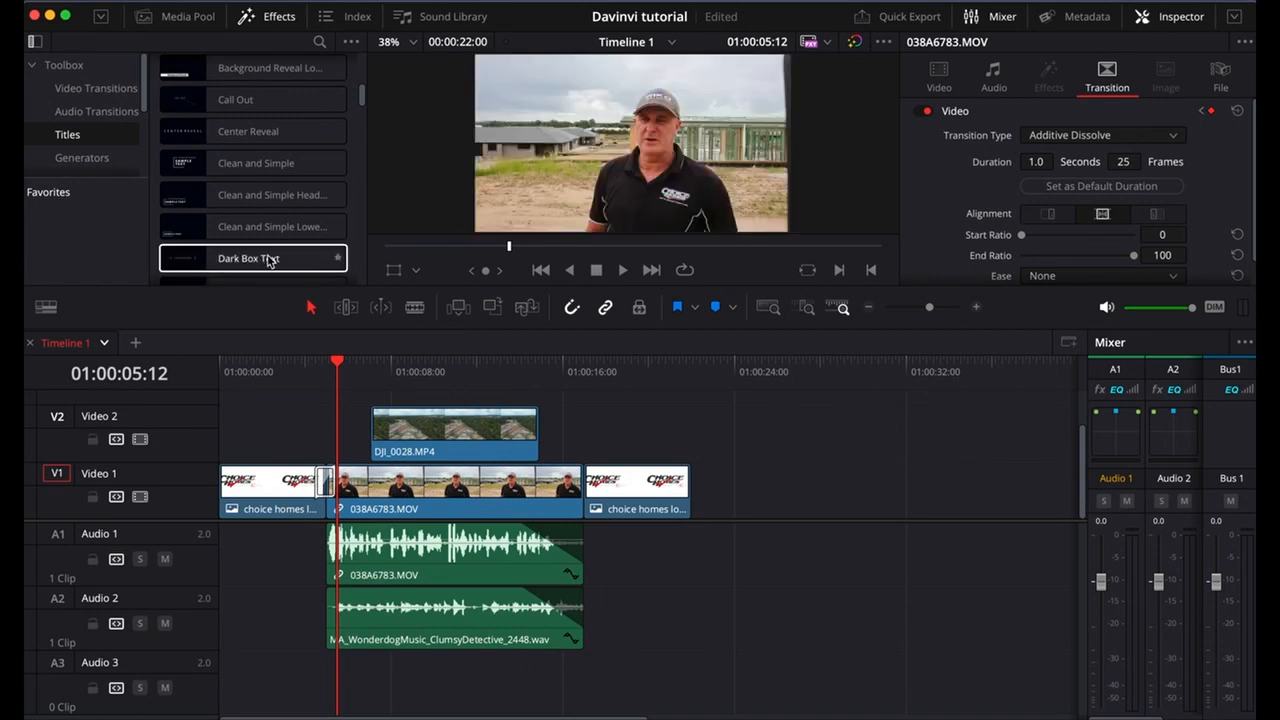
scroll(267, 250, "up", 5)
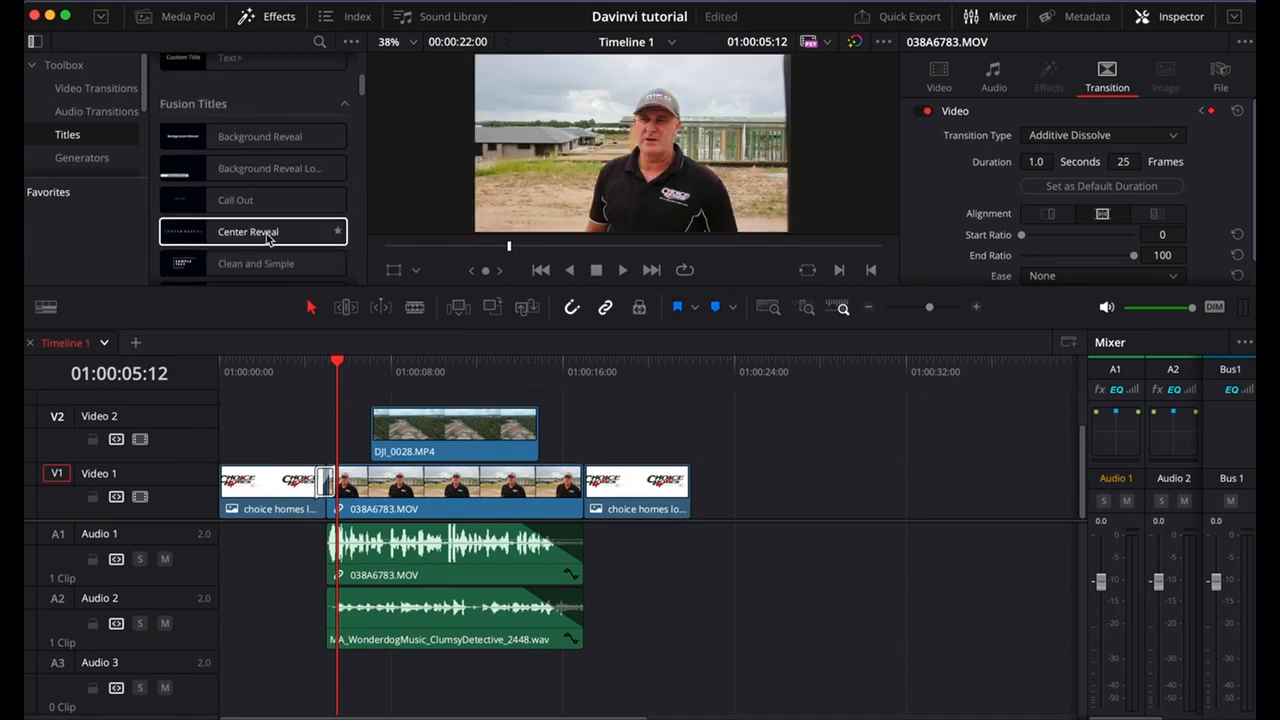
scroll(267, 231, "up", 3)
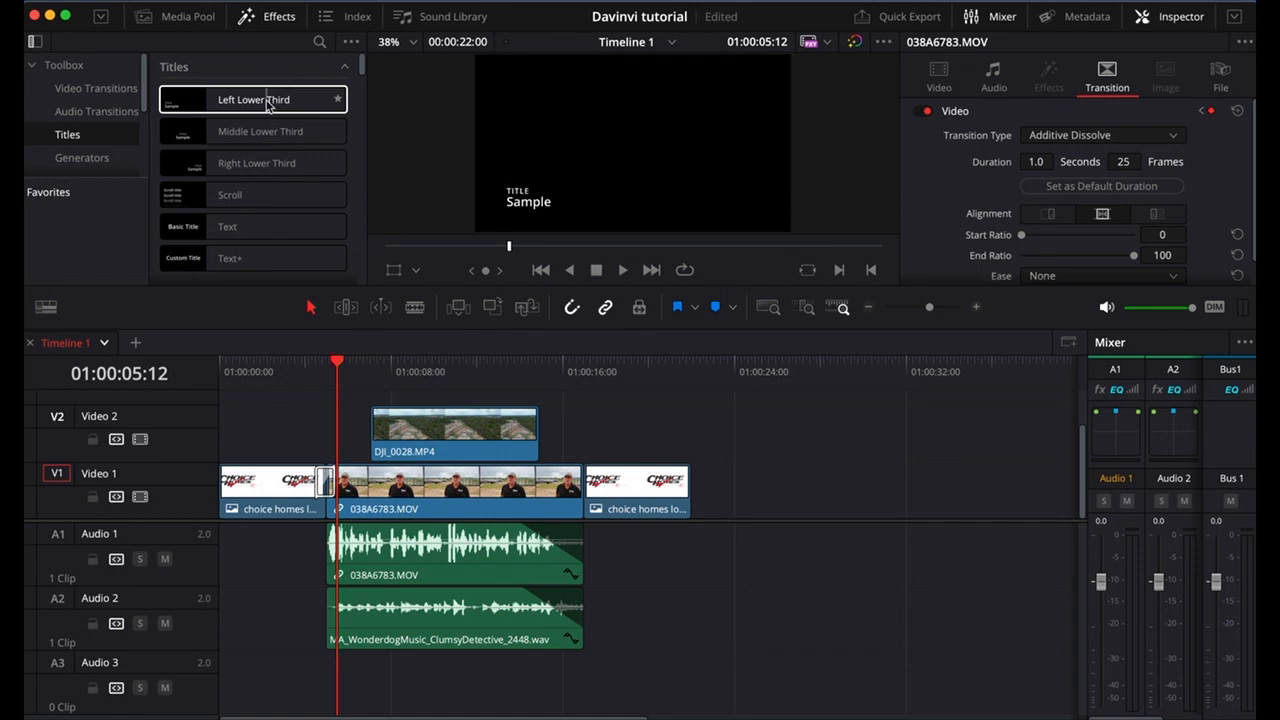
left_click_drag(267, 104, 268, 436)
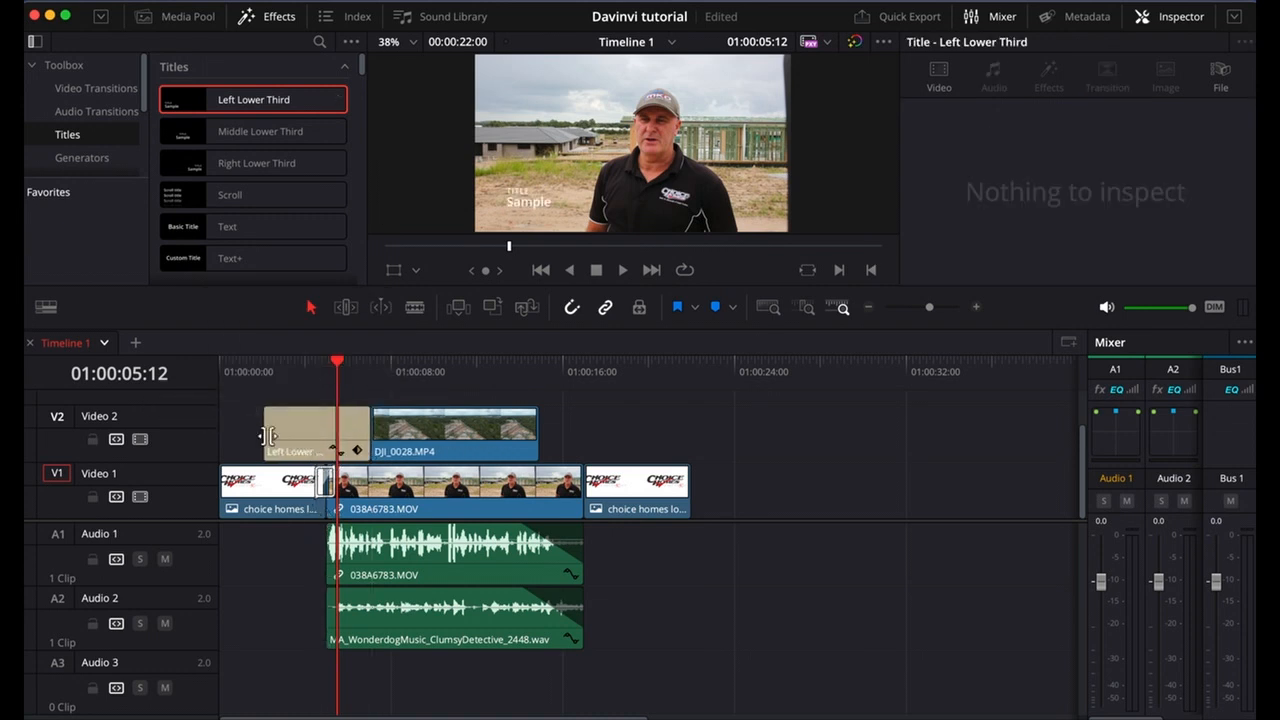
left_click(315, 365)
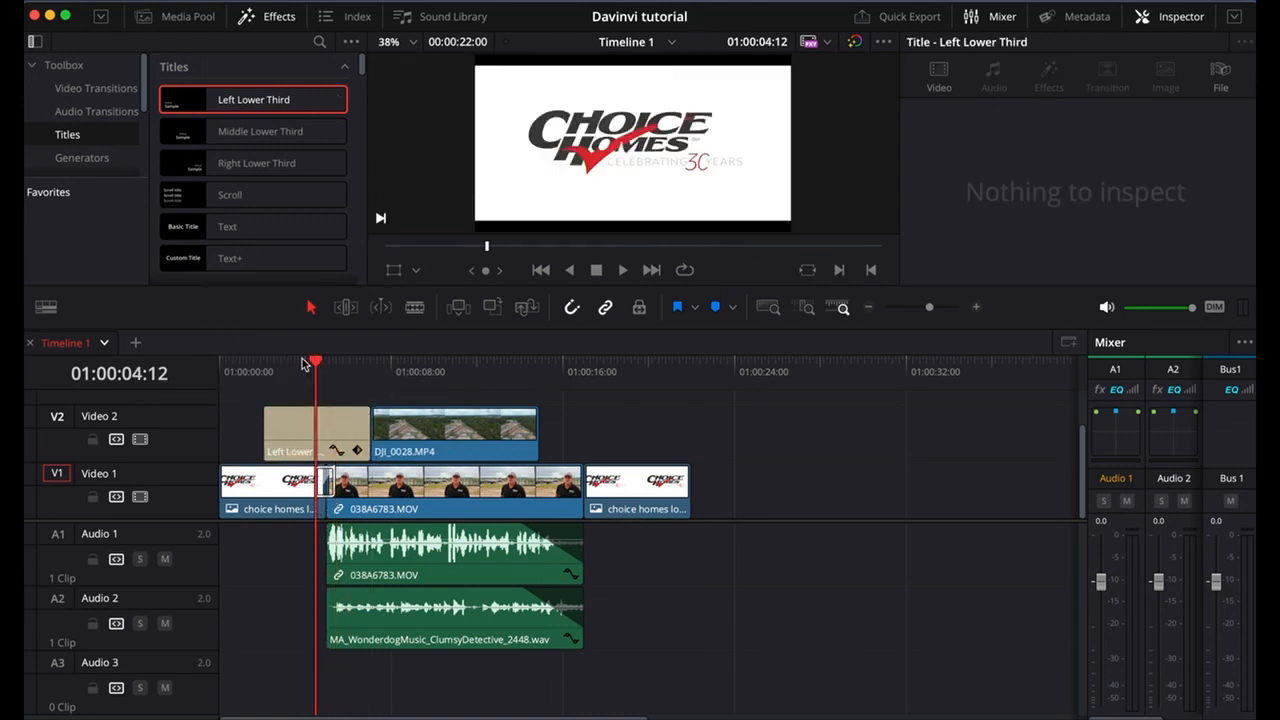
left_click_drag(315, 362, 337, 362)
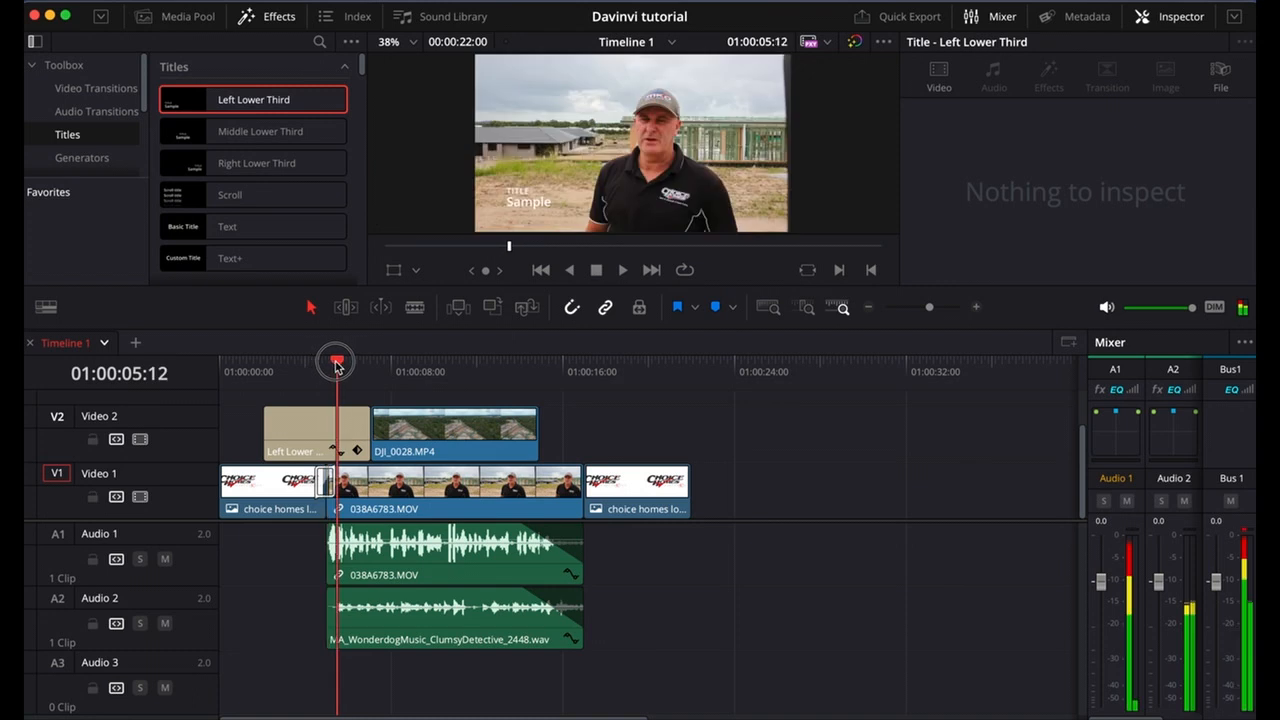
Shift DJI_0028.MP4 to end level with 038A6783.MOV, trim its start to about 01:00:10:00, and shorten the title's end.
left_click(382, 442)
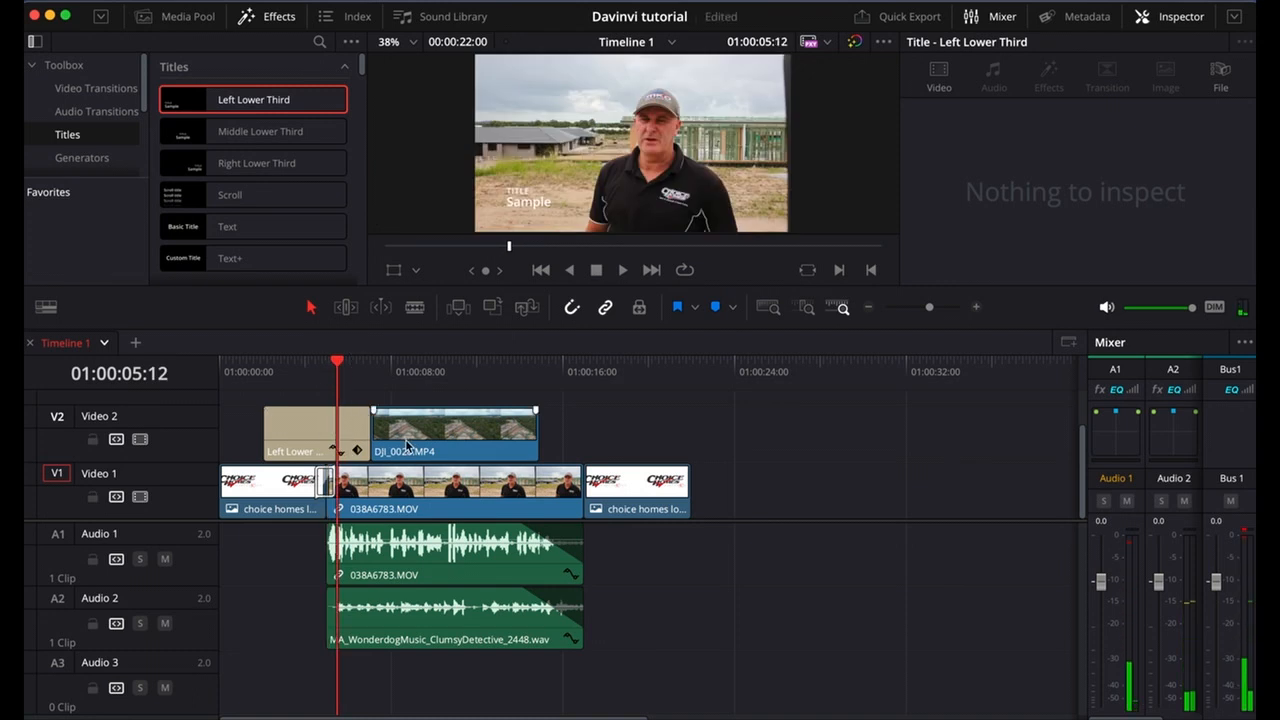
left_click_drag(370, 432, 434, 437)
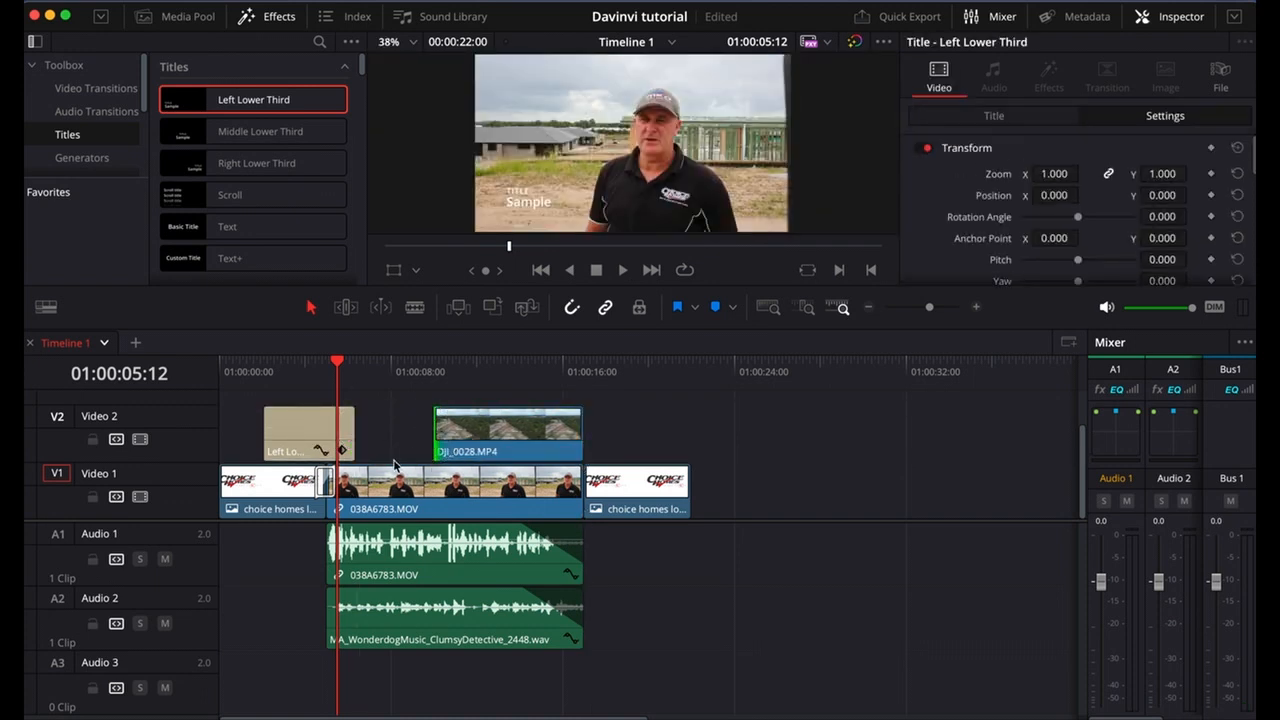
left_click(383, 449)
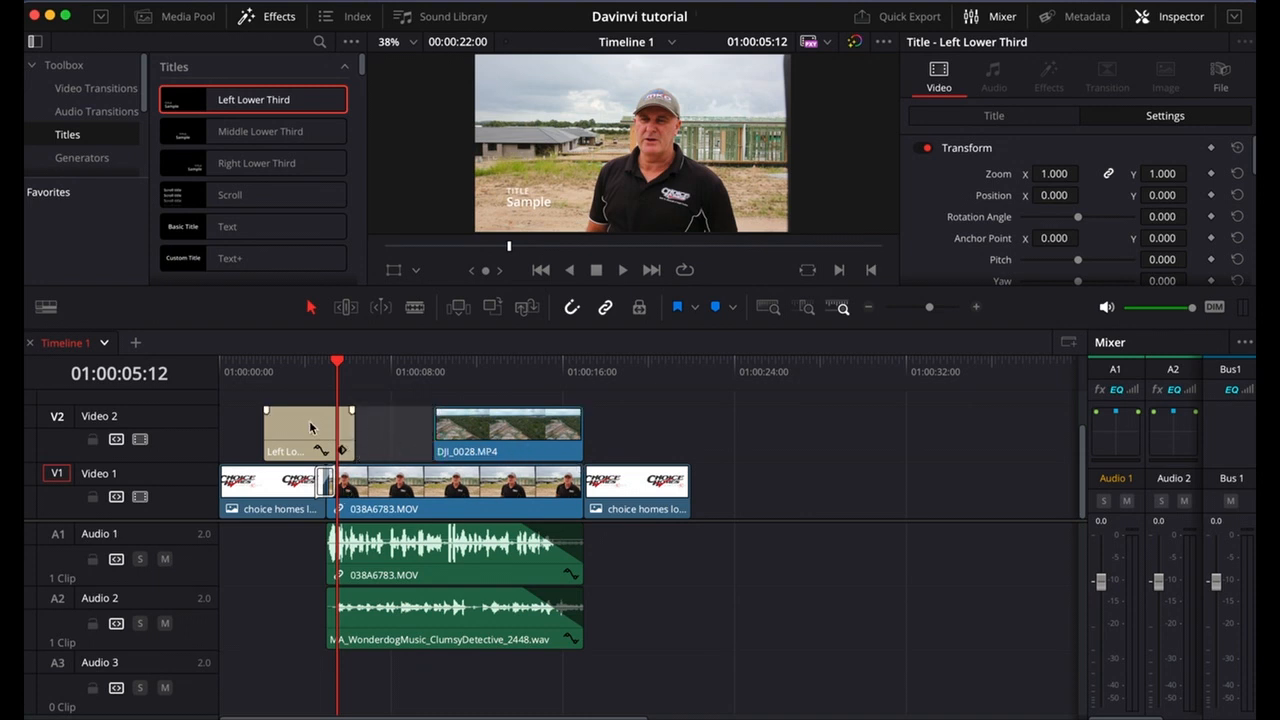
Move the Left Lower Third title to Video 3 so it ends where DJI_0028.MP4 begins, and place the playhead at 01:00:06:18.
left_click_drag(310, 427, 395, 437)
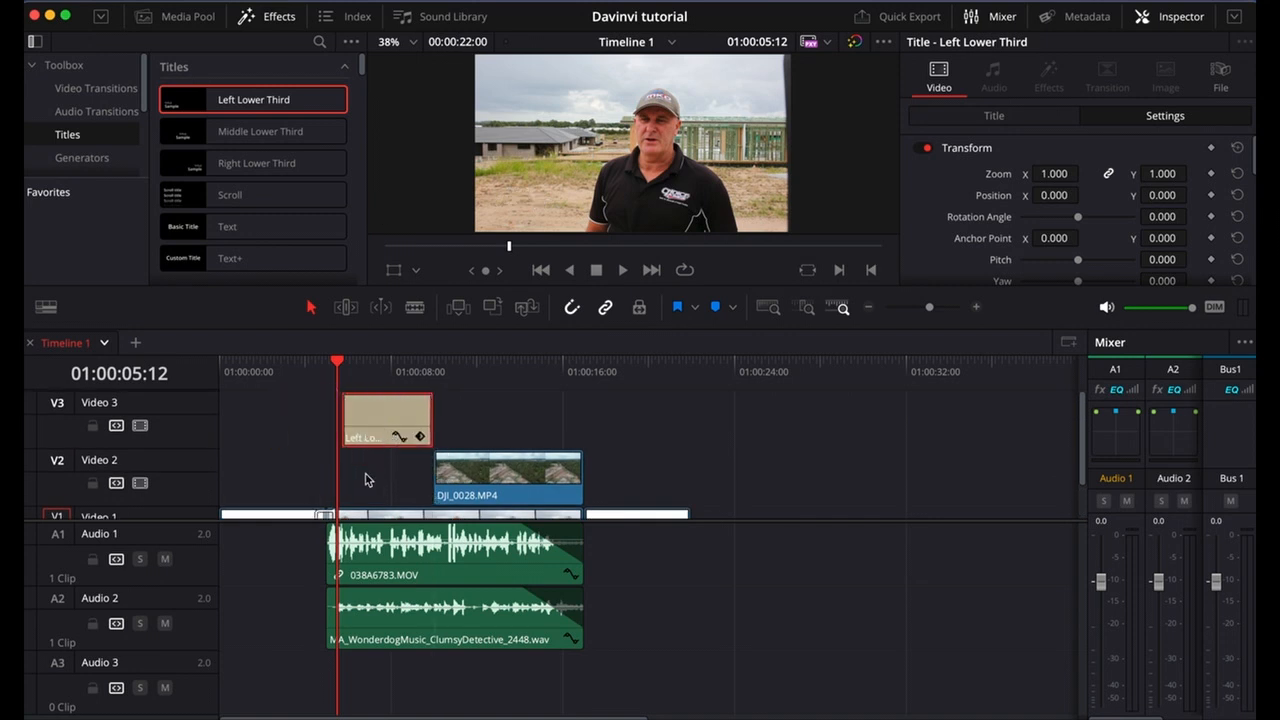
scroll(365, 480, "down", 2)
scroll(366, 478, "up", 2)
scroll(367, 475, "down", 1)
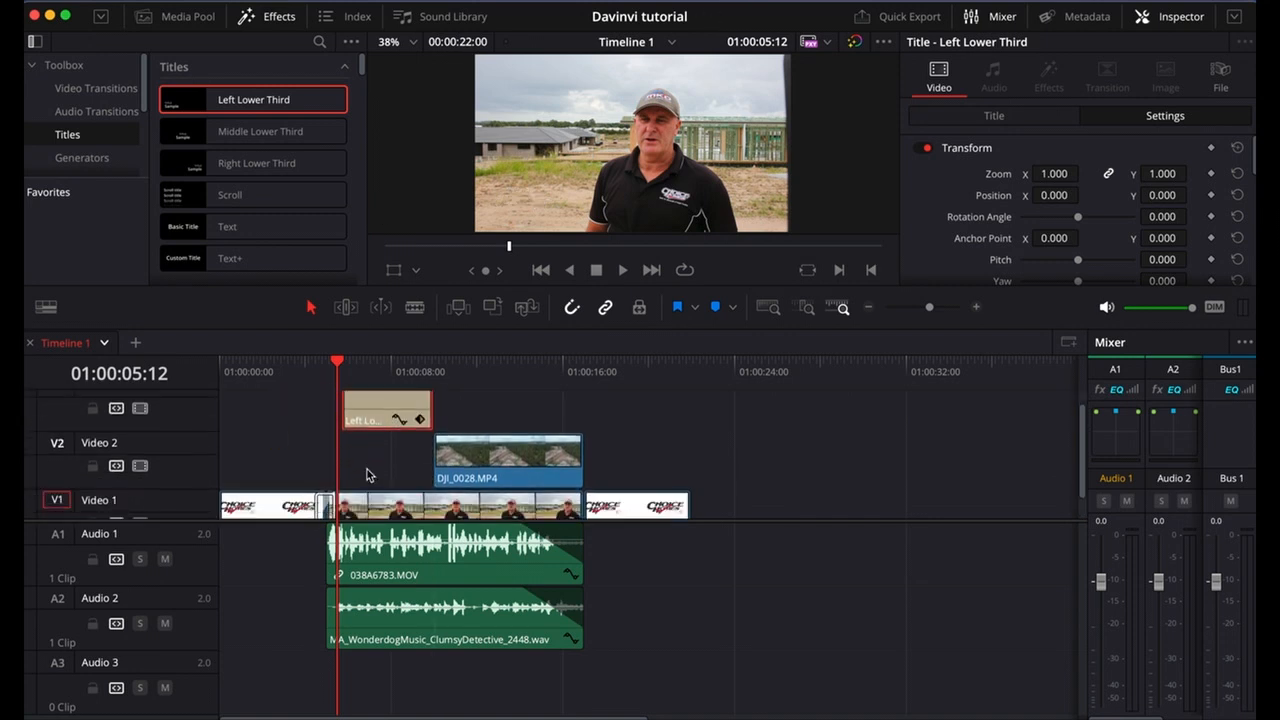
left_click(363, 373)
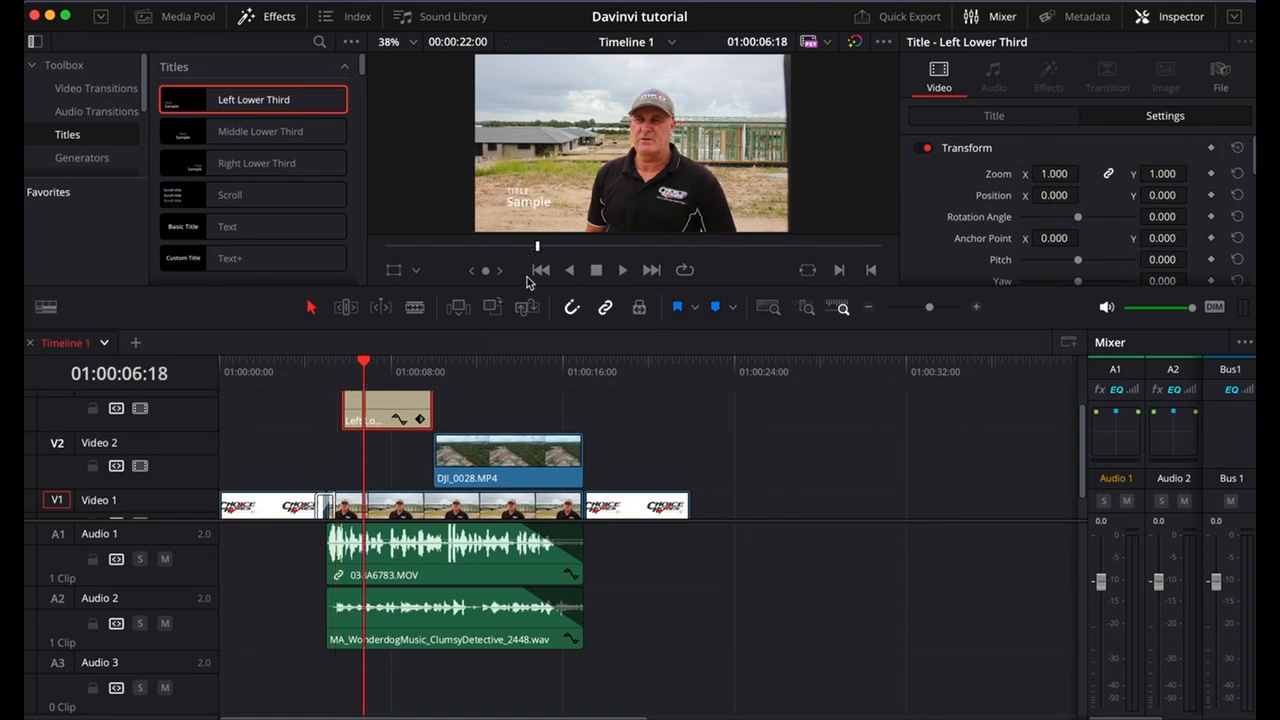
Enlarge the timeline viewer area and set the viewer zoom to Fit after trying 50%.
left_click_drag(610, 334, 605, 412)
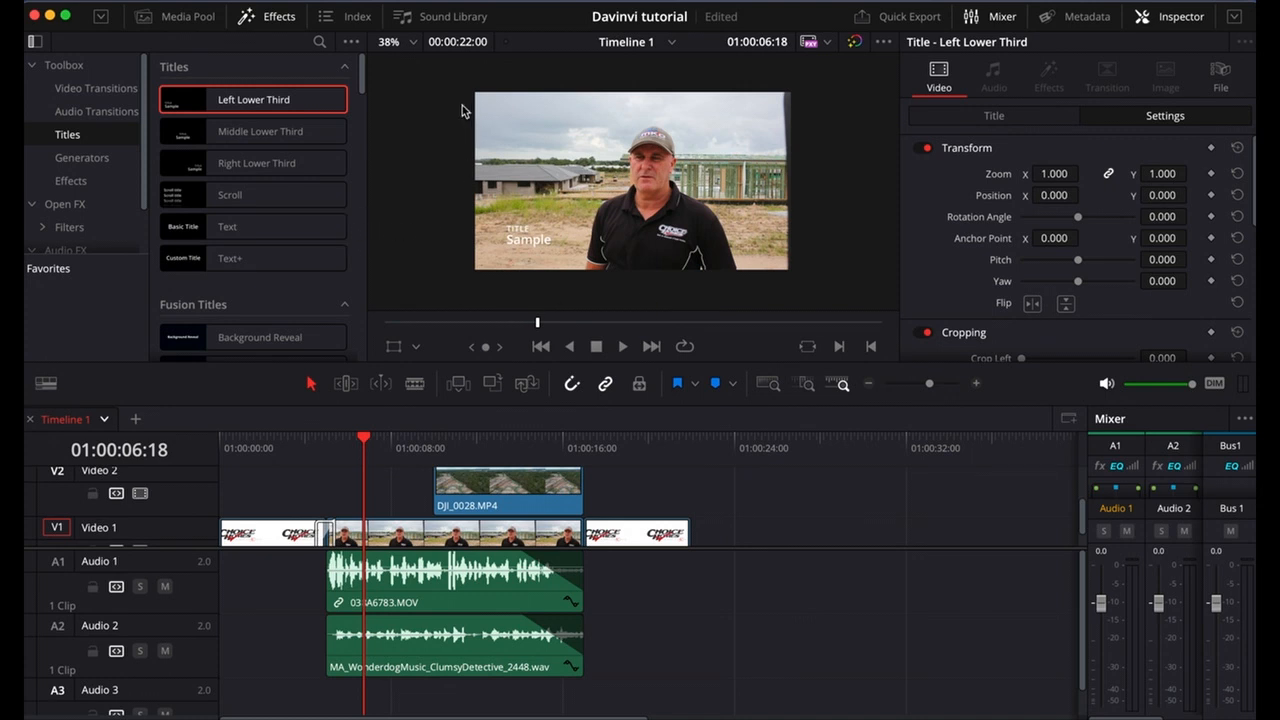
left_click(412, 43)
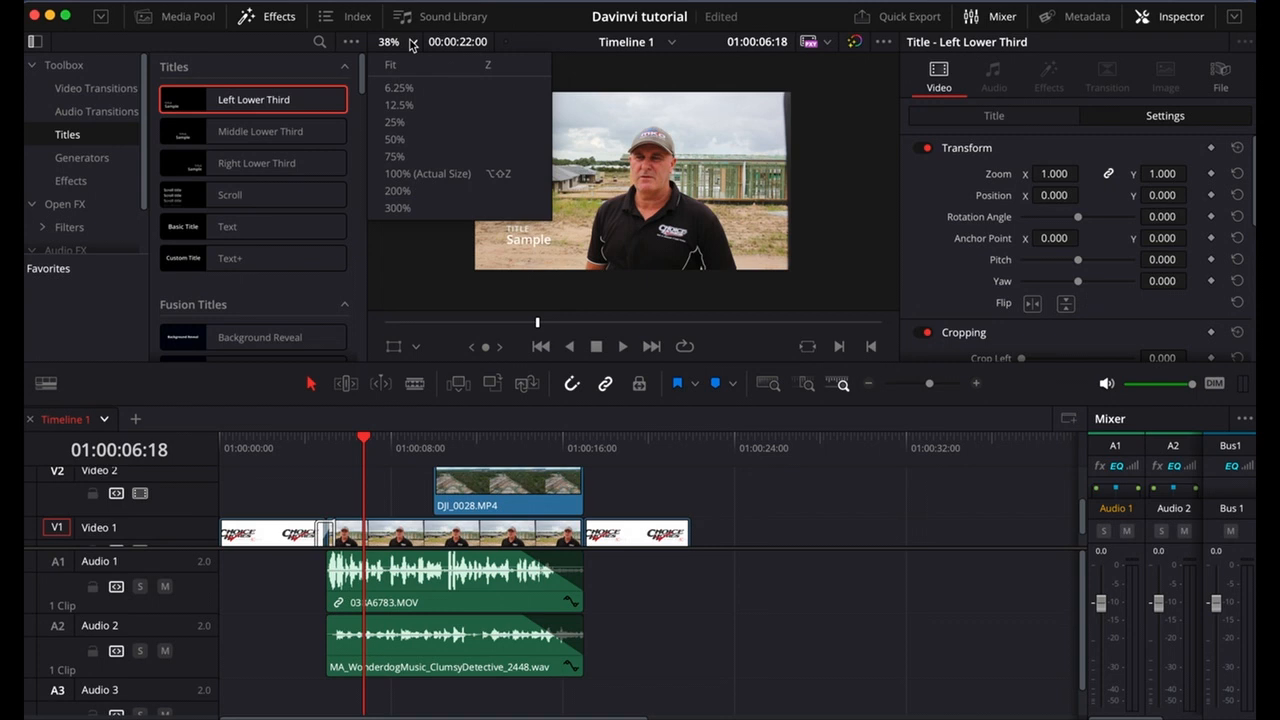
left_click(411, 139)
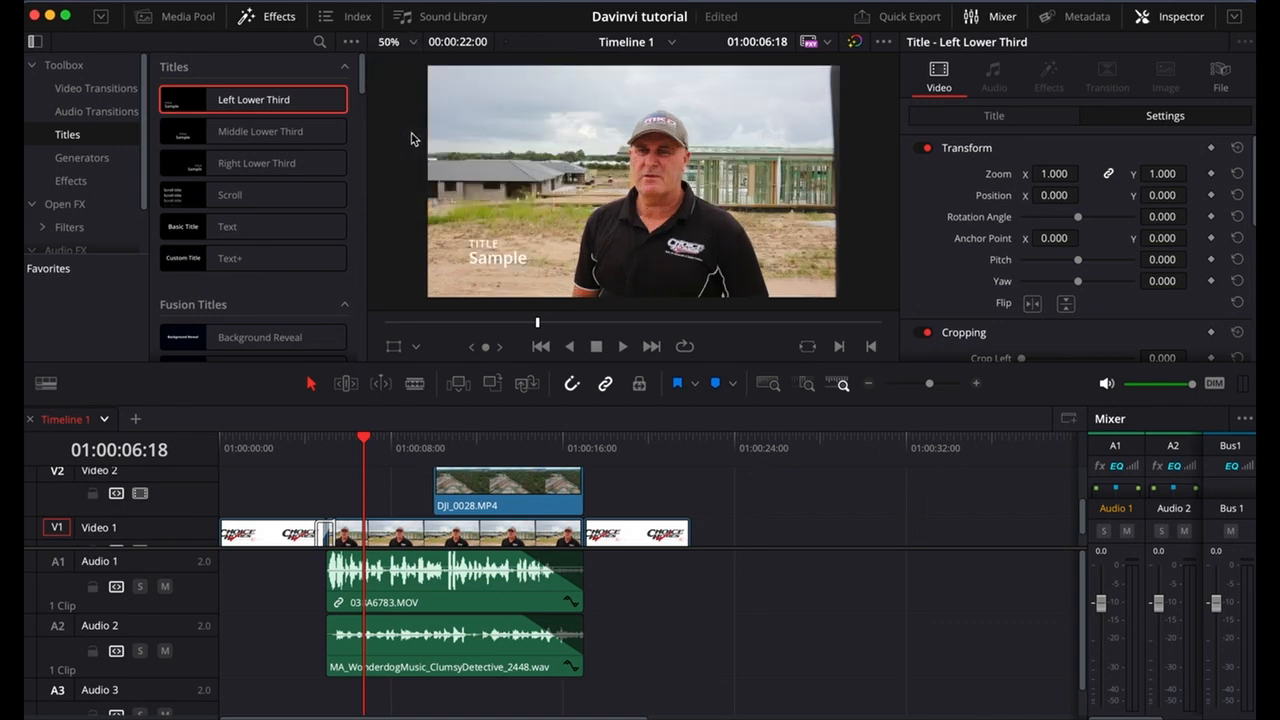
left_click(412, 43)
left_click(413, 66)
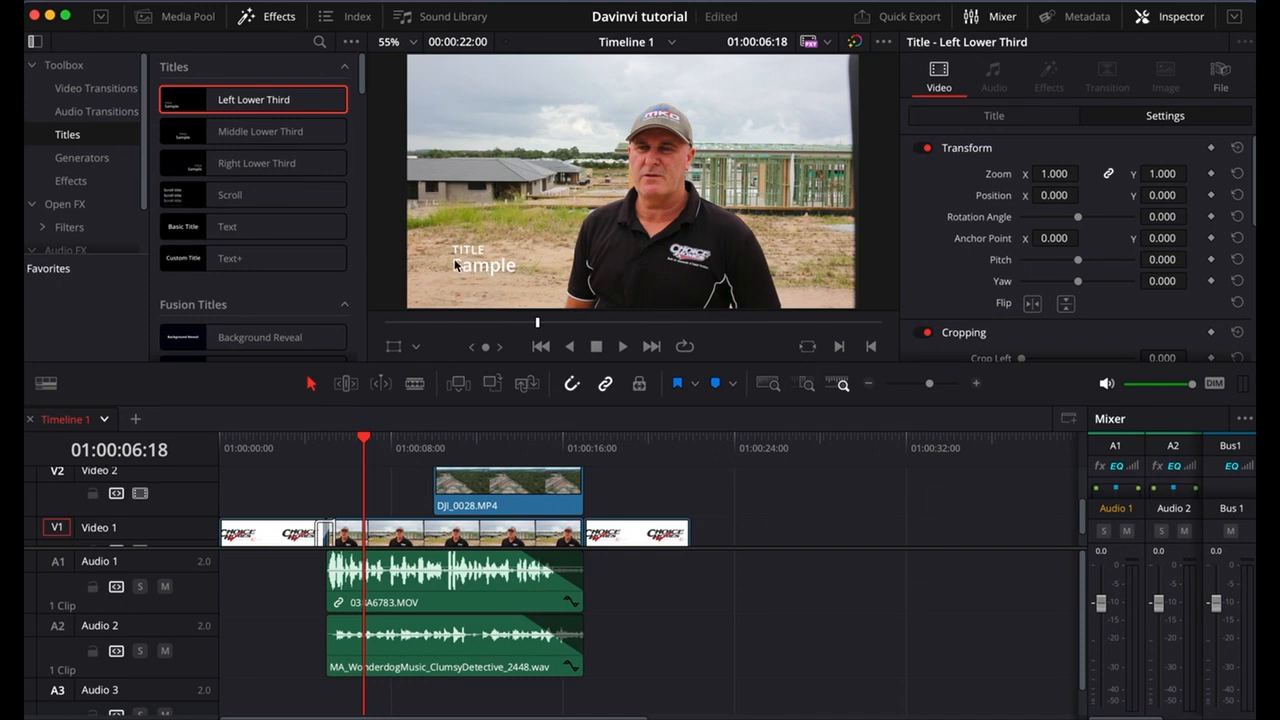
Examine the Left Lower Third title's settings, from transform and cropping down to composite and stabilization.
left_click_drag(403, 478, 398, 475)
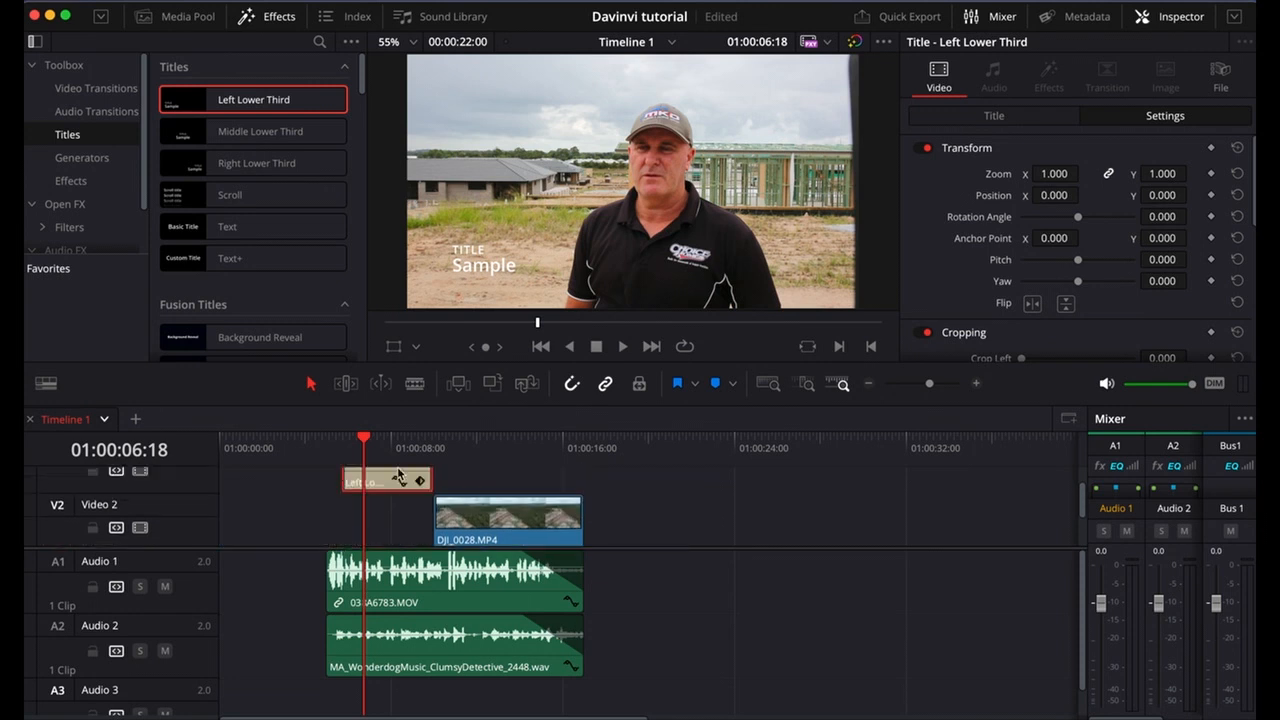
scroll(398, 475, "up", 1)
scroll(445, 484, "up", 1)
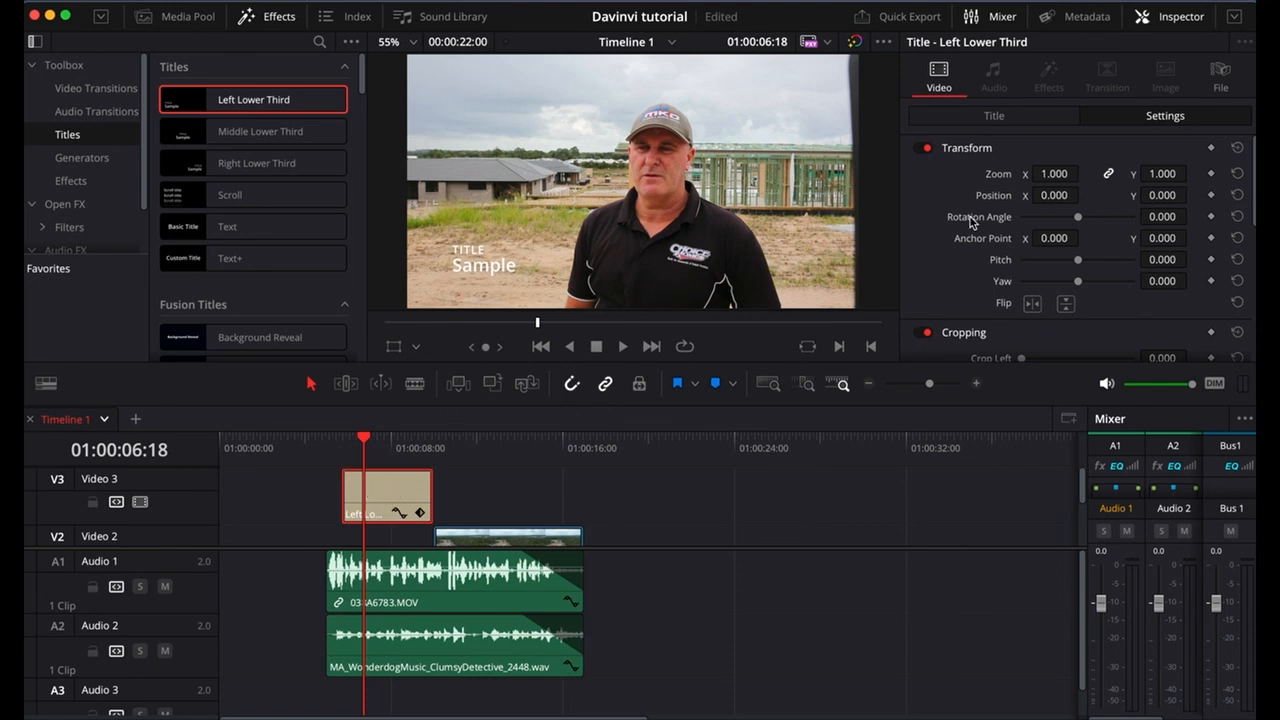
scroll(970, 222, "down", 10)
scroll(970, 224, "up", 10)
scroll(970, 224, "down", 10)
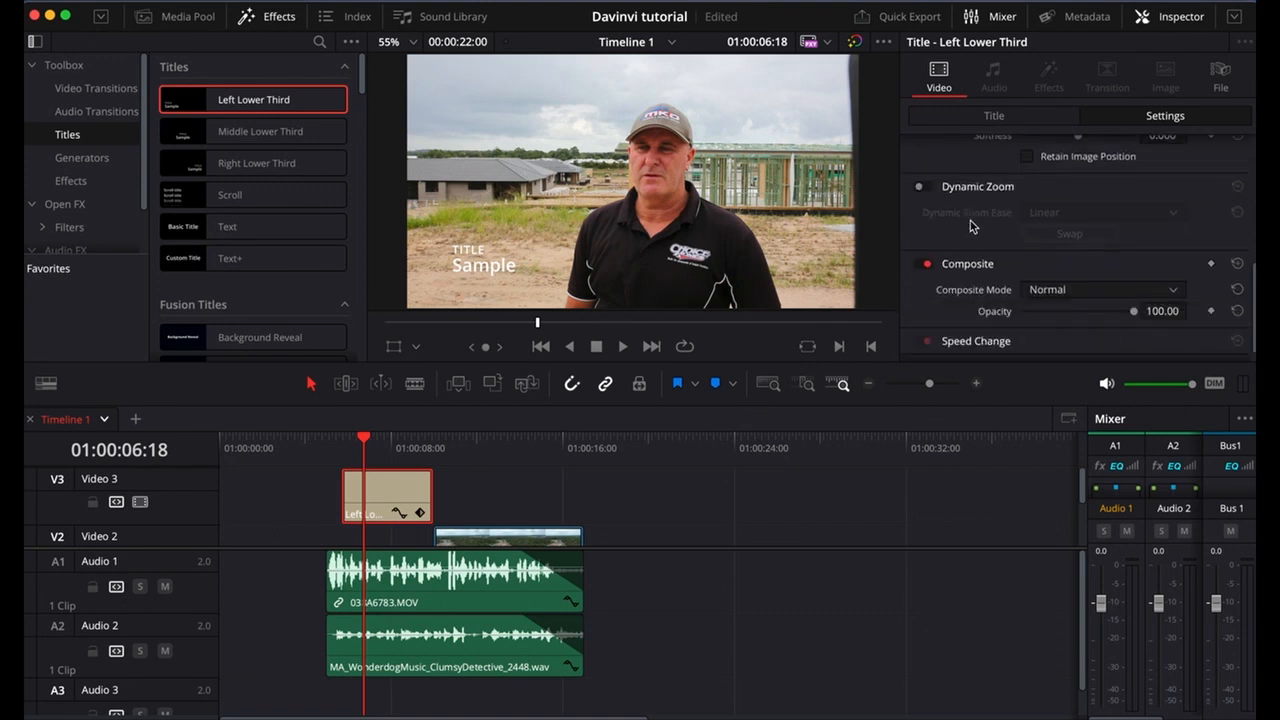
scroll(970, 226, "down", 1)
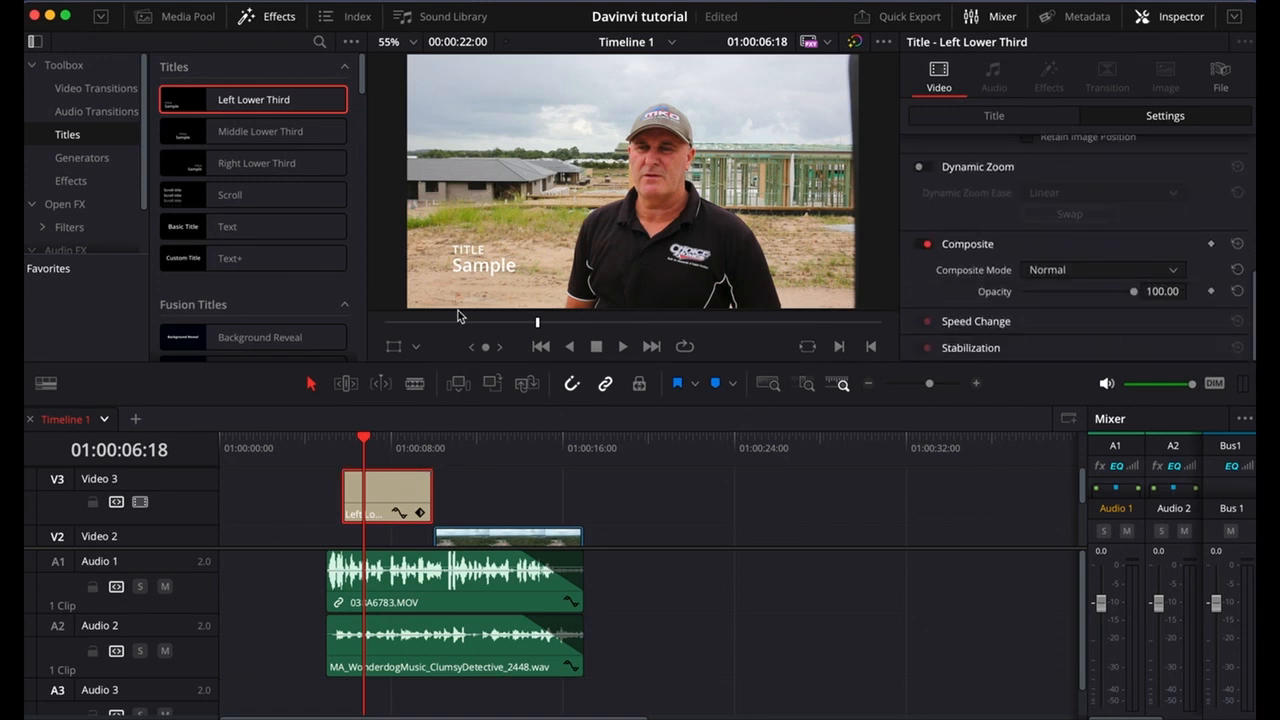
Replace the TITLE line of the Left Lower Third title with "Buiding supervisor".
left_click(484, 265)
scroll(1072, 188, "up", 10)
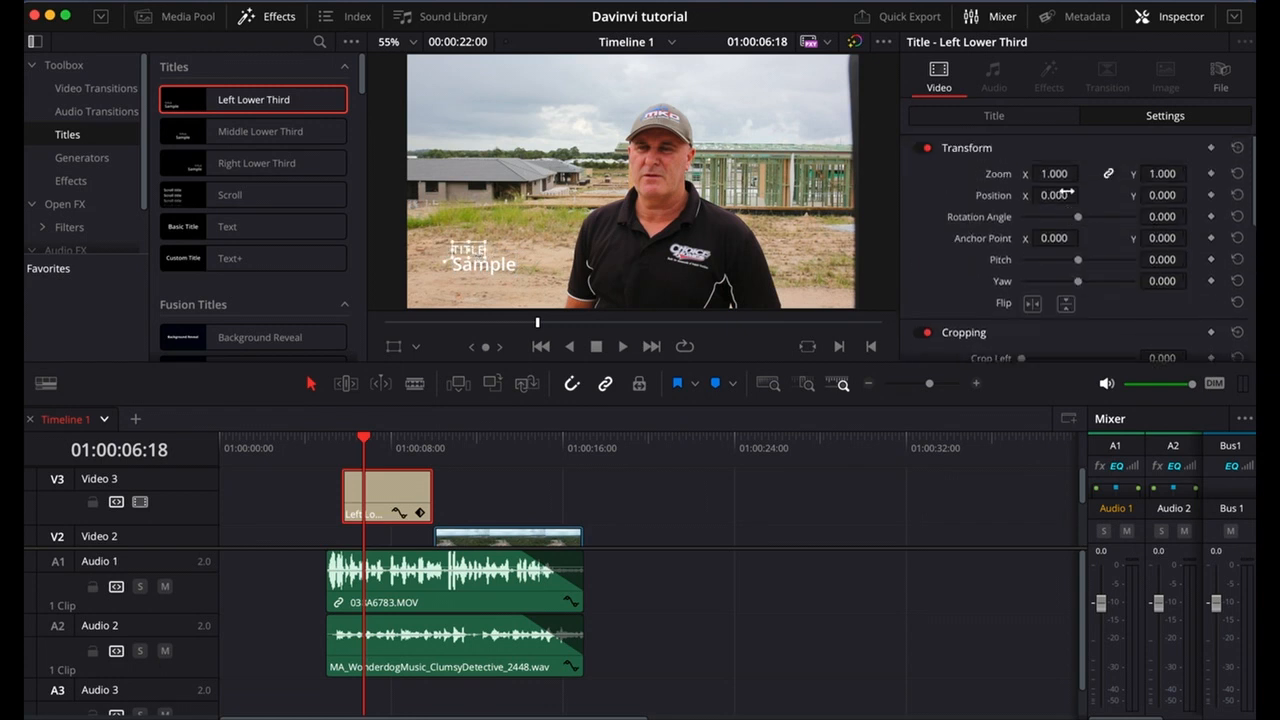
left_click(1019, 119)
left_click_drag(984, 190, 907, 185)
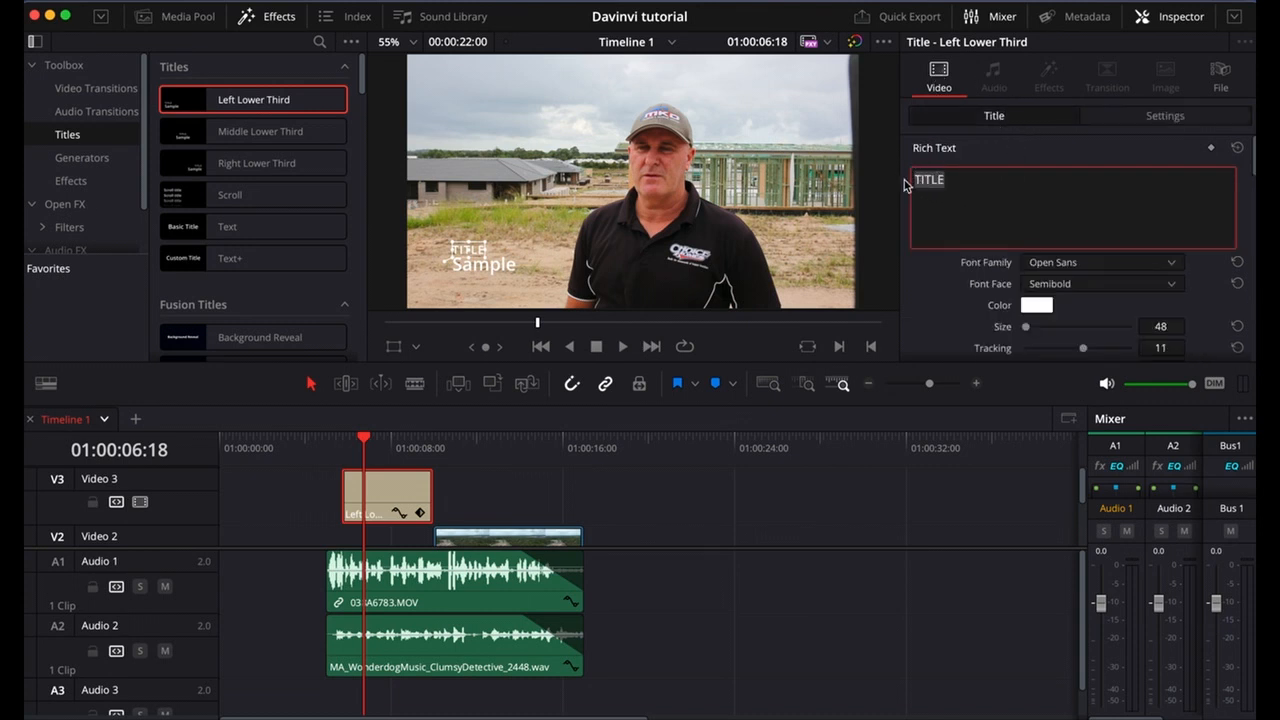
type("Buiding ")
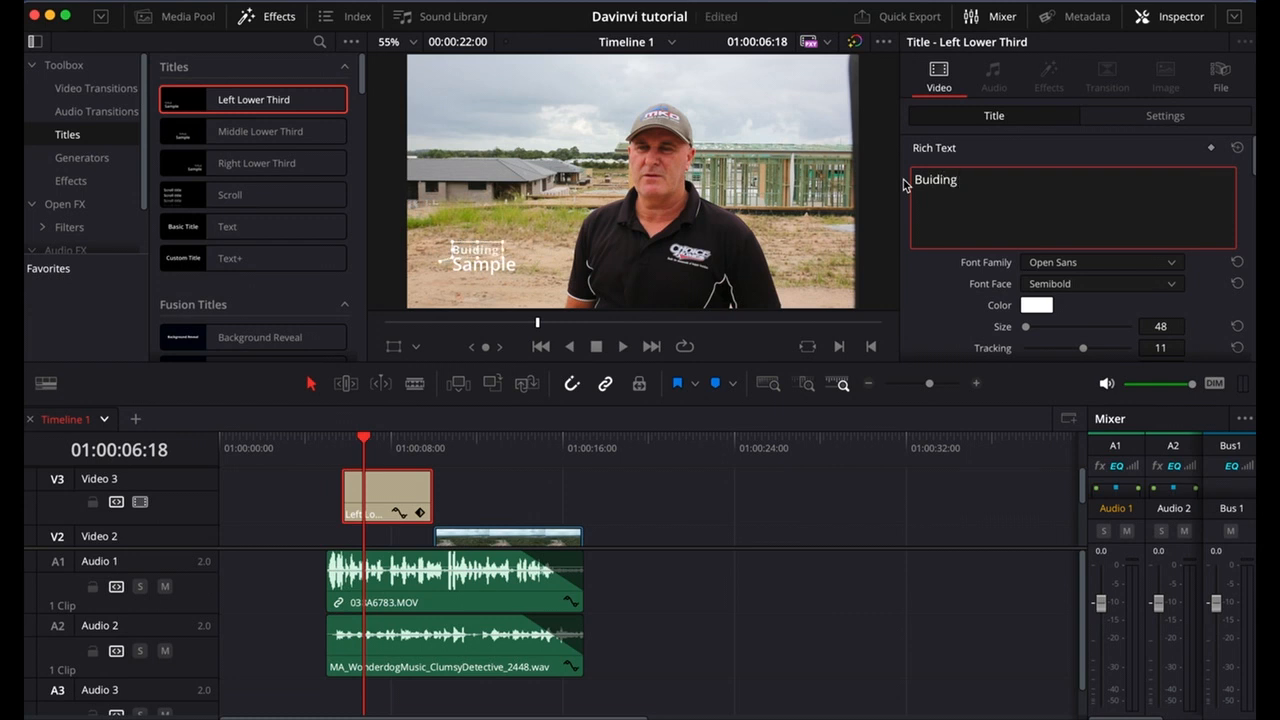
type("supervisor")
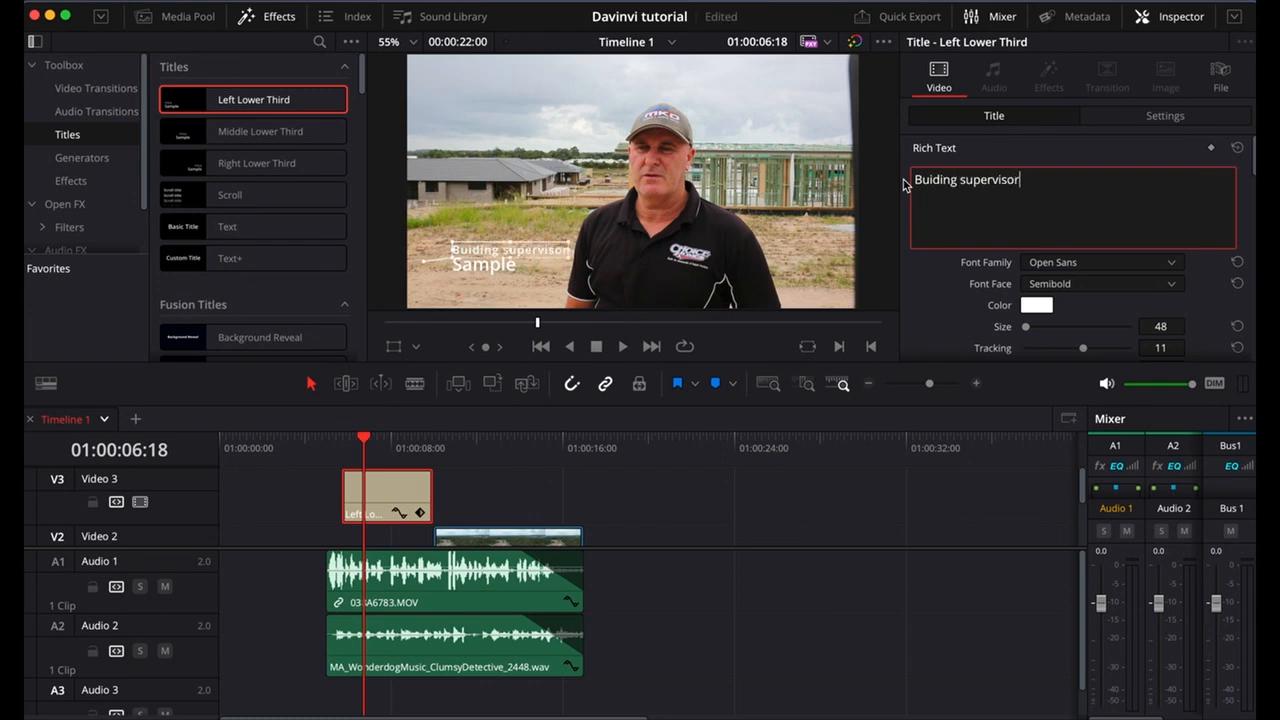
Replace the title's Sample line with the interviewee's first name.
left_click(481, 264)
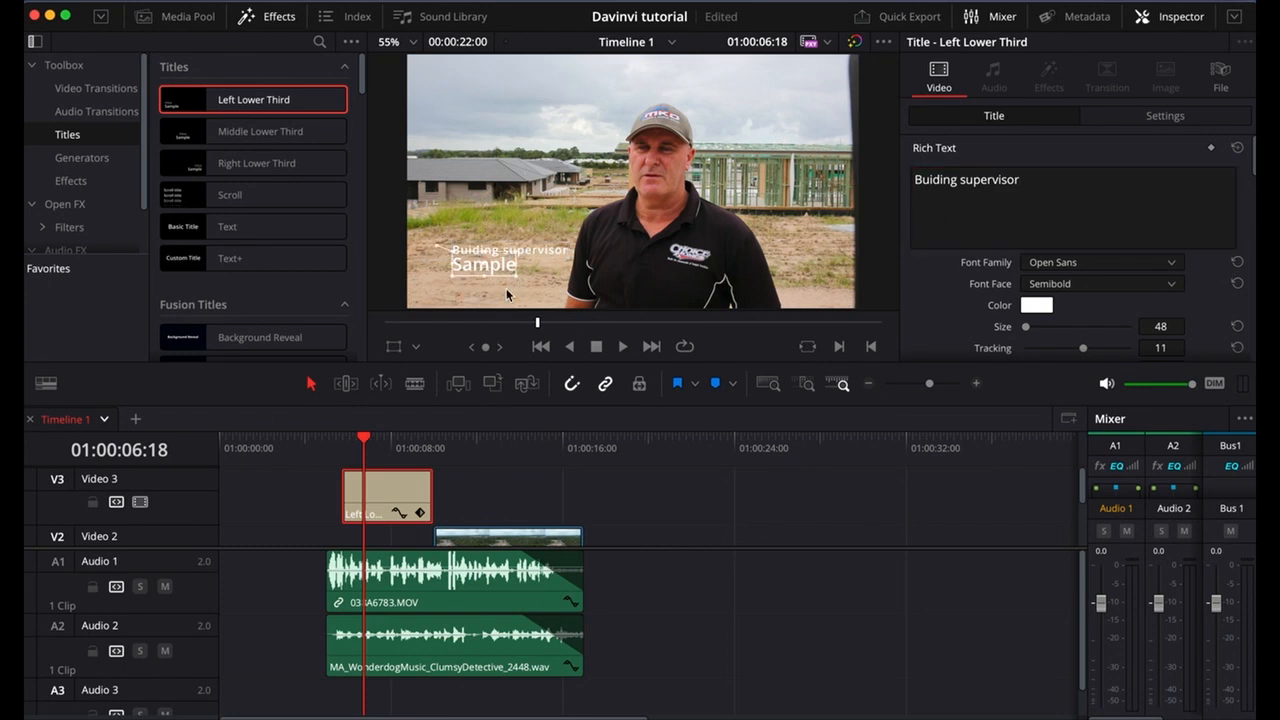
double_click(497, 265)
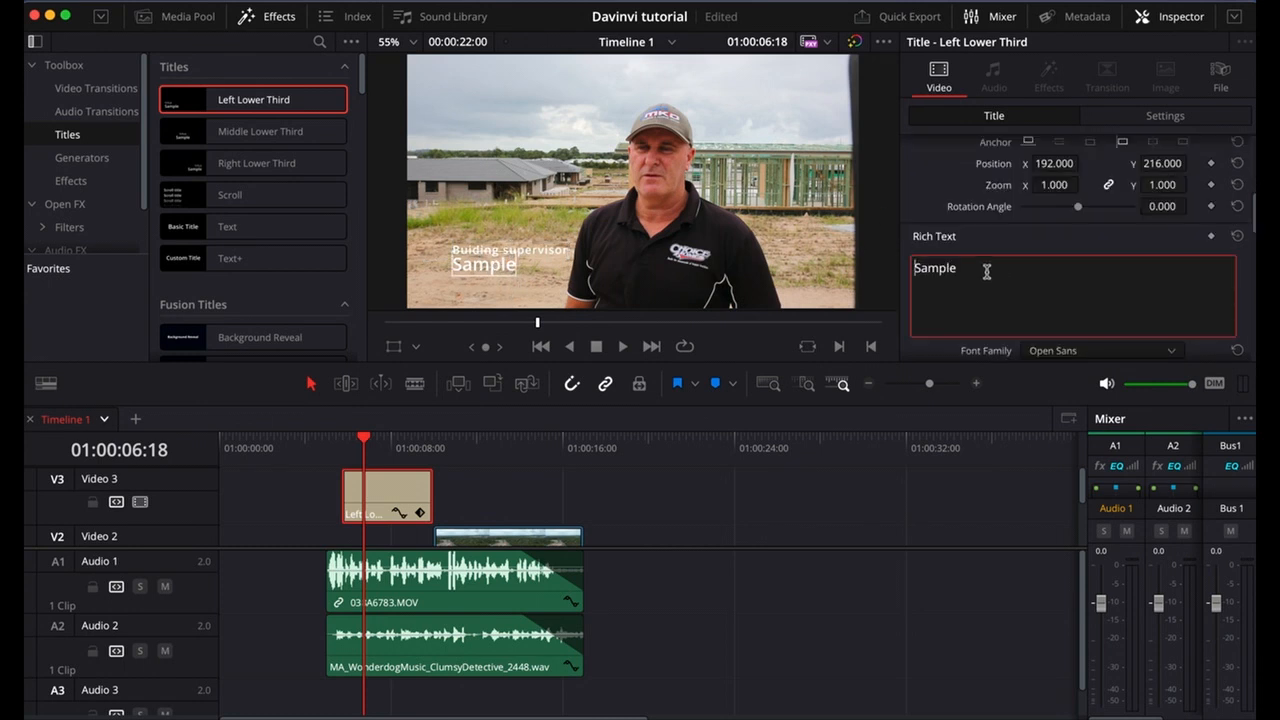
left_click_drag(966, 271, 909, 267)
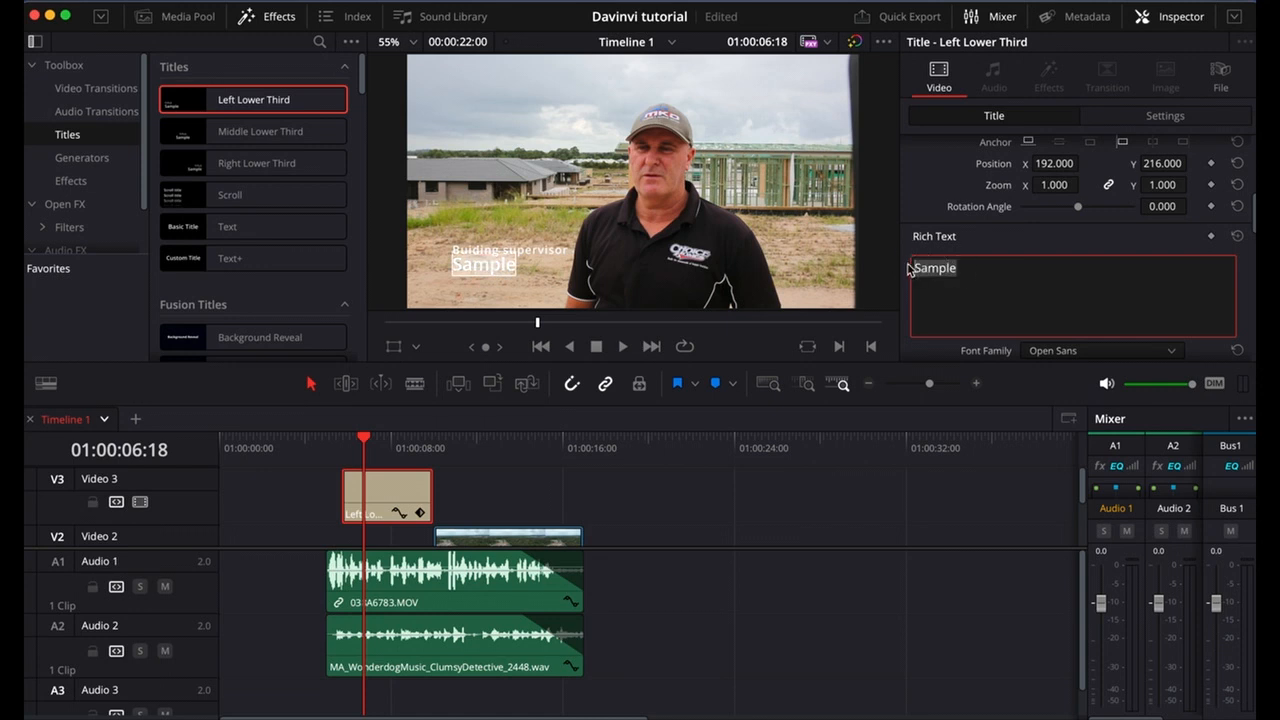
type("Warren")
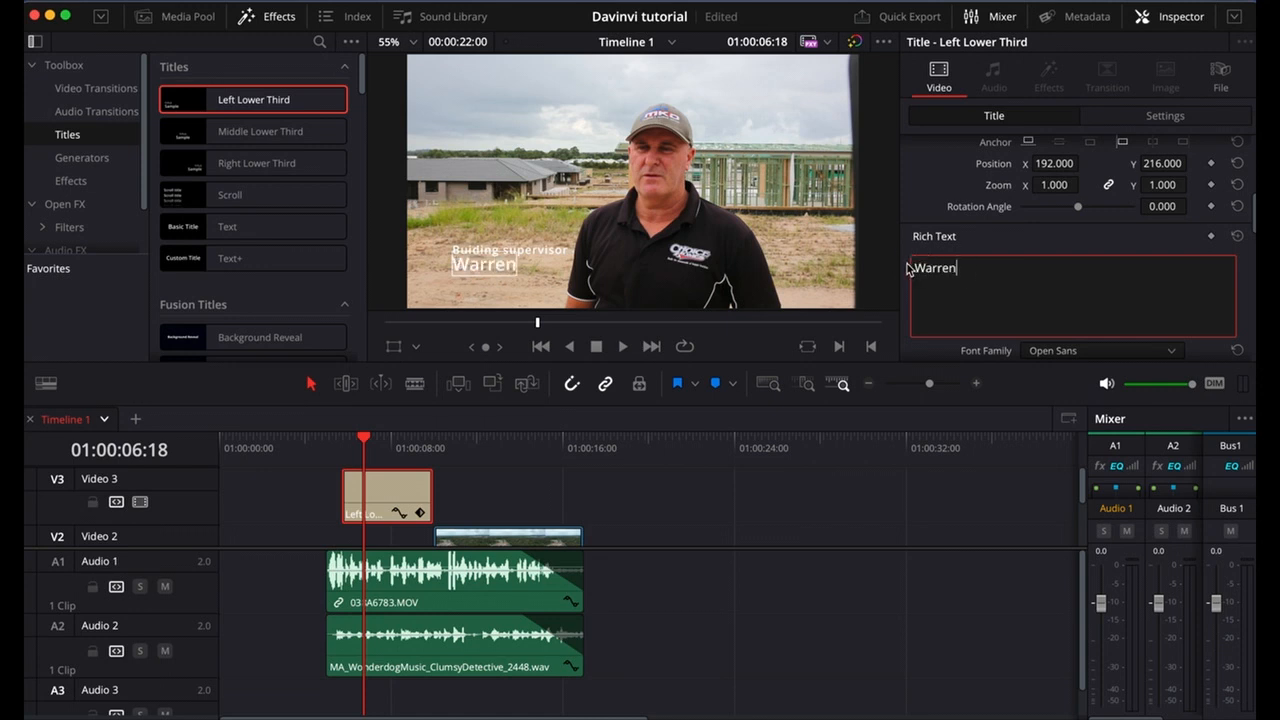
Place the playhead at 01:00:08:15, enable the Transform overlay, and move the lower-third title onto the man's shirt.
left_click(405, 450)
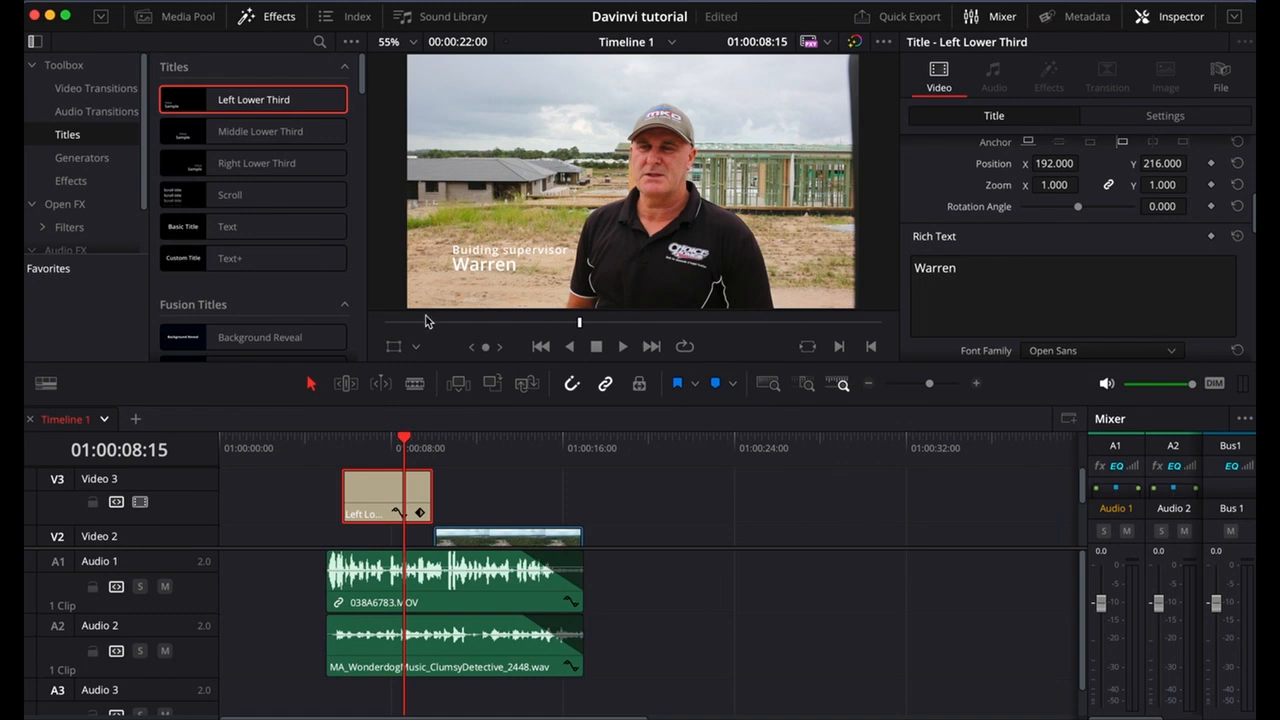
left_click(394, 347)
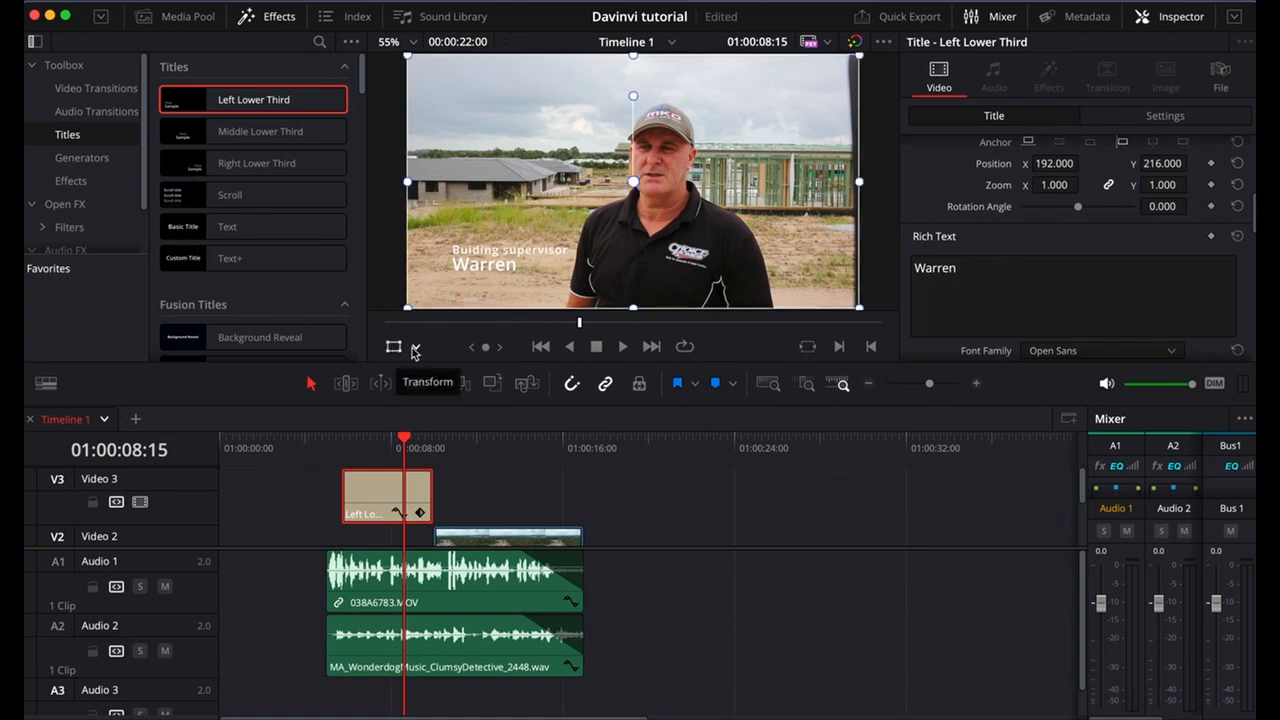
left_click(415, 348)
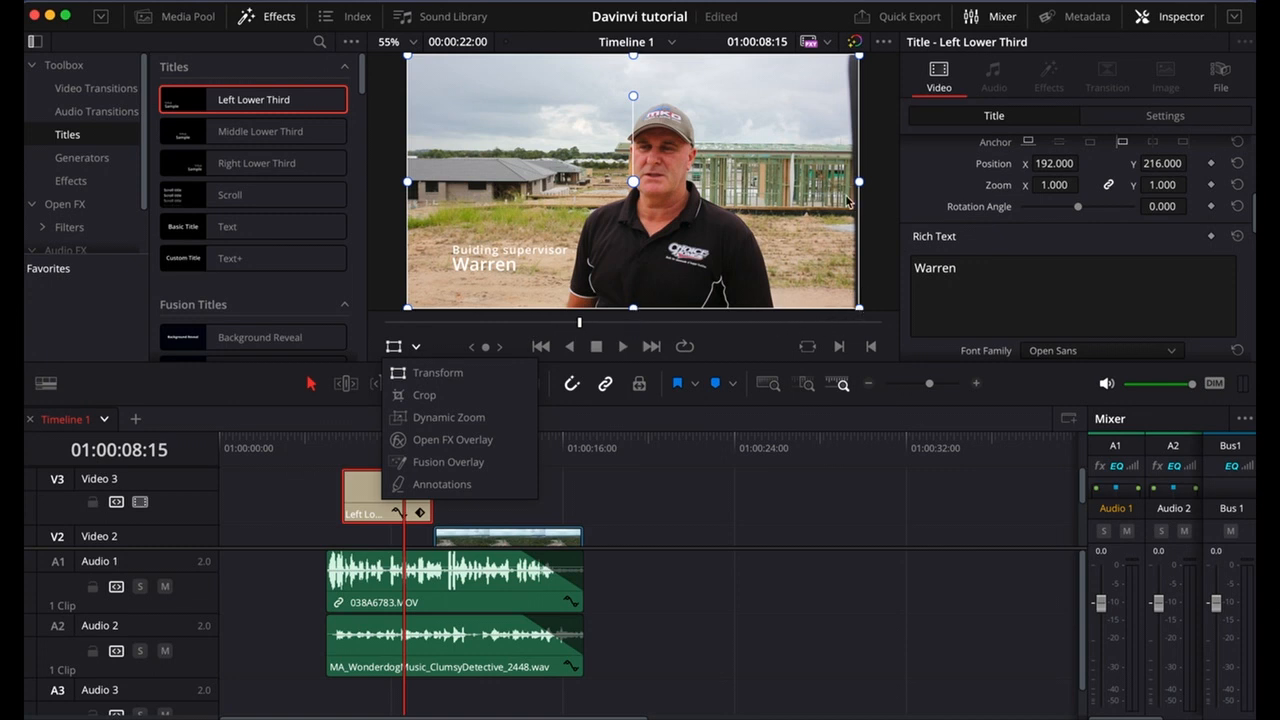
left_click(477, 270)
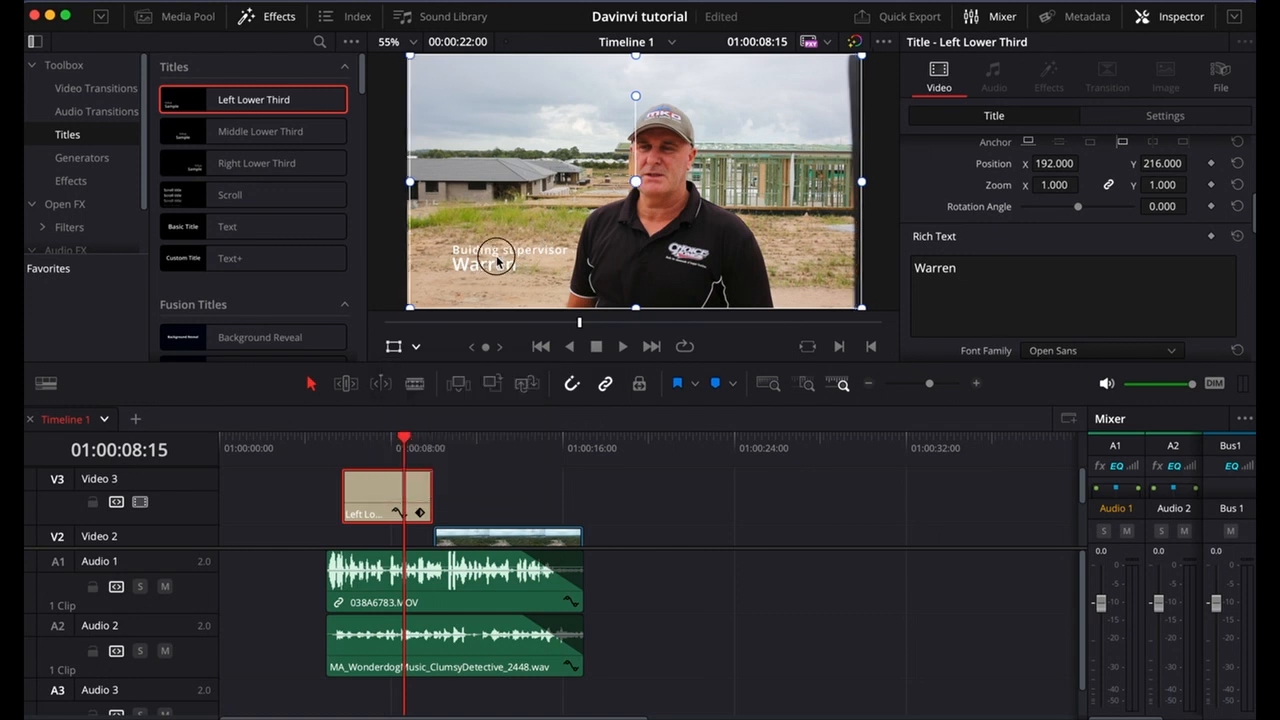
left_click_drag(478, 268, 640, 291)
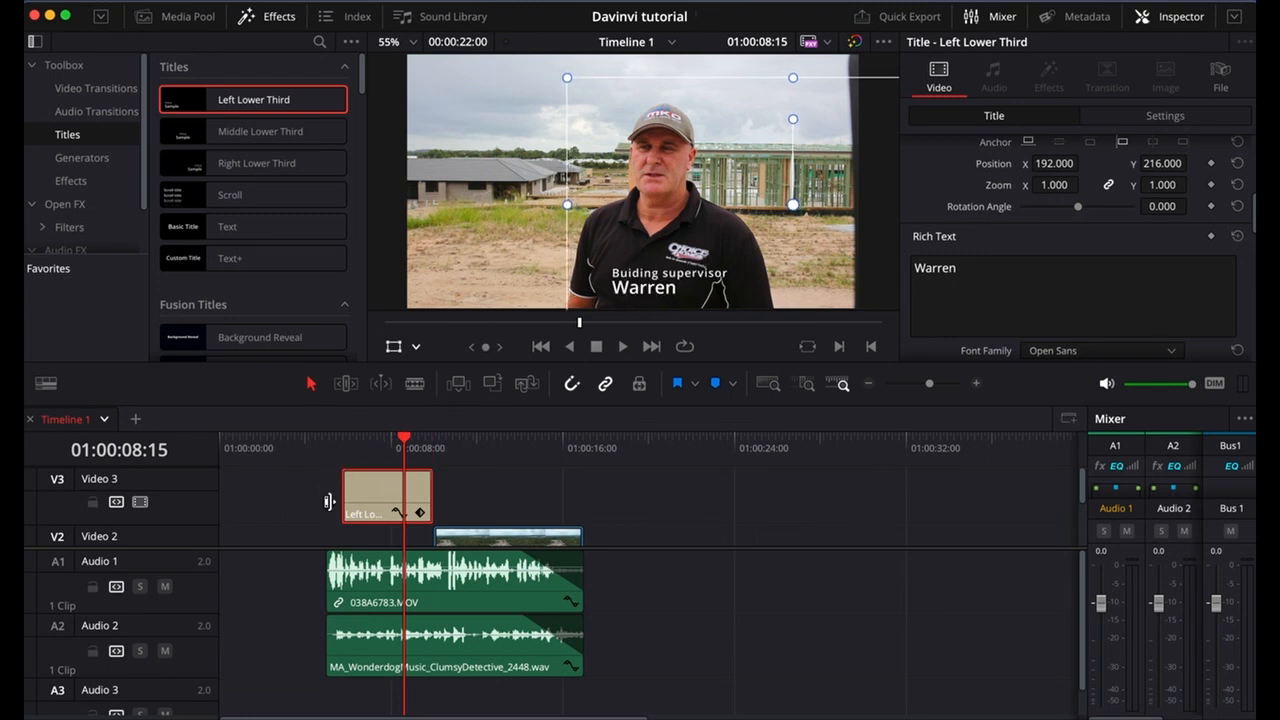
Select DJI_0028.MP4 on Video 2 and shift its picture to about X 339, Y 4 in the frame.
scroll(567, 491, "down", 1)
left_click(496, 524)
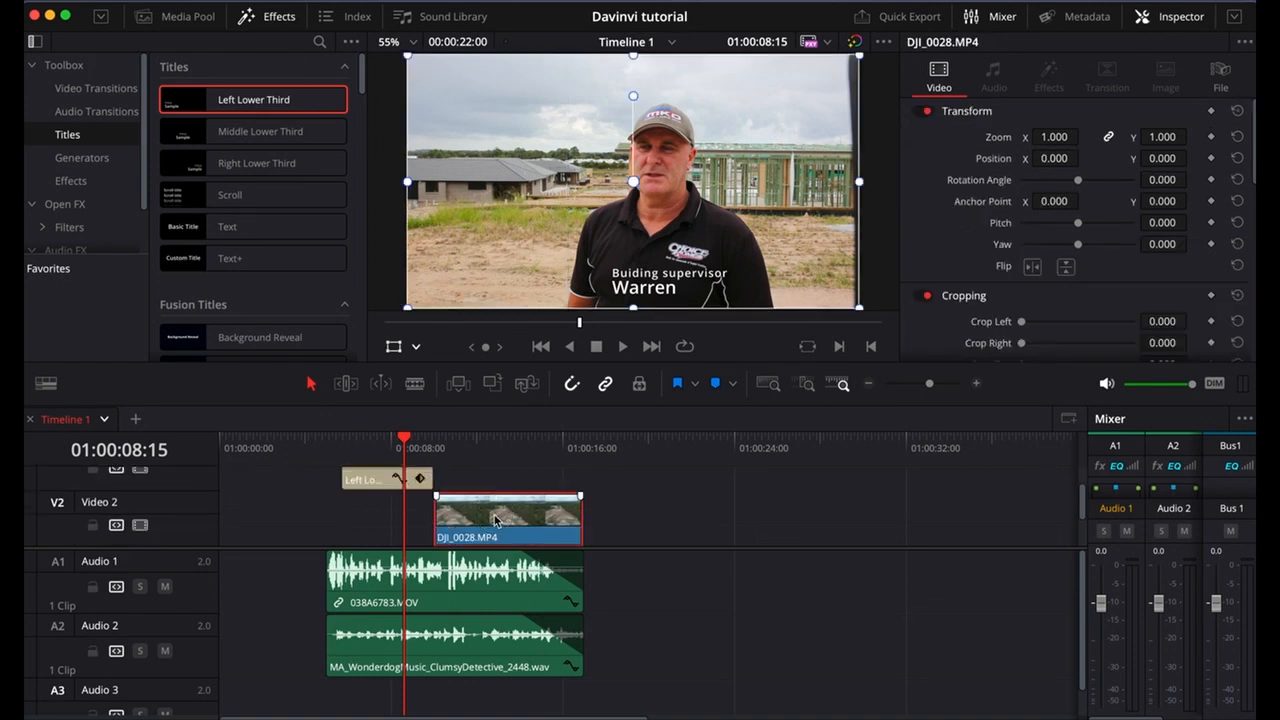
left_click_drag(570, 258, 645, 236)
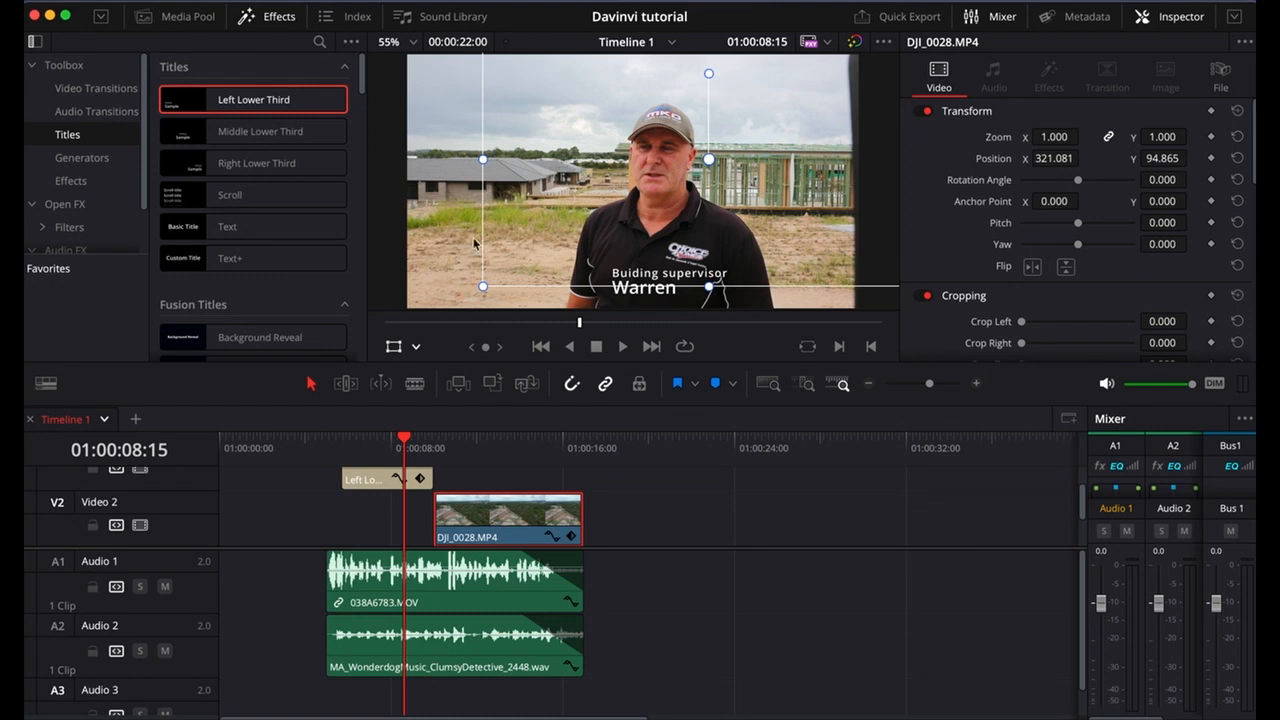
left_click_drag(490, 248, 494, 269)
double_click(505, 525)
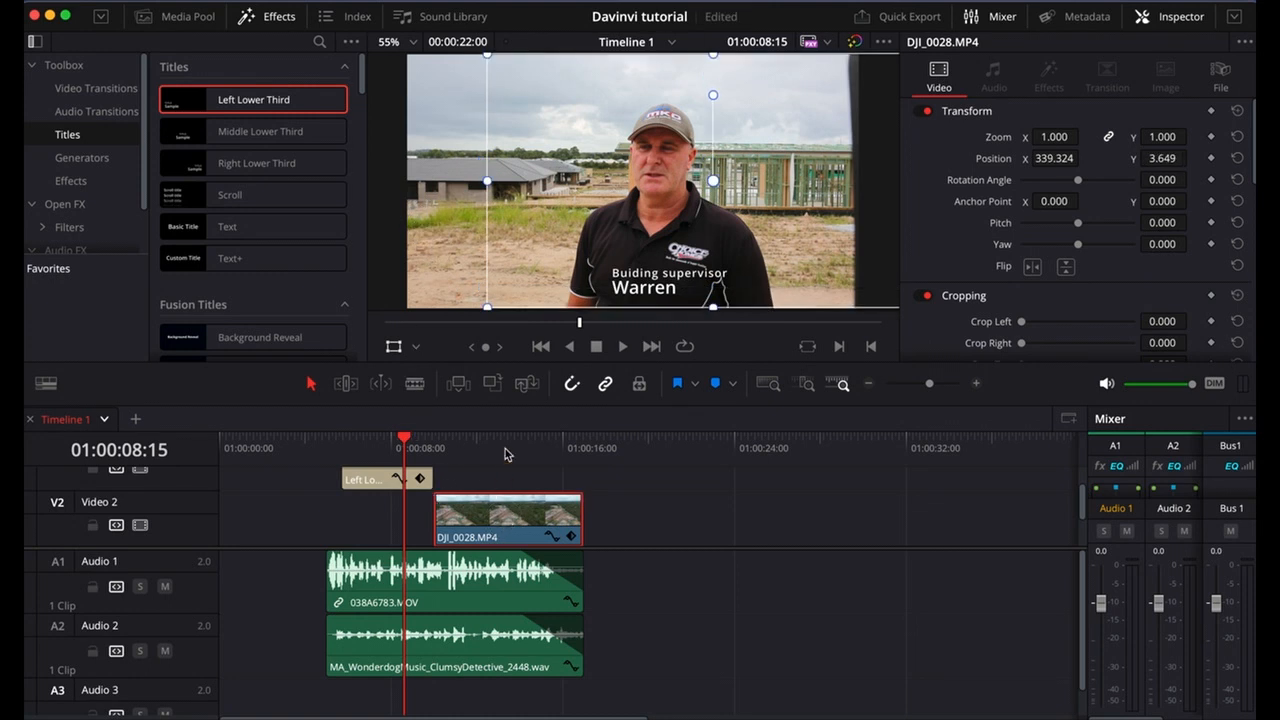
Place the playhead at 01:00:12:03 and reposition DJI_0028.MP4 to nearly fill the frame, at about X 3.6, Y -7.3.
left_click(480, 452)
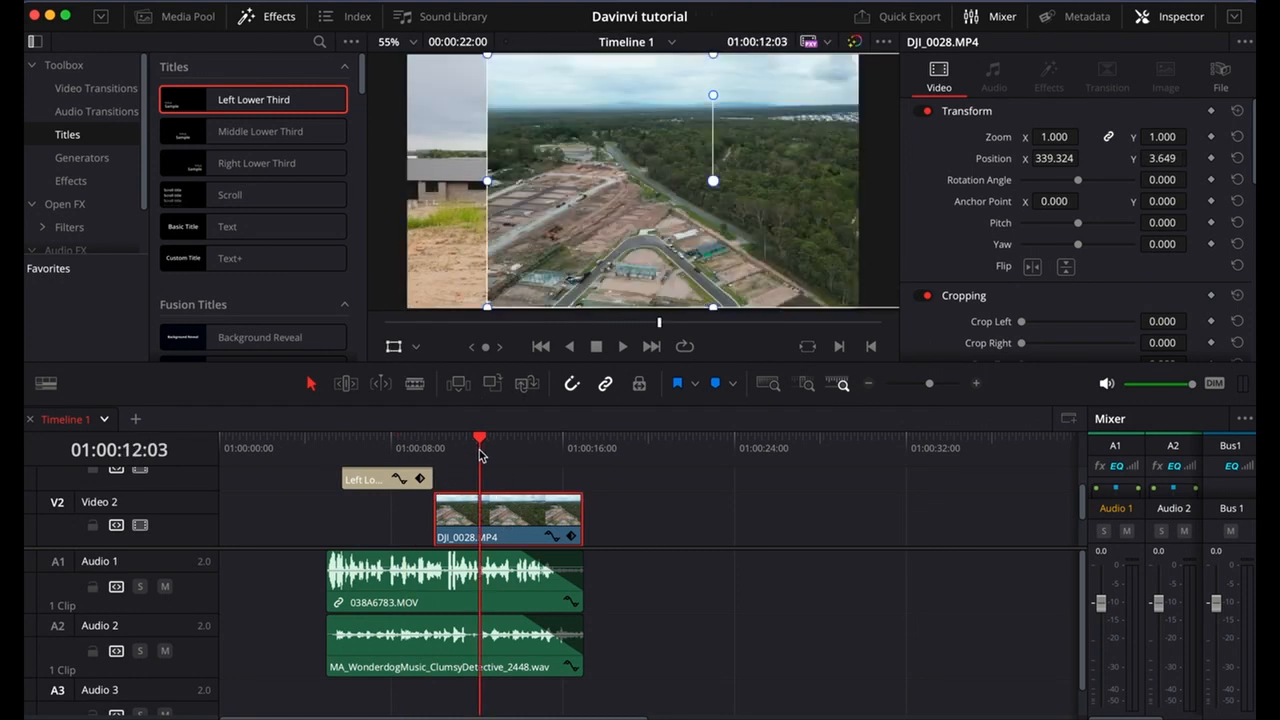
left_click_drag(580, 316, 510, 313)
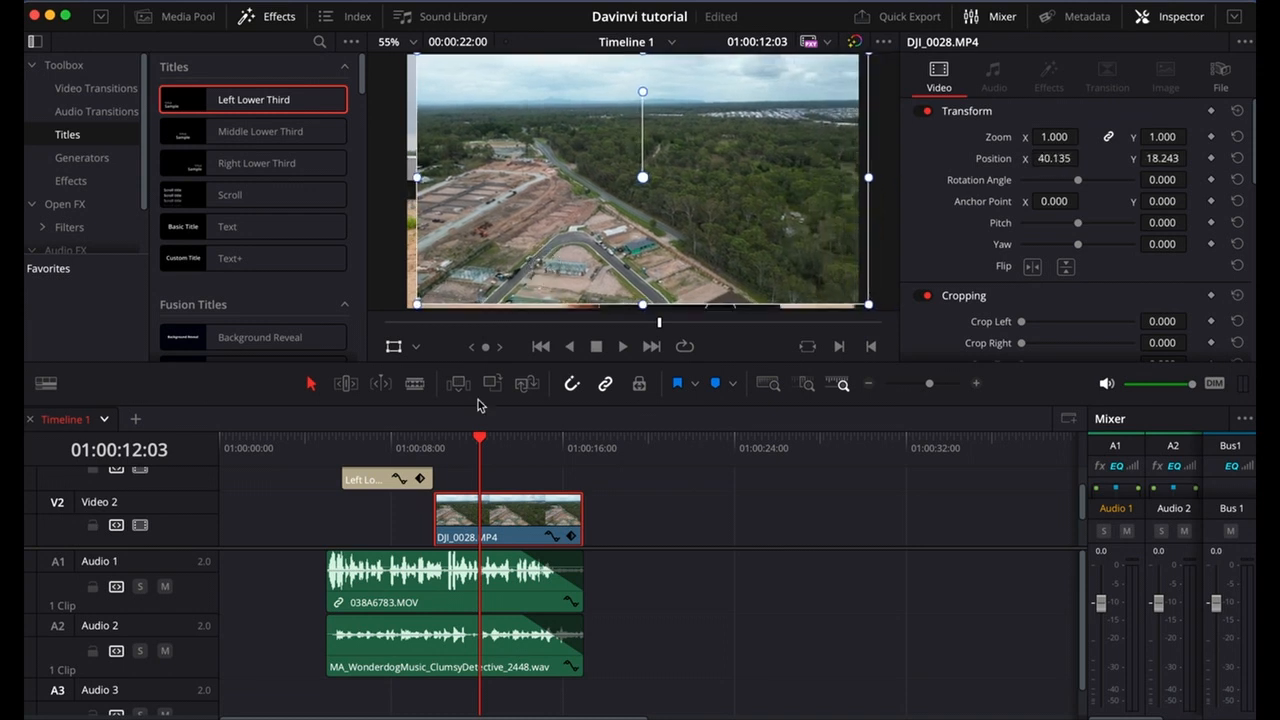
scroll(503, 520, "down", 1)
scroll(503, 519, "down", 1)
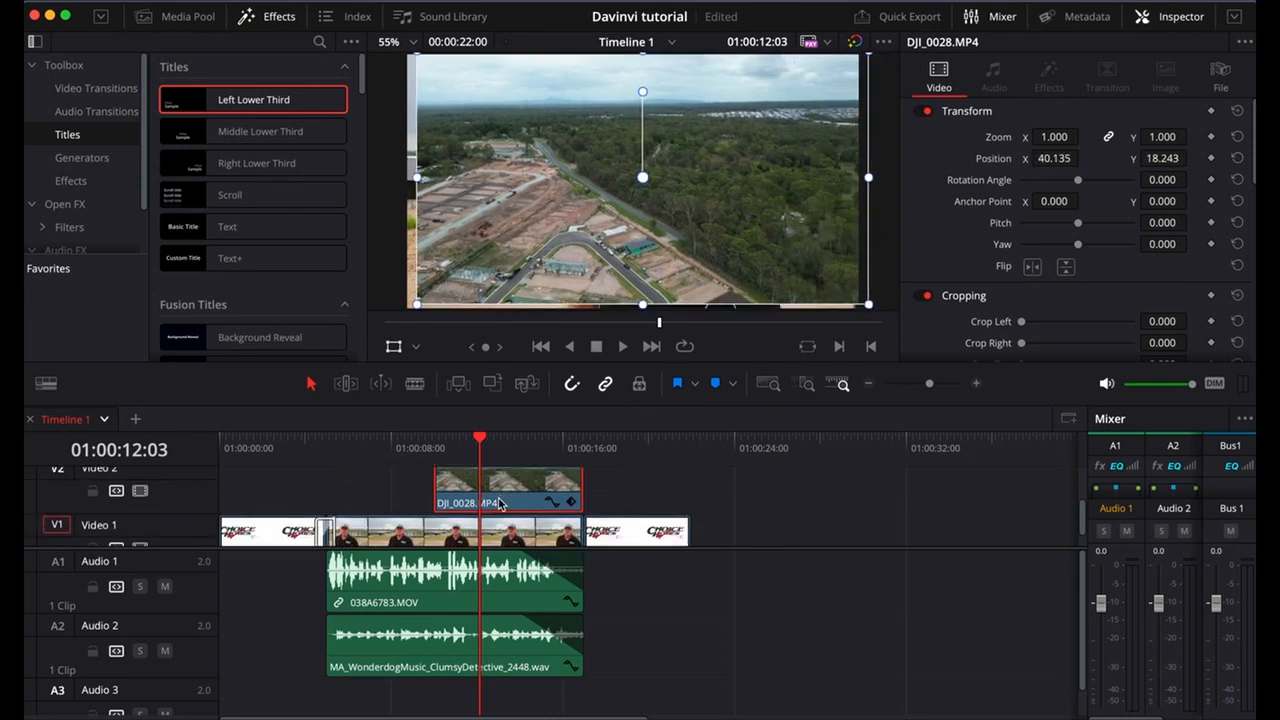
left_click_drag(543, 253, 534, 258)
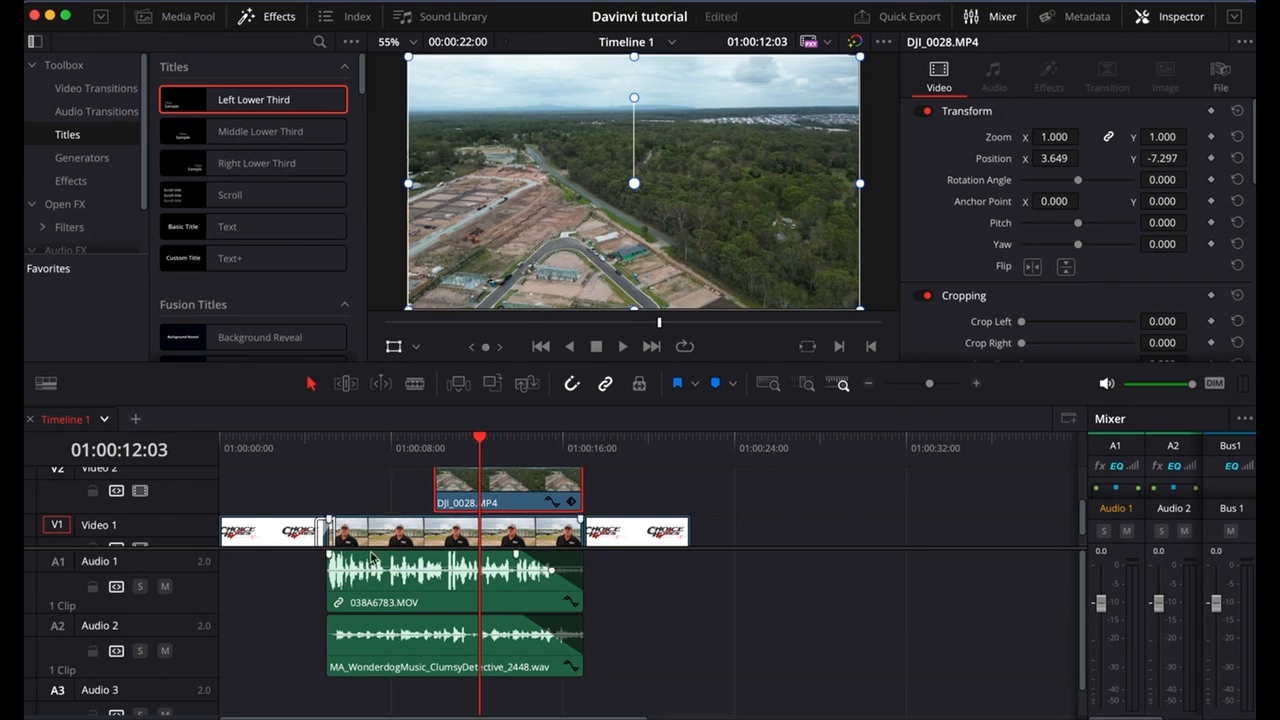
Enlarge the video track area of the timeline and select 038A6783.MOV on Video 1.
left_click_drag(301, 545, 298, 588)
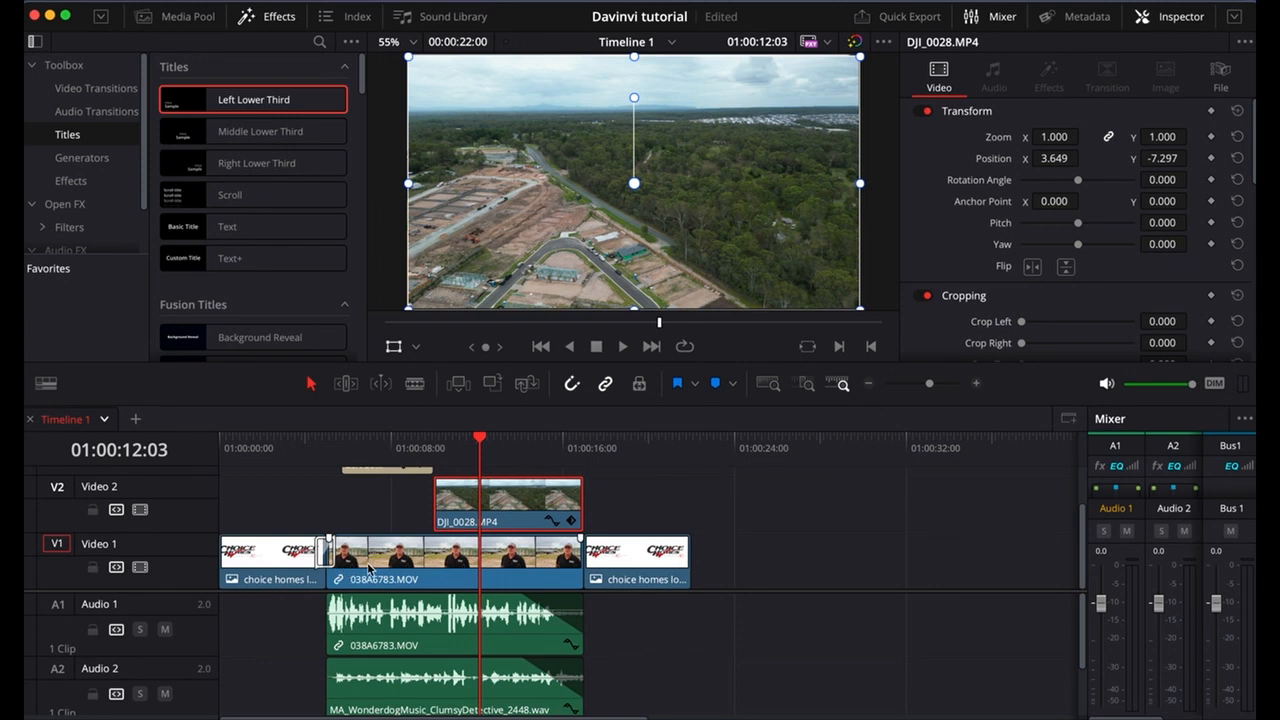
left_click(373, 568)
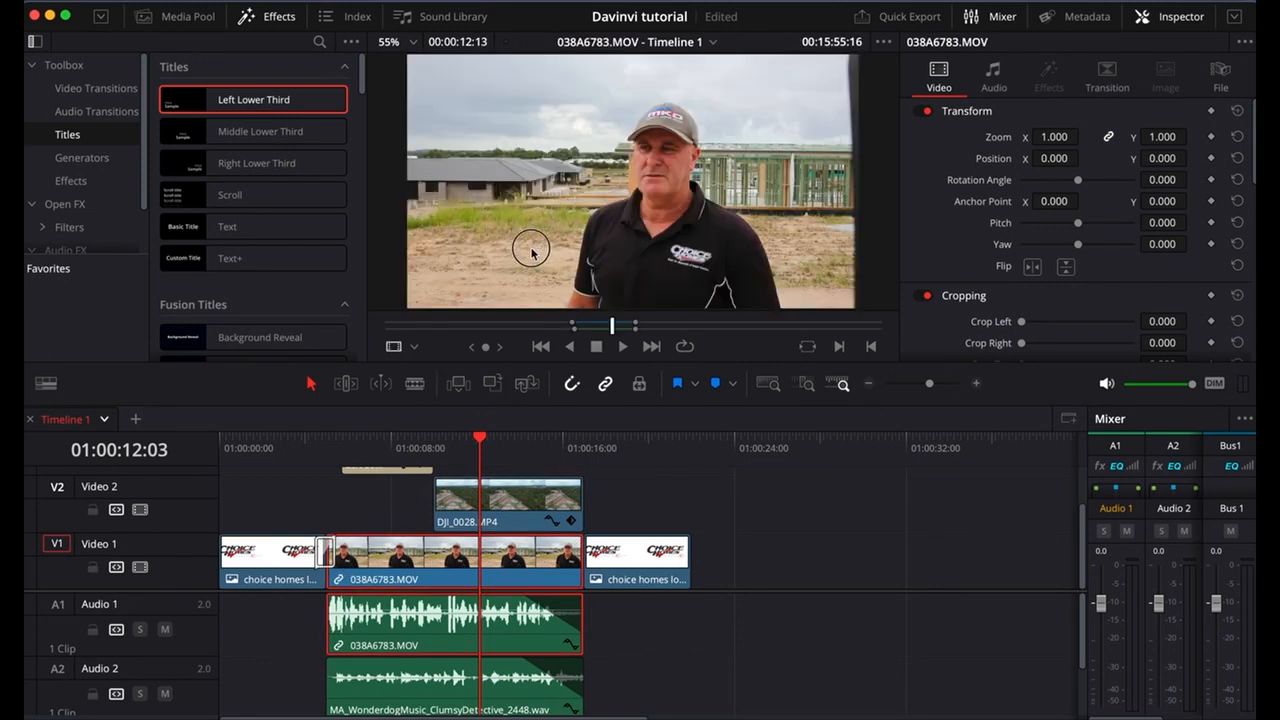
left_click(438, 563)
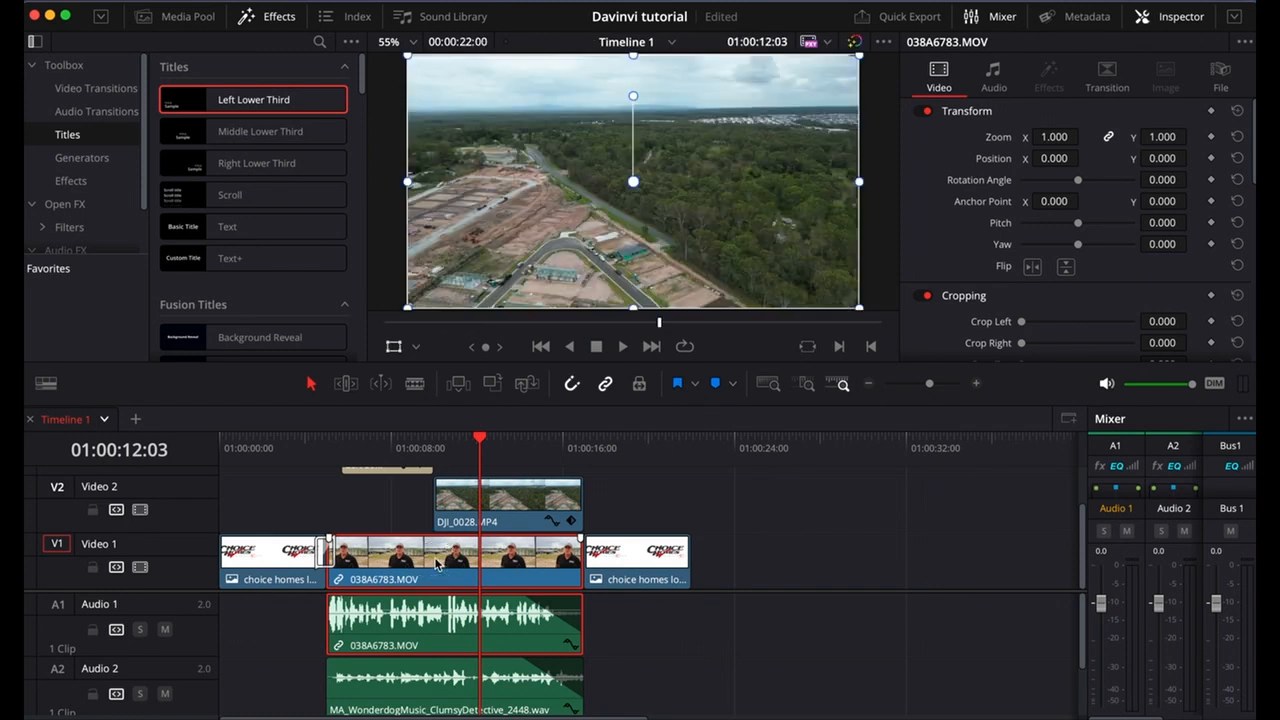
Place the playhead at 01:00:07:24 and move the Left Lower Third title to the lower-left part of the picture, beside the man.
left_click_drag(457, 438, 434, 444)
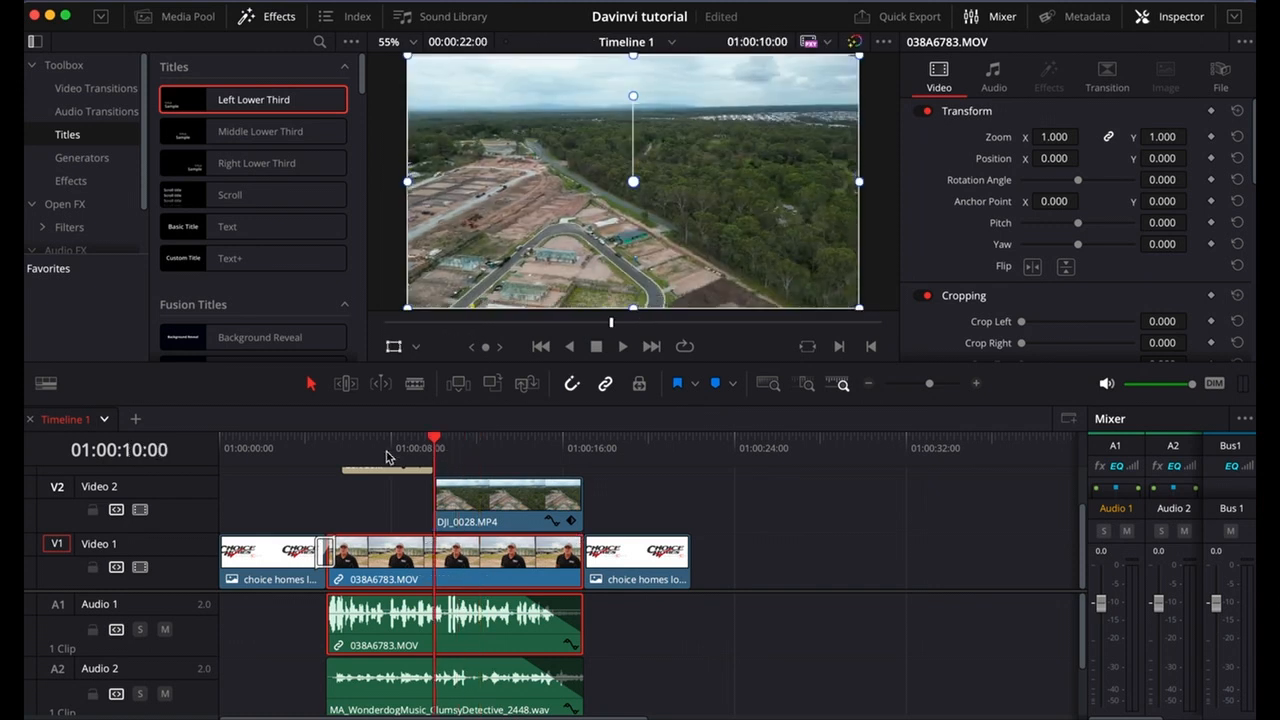
left_click(388, 457)
scroll(322, 486, "up", 1)
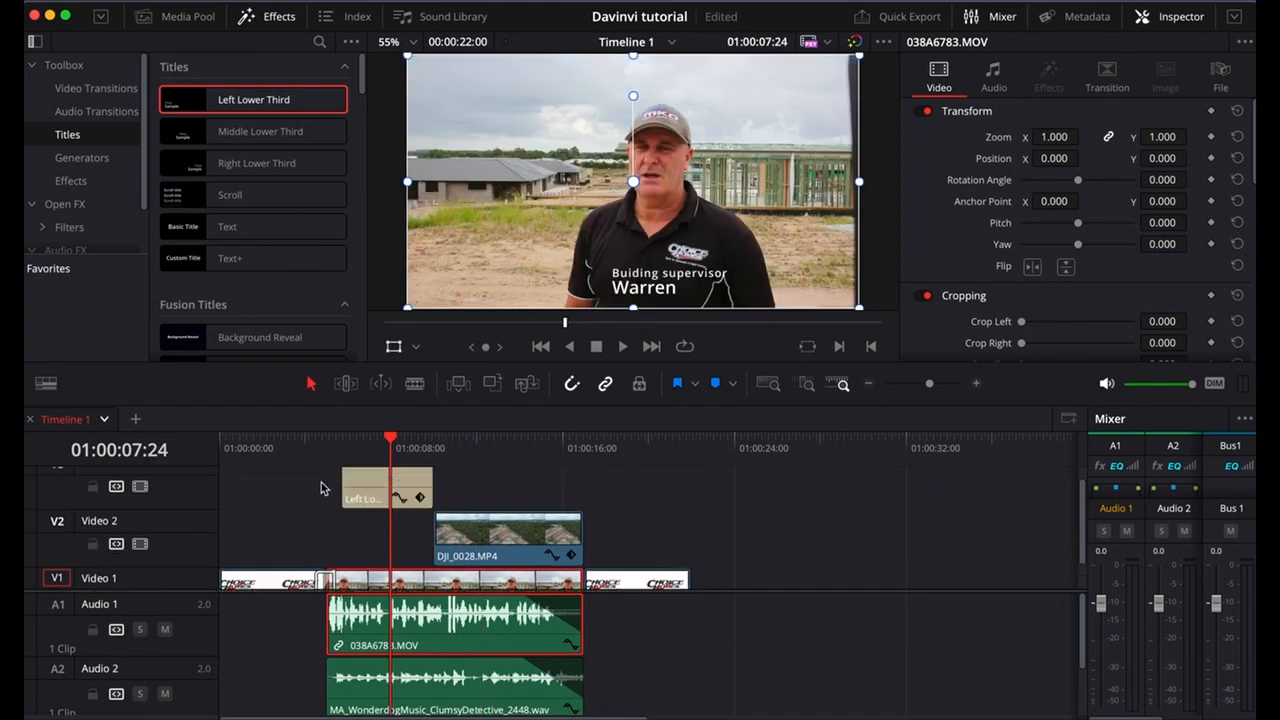
left_click(384, 518)
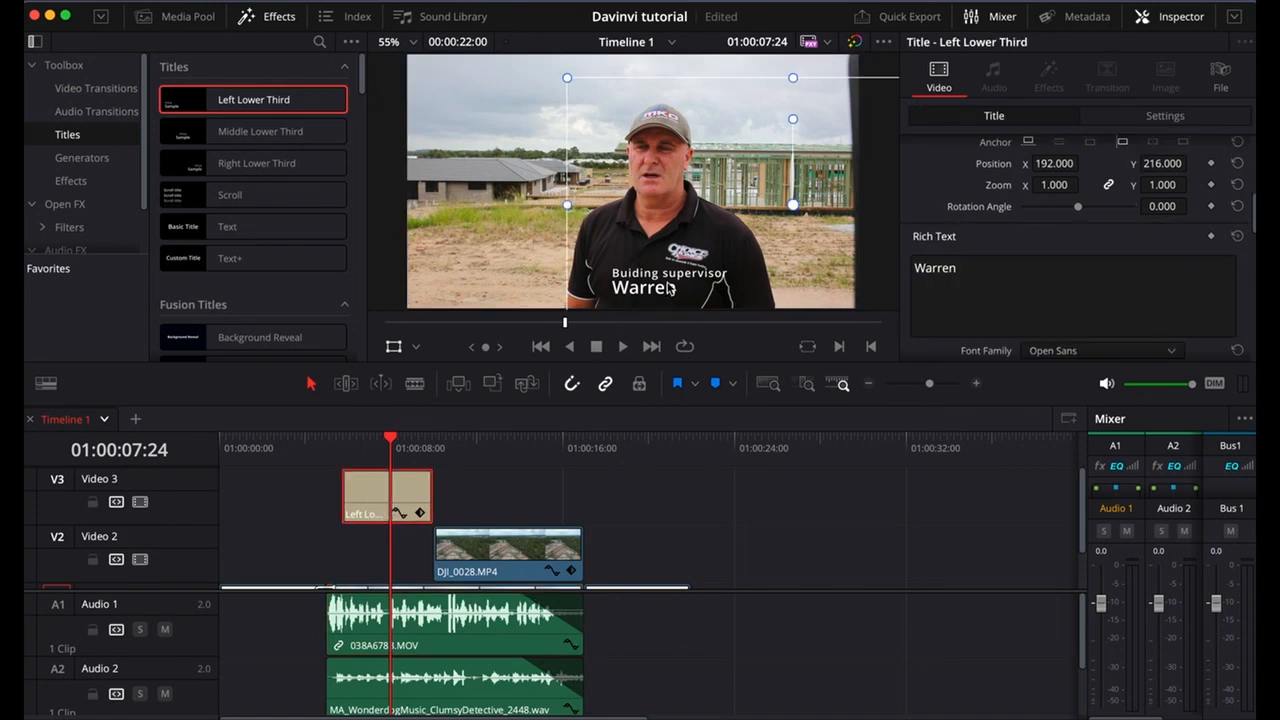
left_click_drag(670, 287, 500, 282)
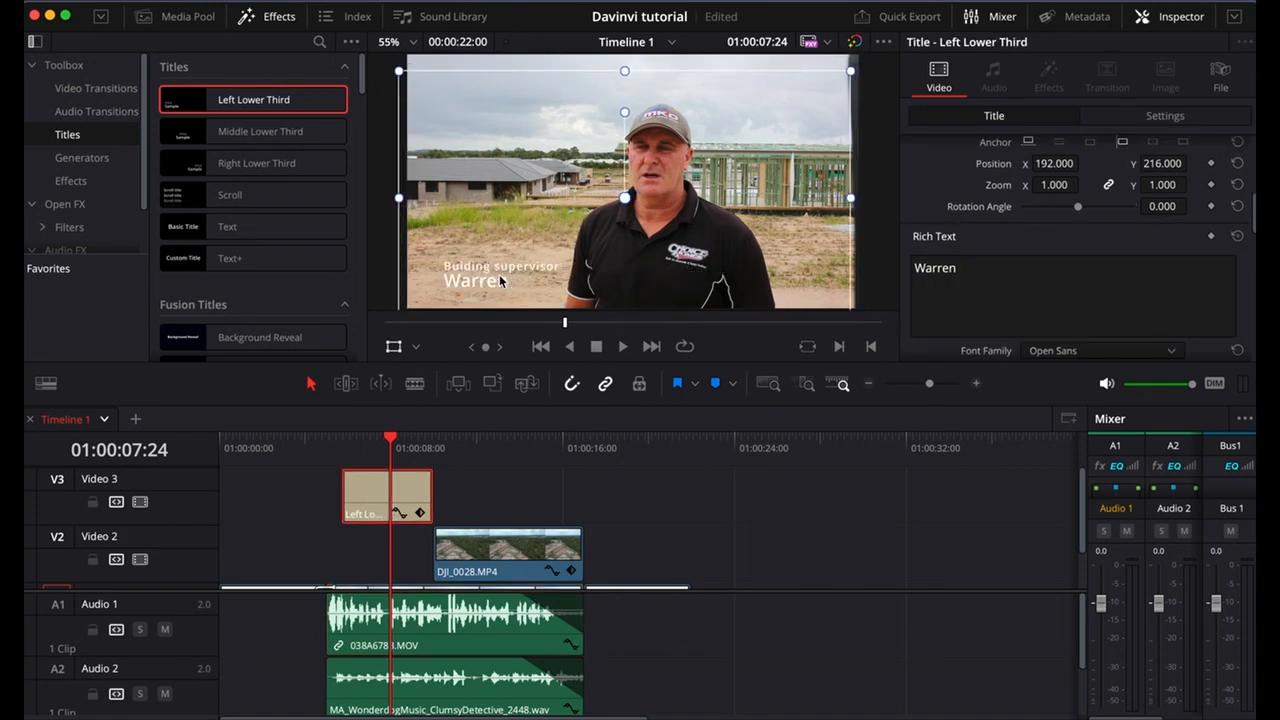
Set the "Buiding supervisor" line's font size to 167 and its colour to red.
scroll(1015, 235, "down", 5)
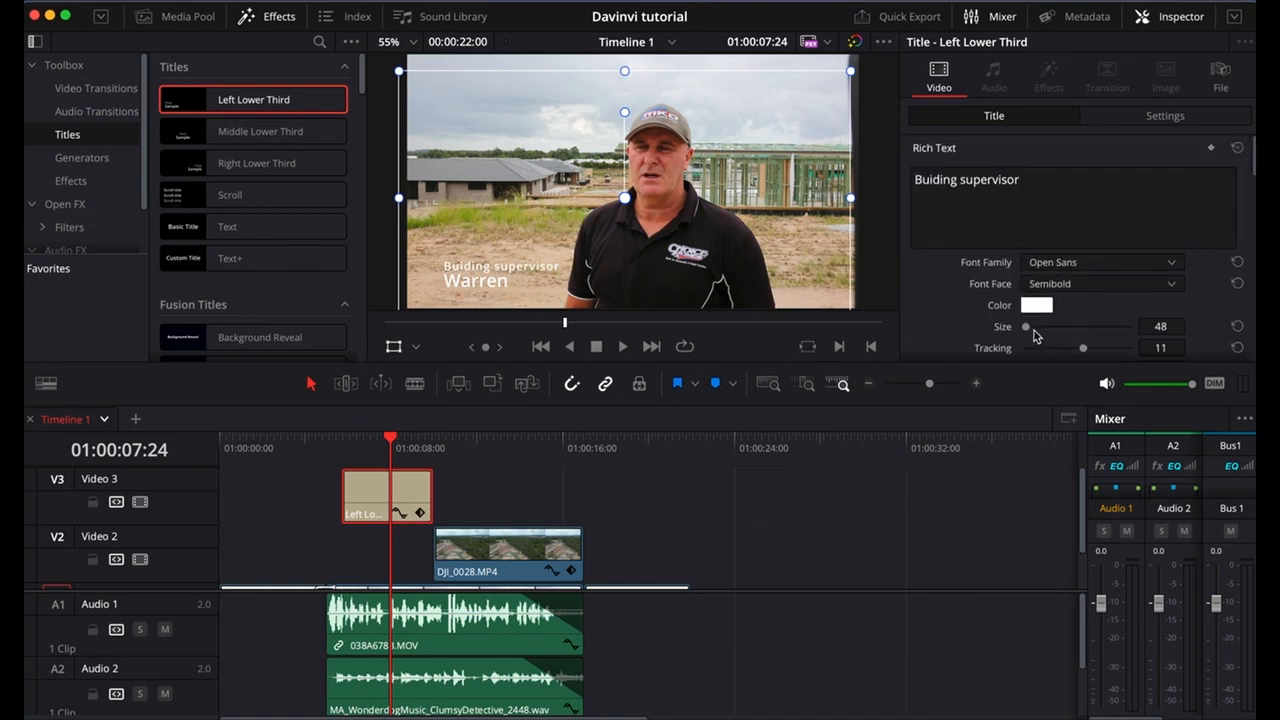
left_click_drag(1028, 329, 1029, 330)
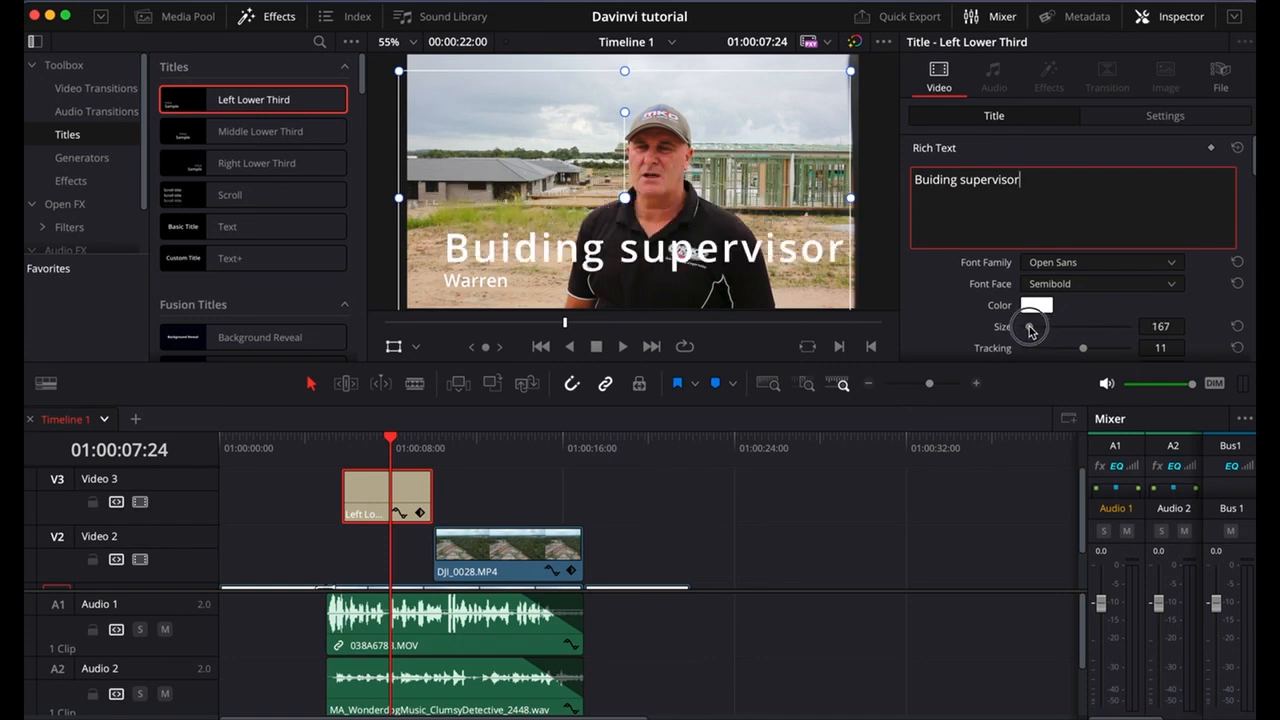
left_click(1036, 305)
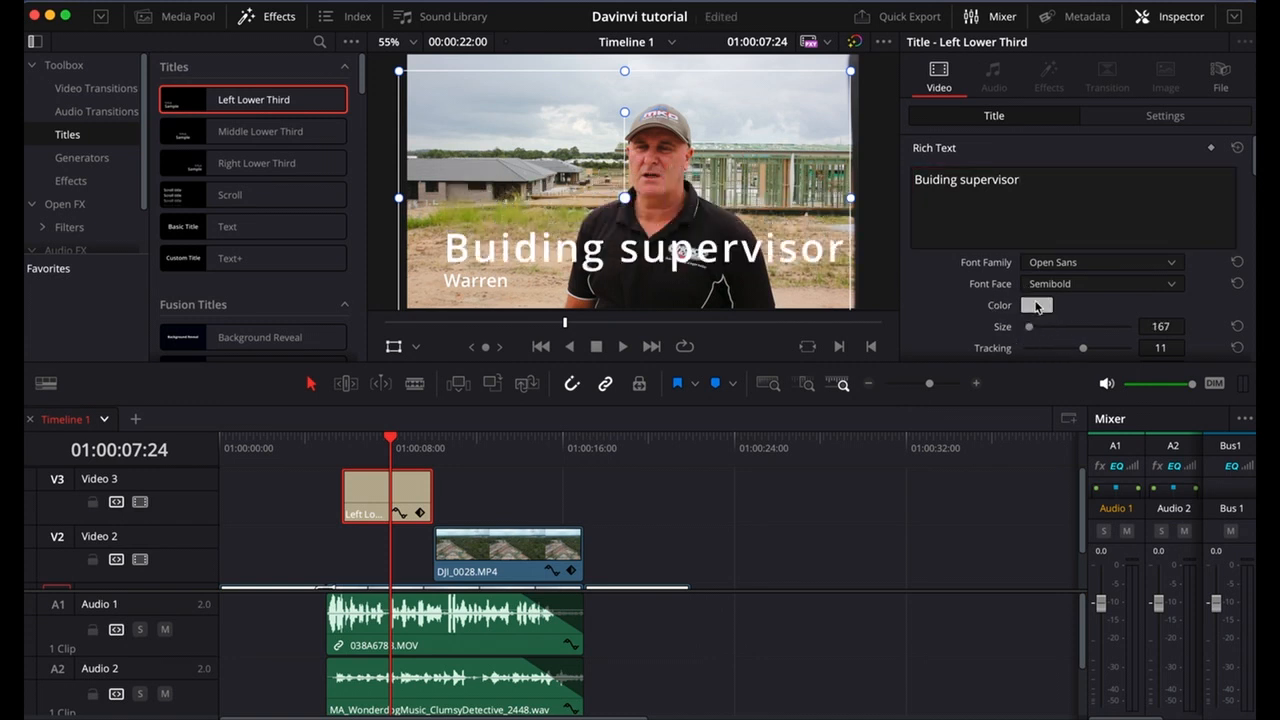
left_click(170, 576)
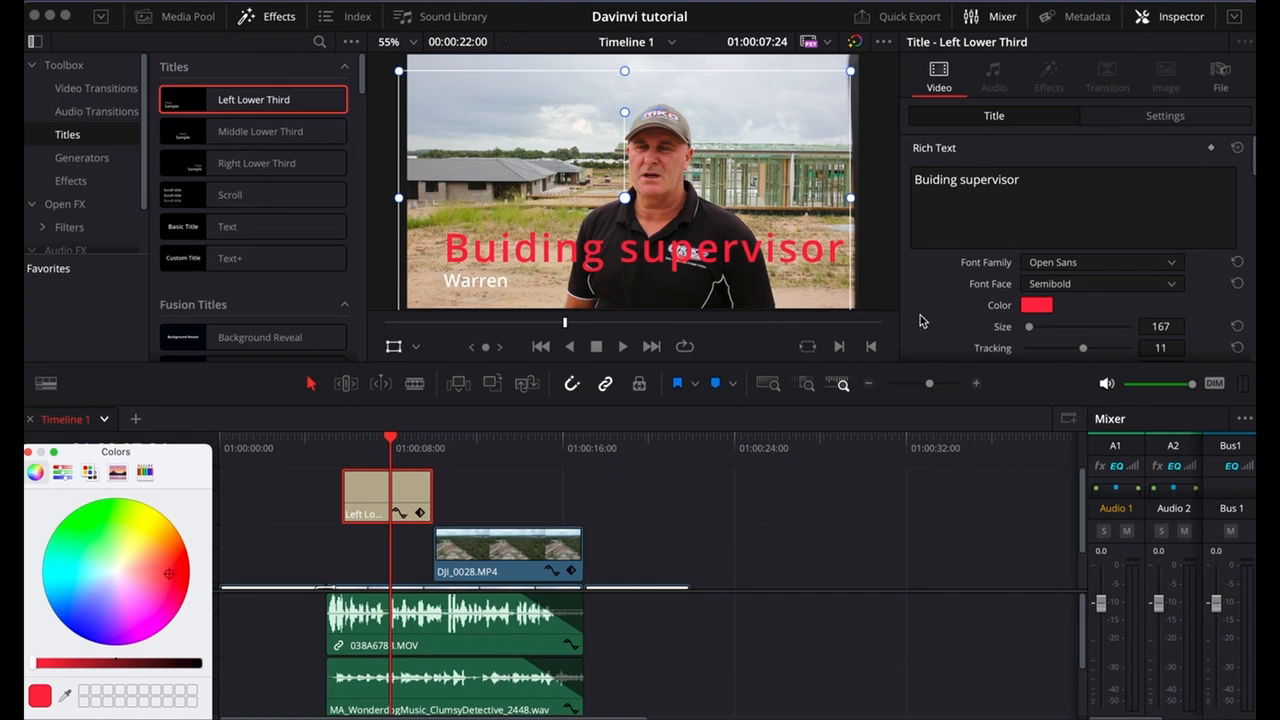
Set the "Buiding supervisor" line's colour to white and its font size to 68.
left_click(1030, 328)
left_click(30, 452)
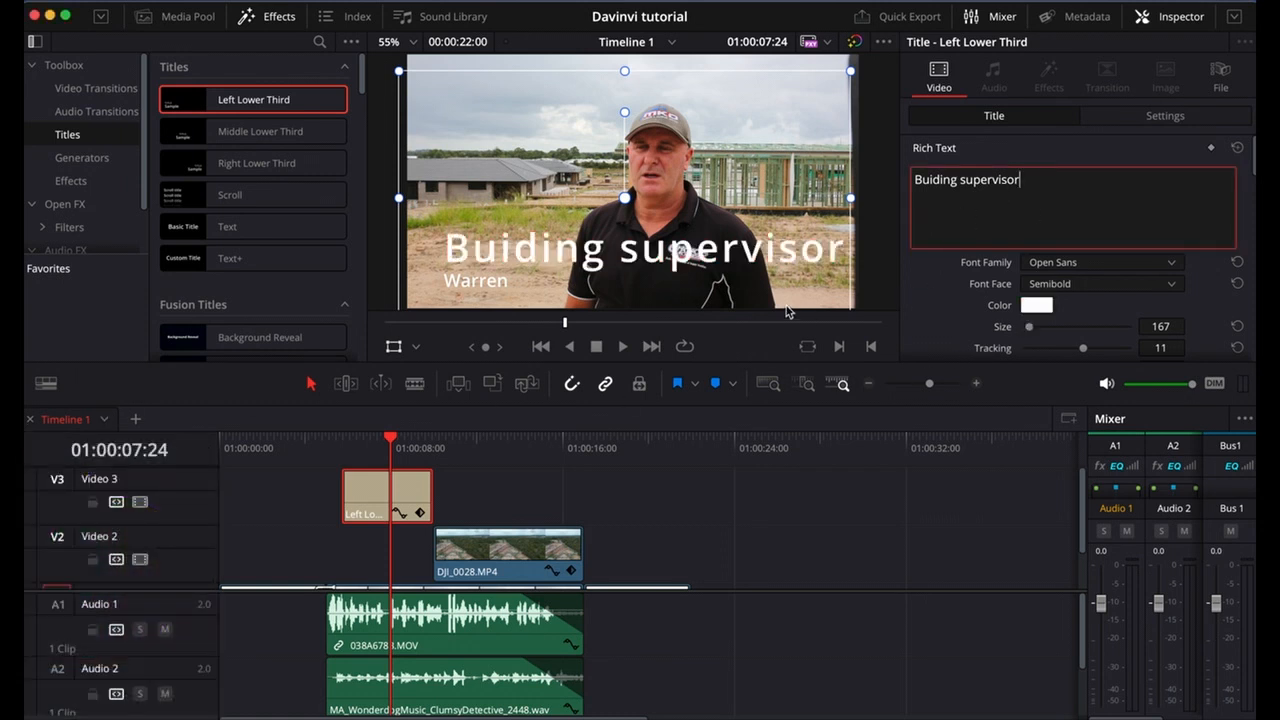
scroll(968, 296, "down", 1)
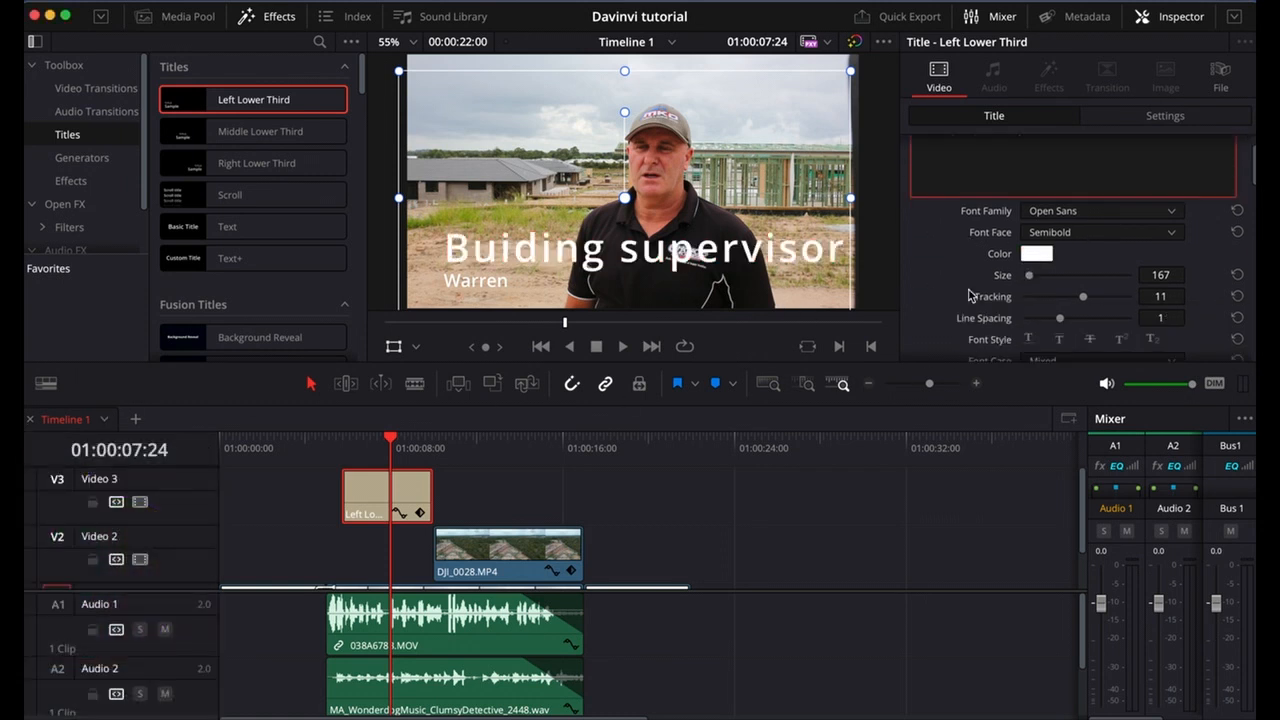
left_click(1028, 277)
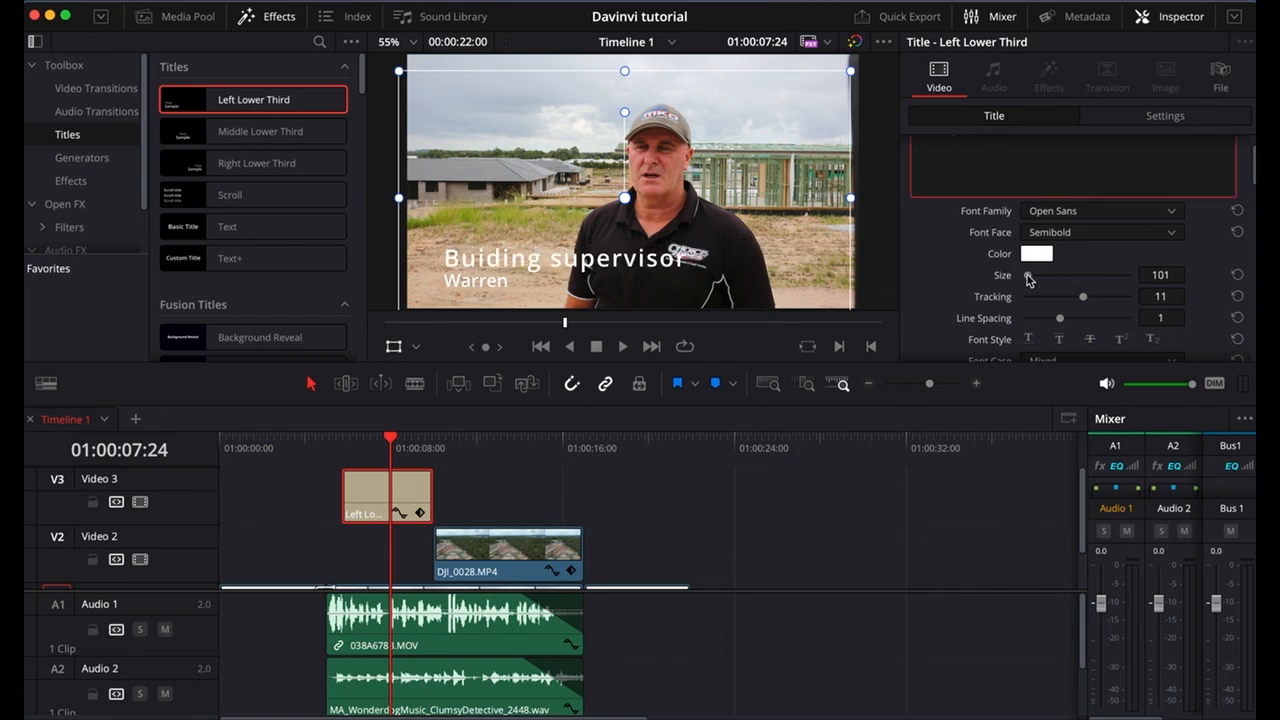
left_click_drag(1028, 277, 1024, 277)
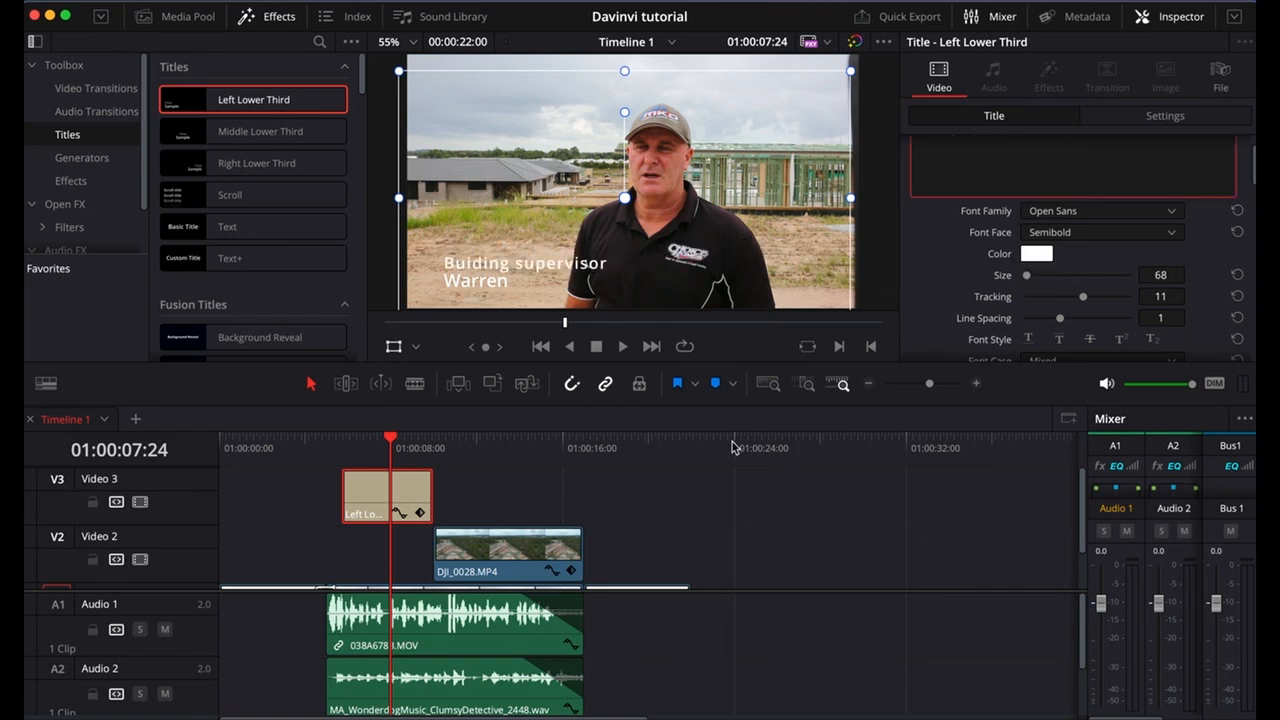
Play the timeline from its start and stop the playhead on the opening logo at 01:00:02:22.
left_click(540, 461)
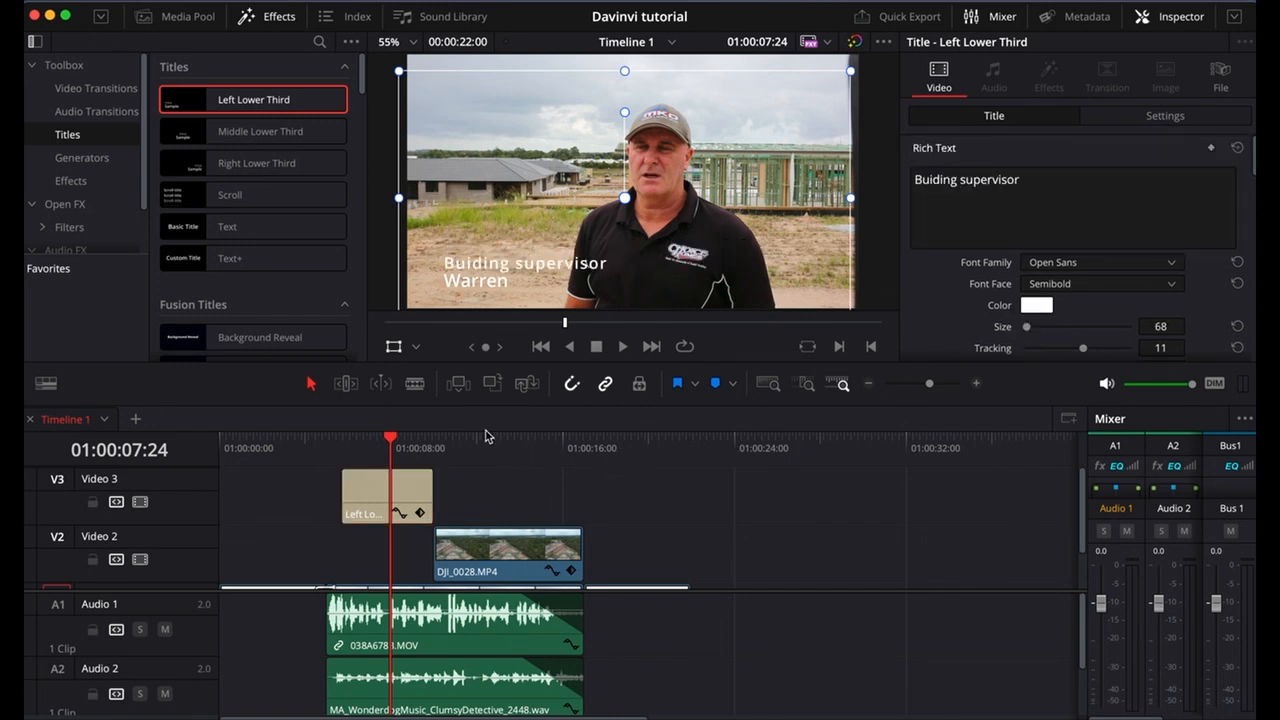
left_click(434, 442)
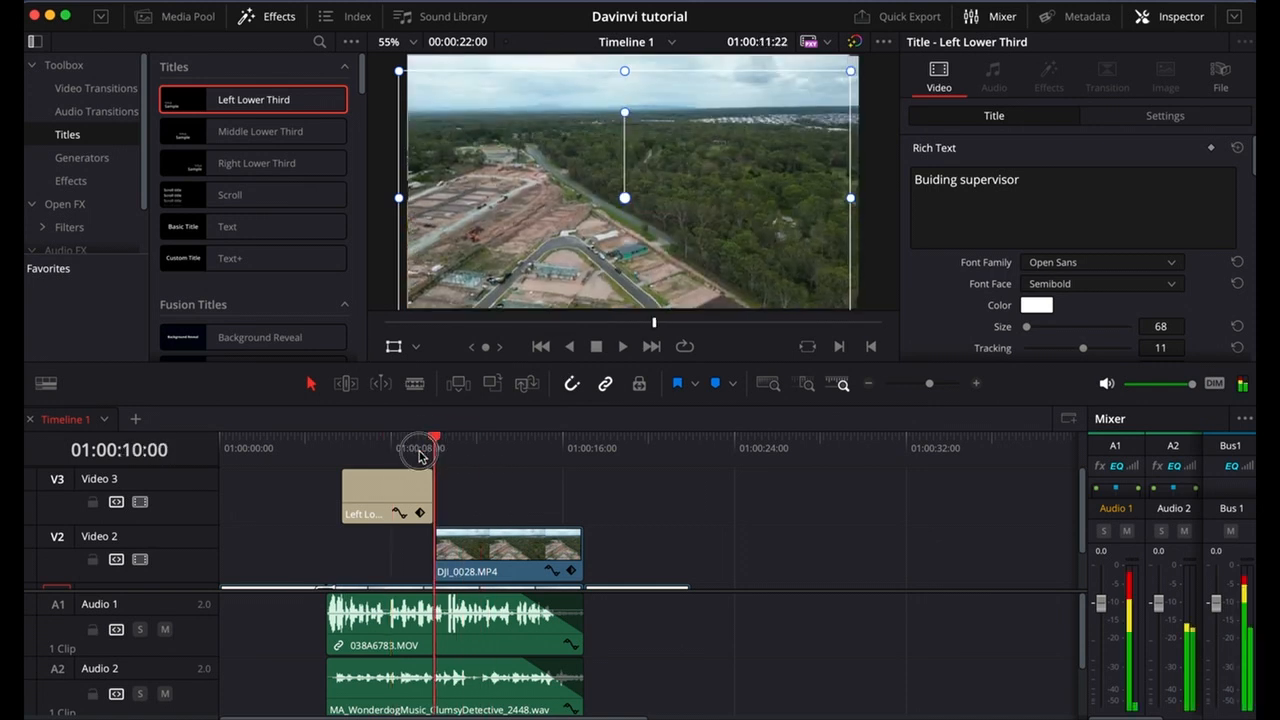
left_click_drag(430, 445, 220, 440)
scroll(265, 497, "down", 1)
scroll(265, 497, "down", 1)
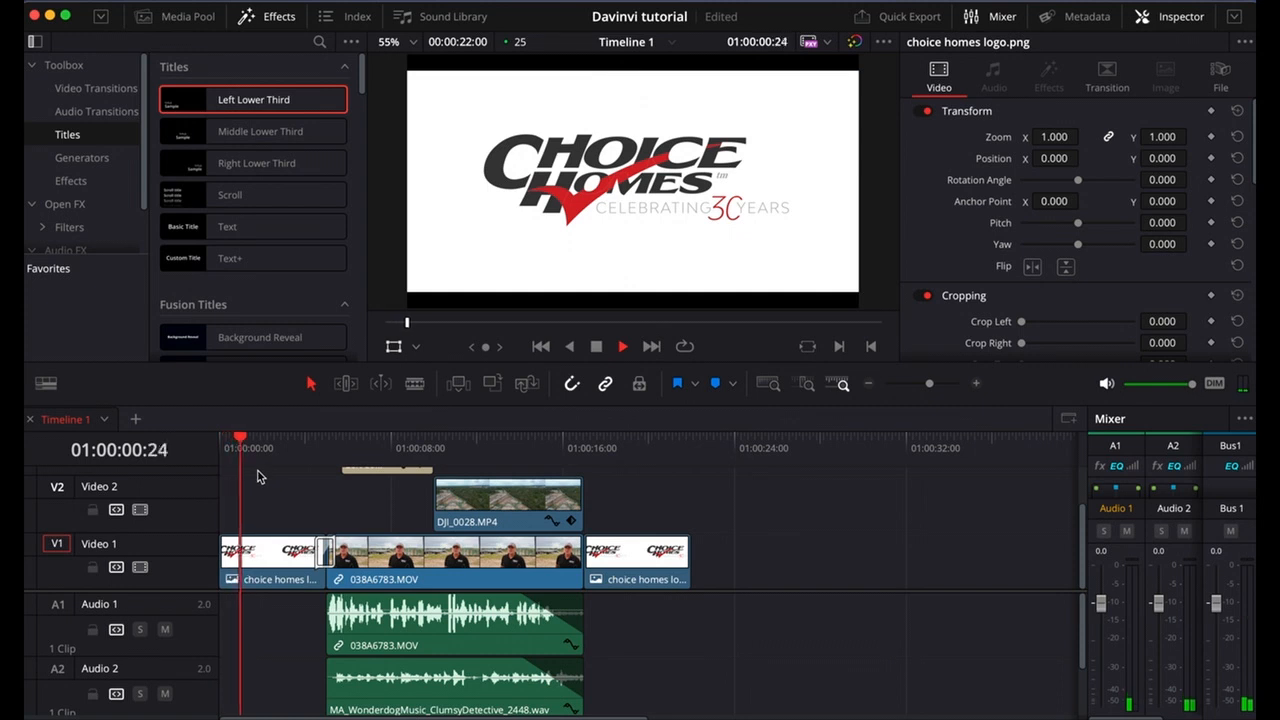
key("space")
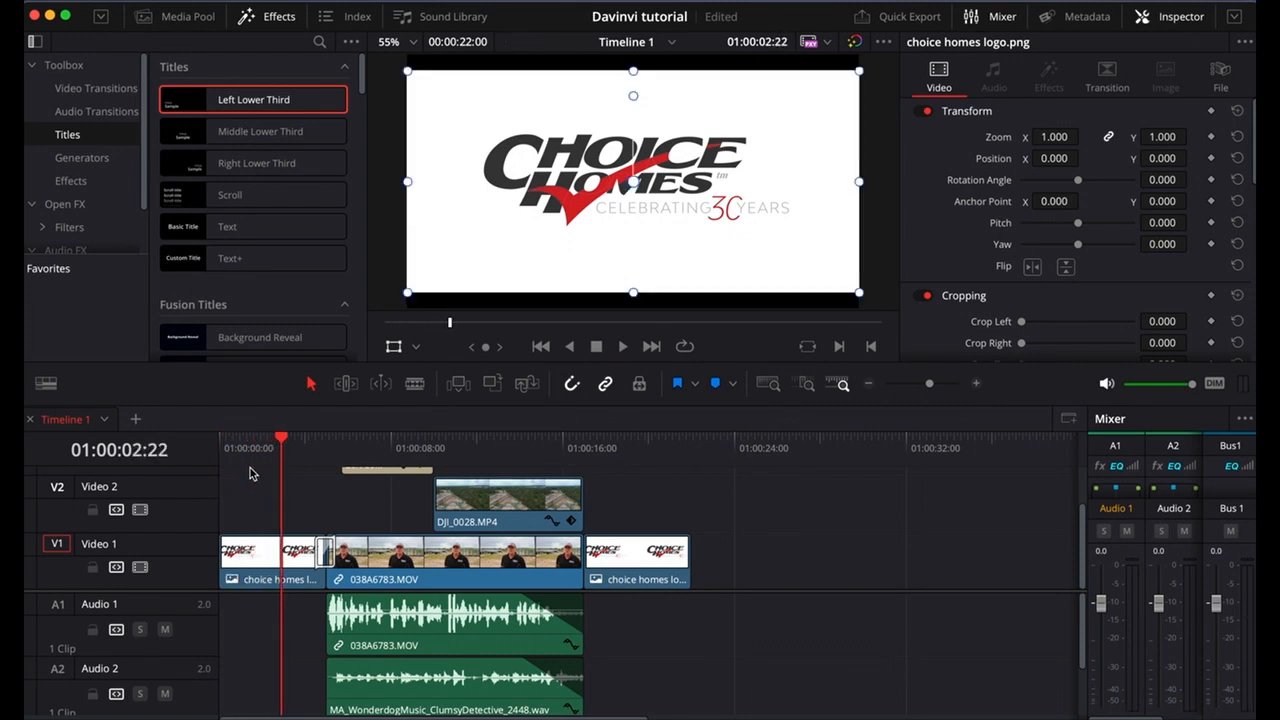
Trim the start of the opening logo clip to the playhead and ripple-delete the gap before it.
left_click(229, 548)
left_click_drag(229, 548, 266, 566)
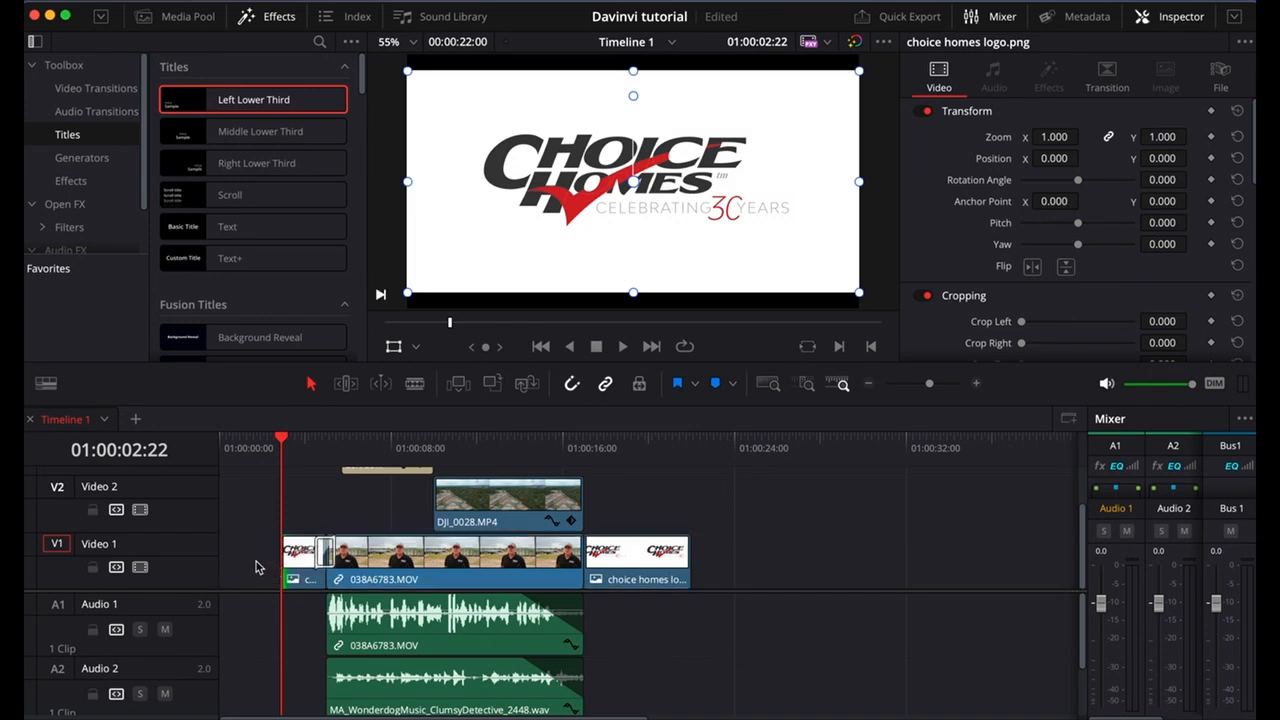
left_click(254, 567)
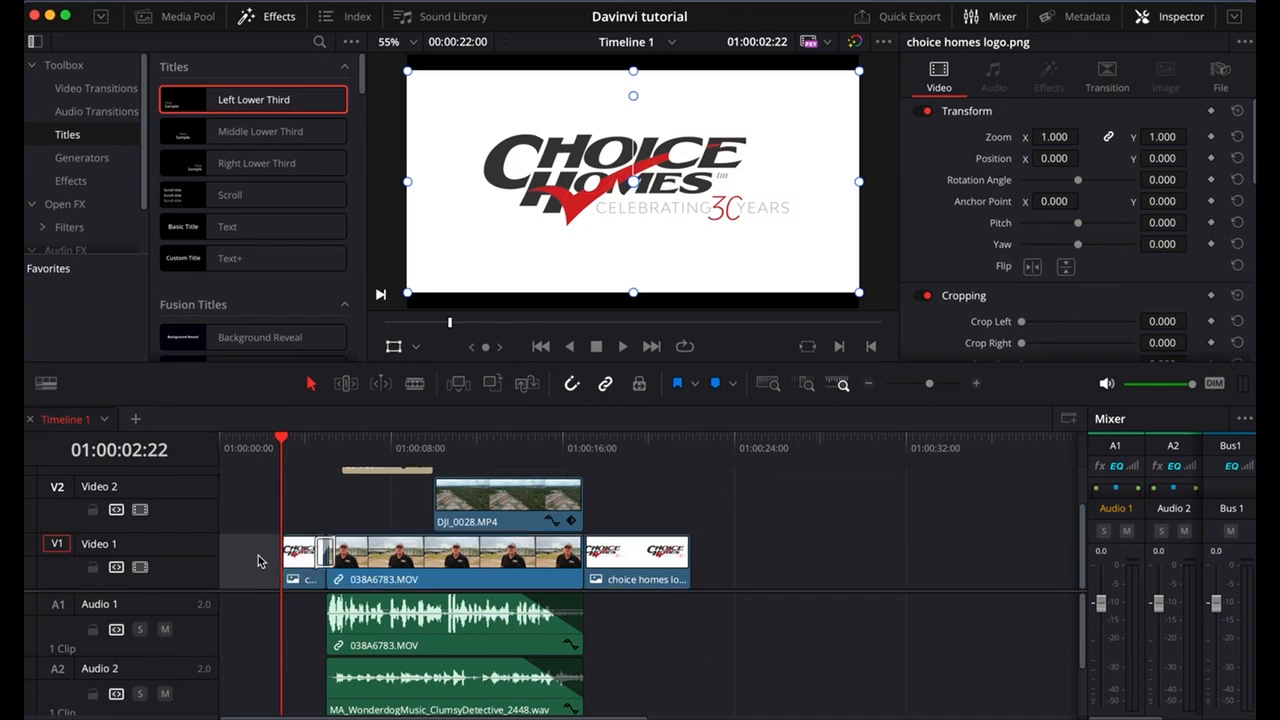
key("BackSpace")
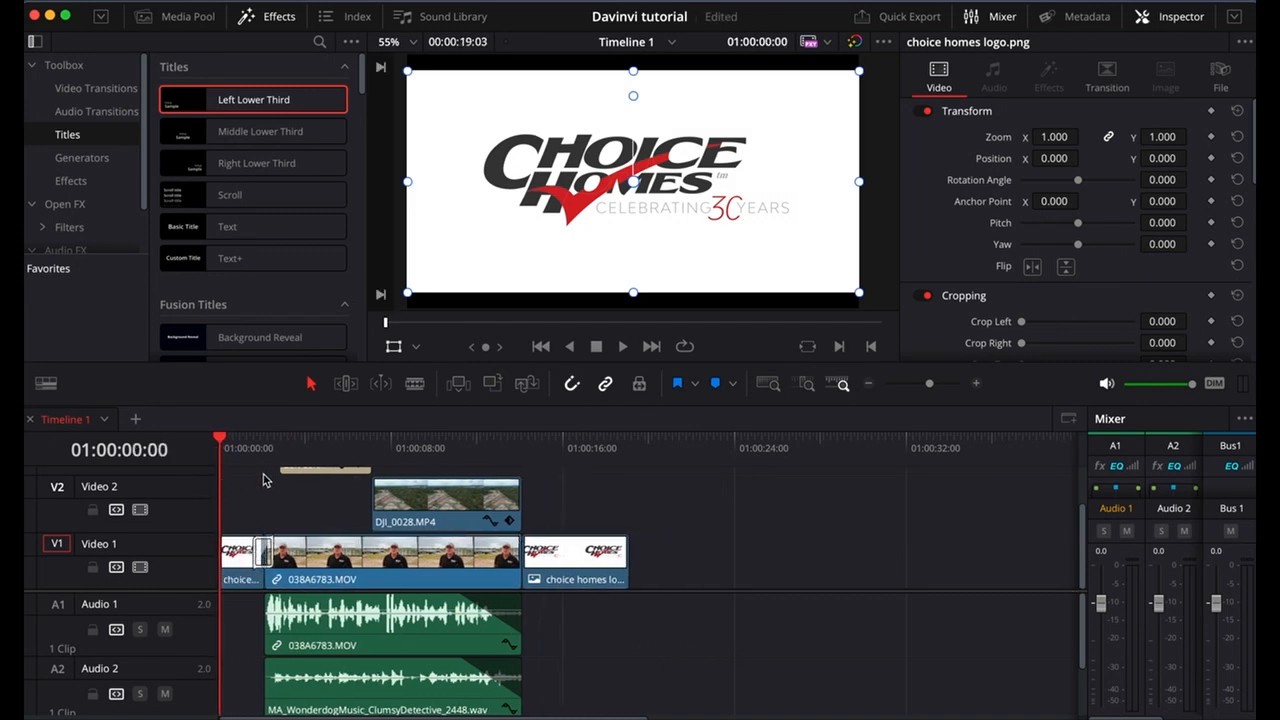
Play the shortened edit from its start through to the closing logo, stopping at 01:00:16:16.
key("space")
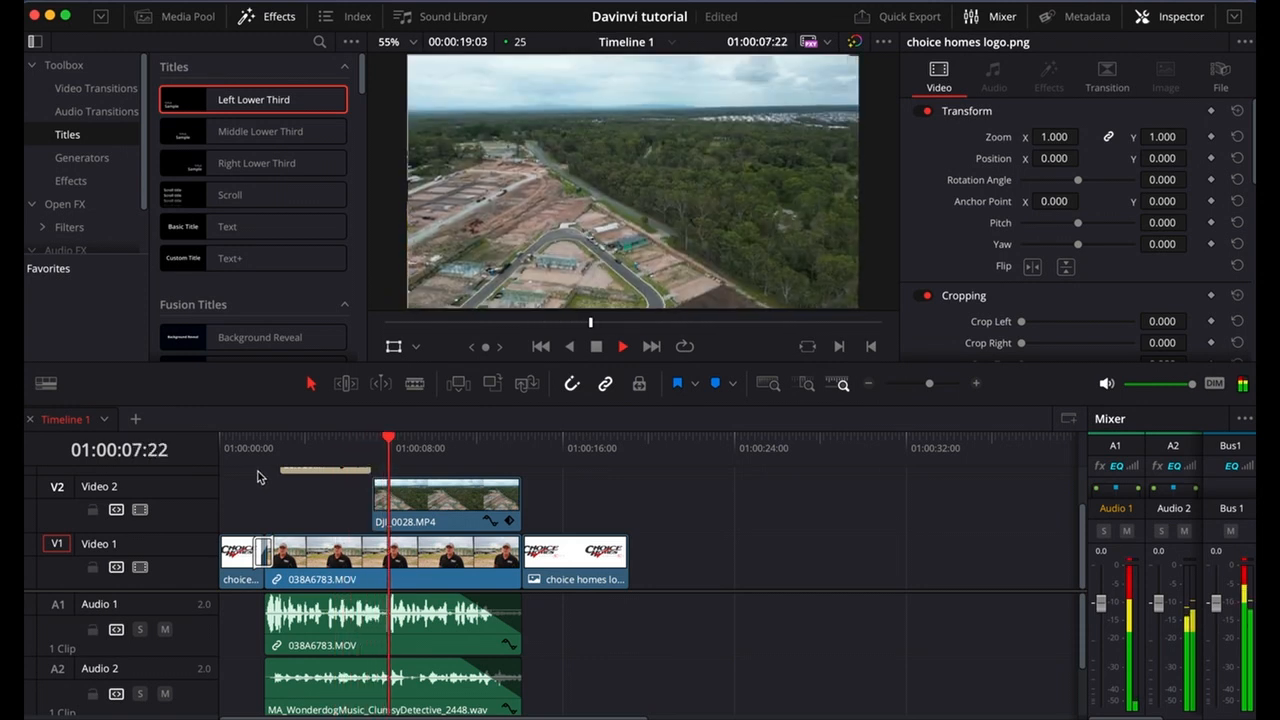
key("space")
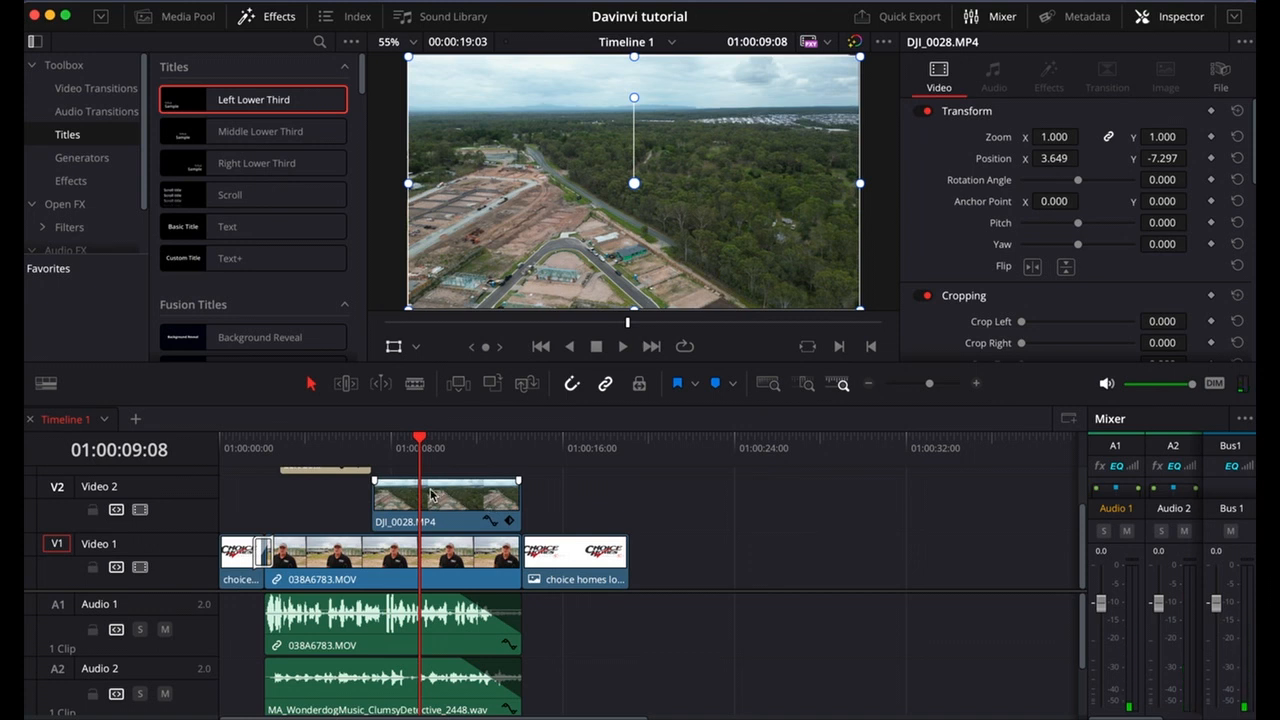
key("space")
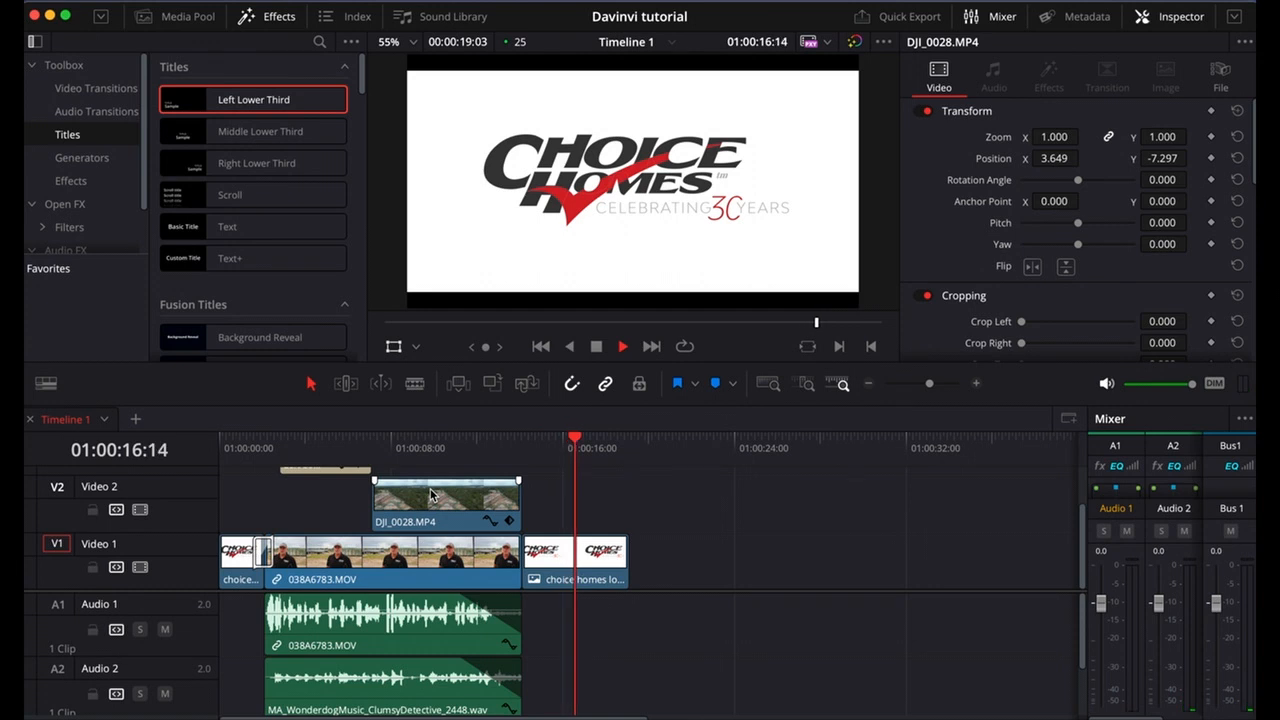
key("space")
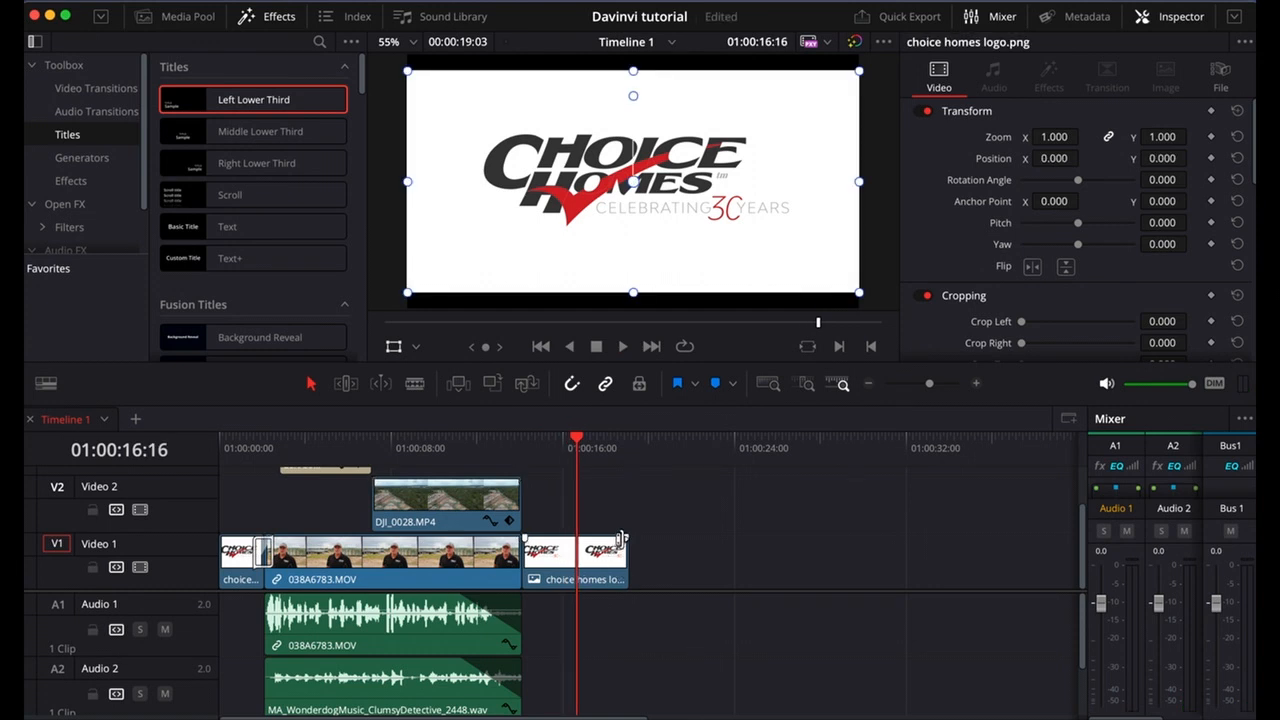
Add a fade-out about 2.5 seconds long to the end of the closing logo clip on Video 1 and play it.
left_click_drag(626, 538, 572, 538)
key("space")
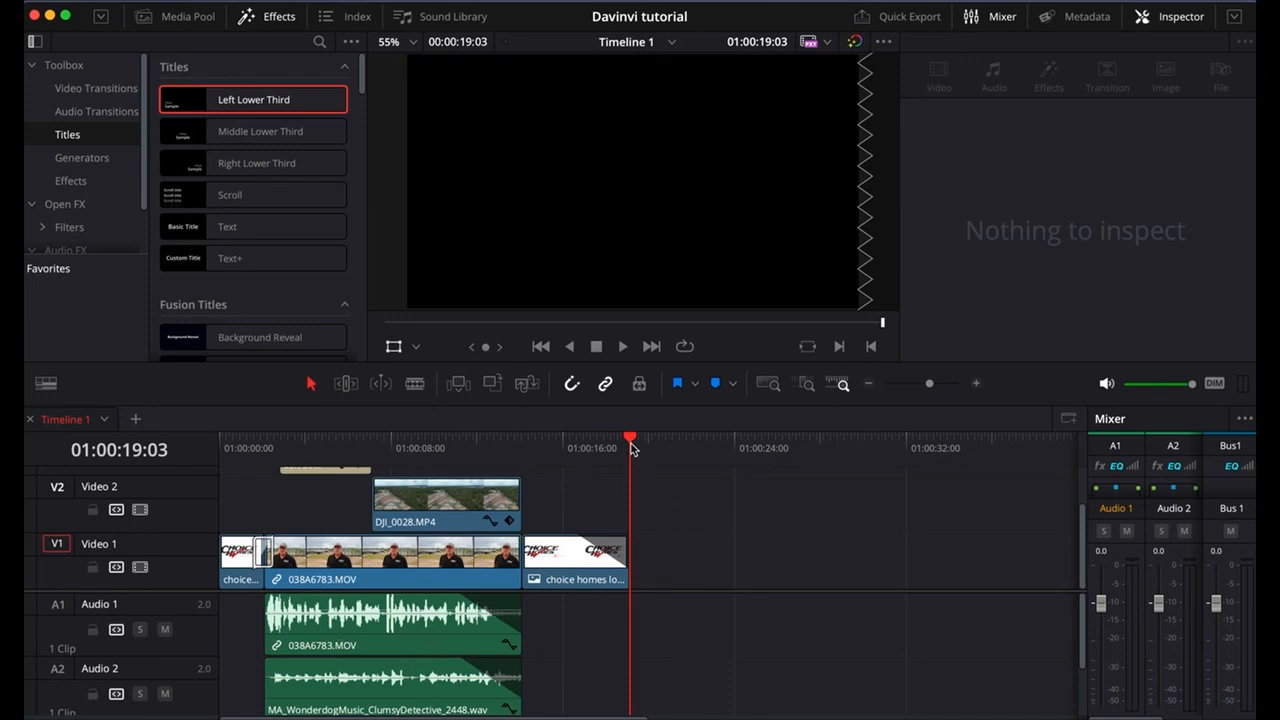
Mark the in point at 01:00:00:00 and the out point at 01:00:19:03, and open the Deliver page.
left_click_drag(632, 437, 181, 438)
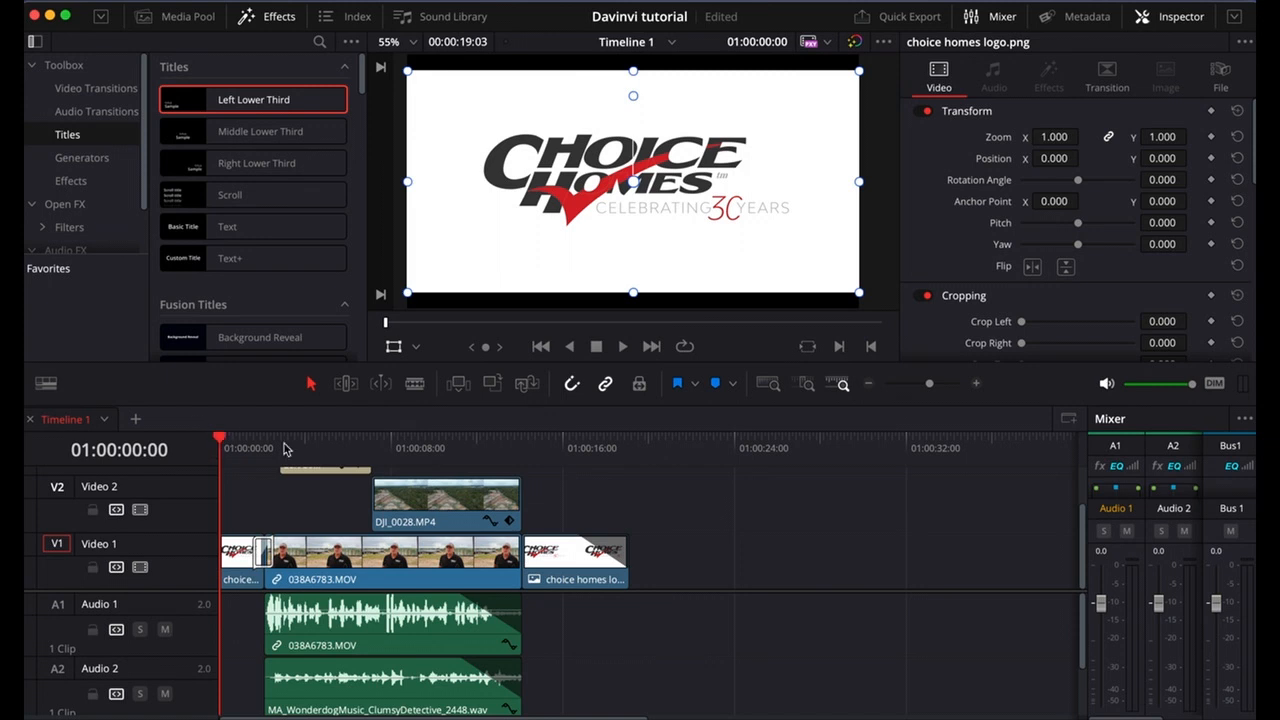
left_click(630, 447)
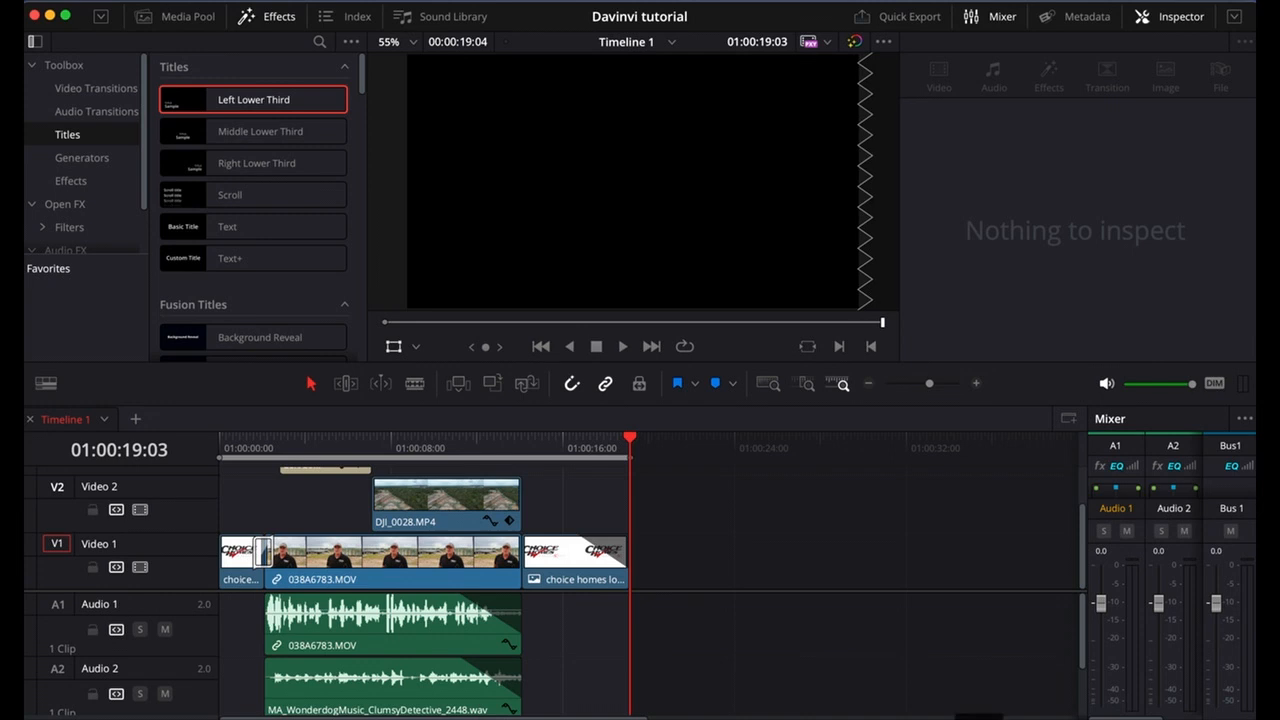
left_click(979, 718)
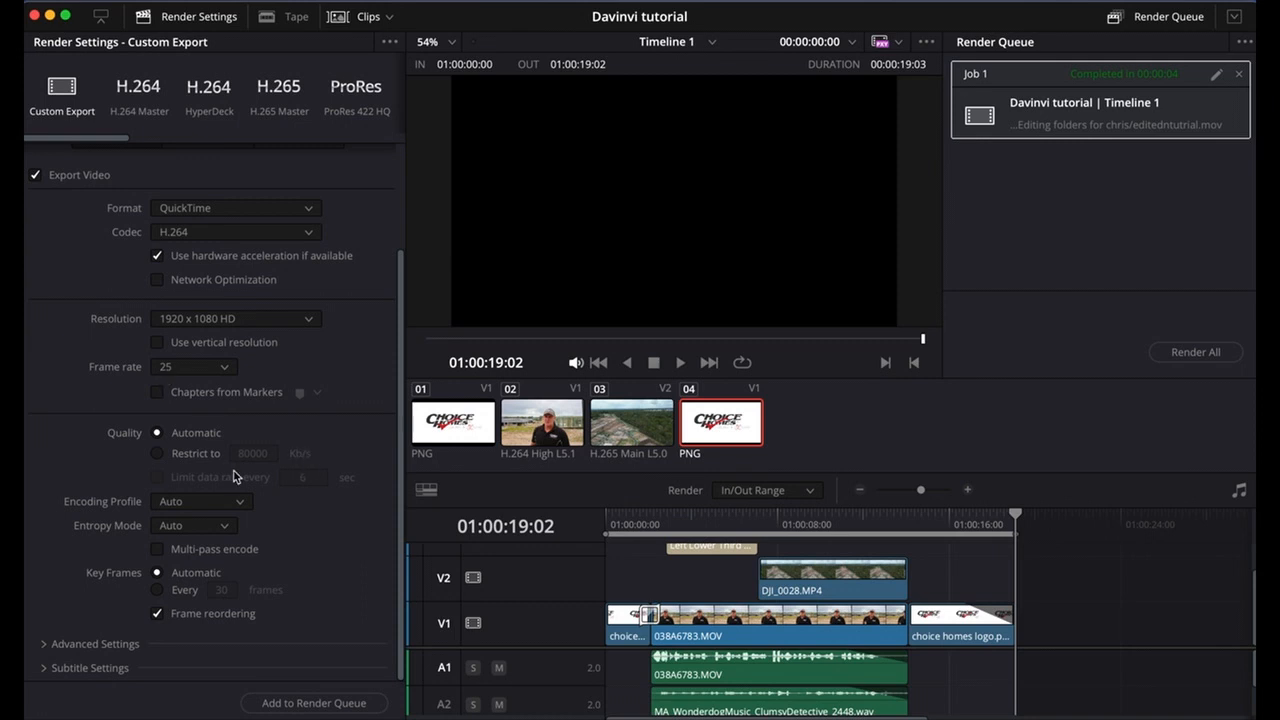
Name the export "audio and titles" and save it in the current editing folder.
scroll(190, 173, "up", 5)
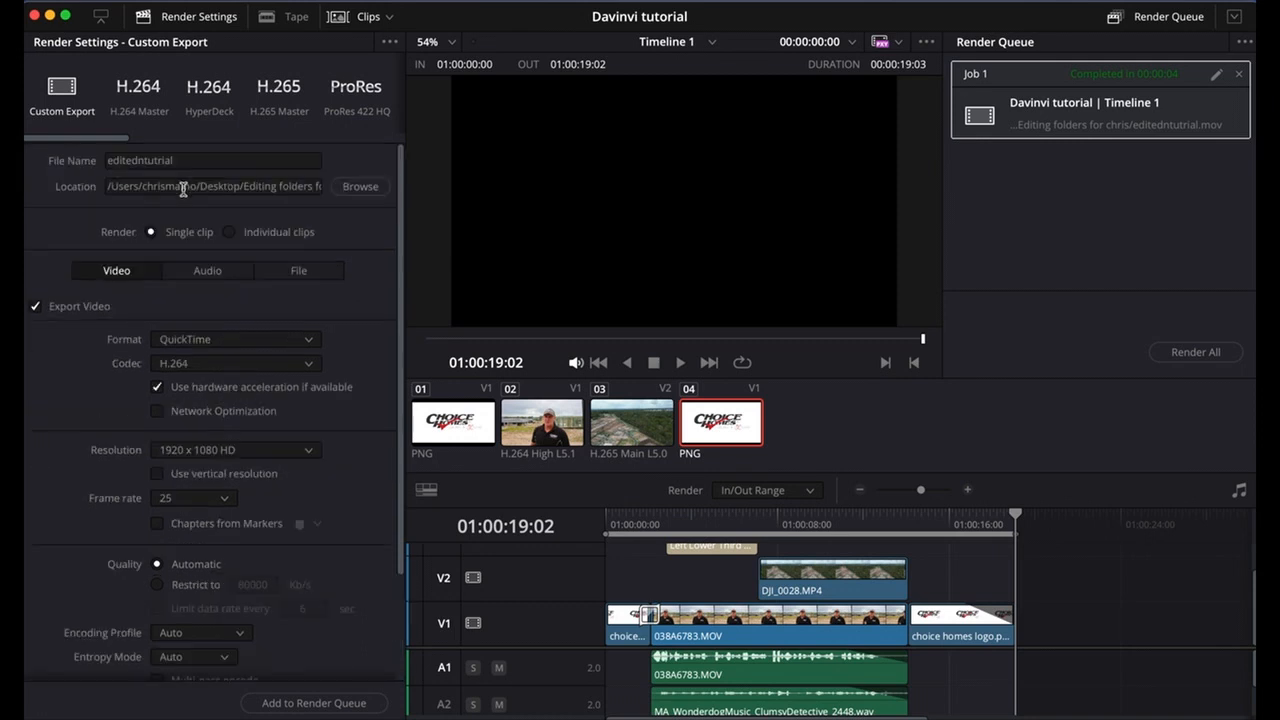
left_click(197, 162)
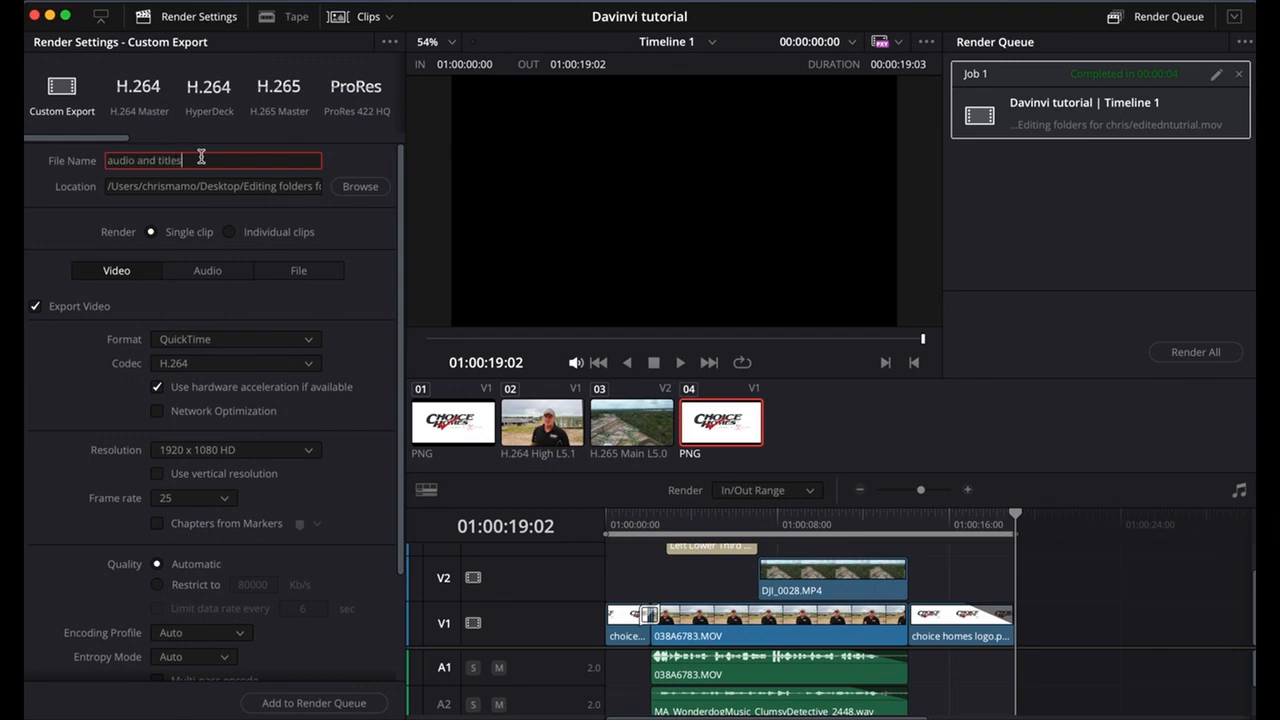
left_click(358, 188)
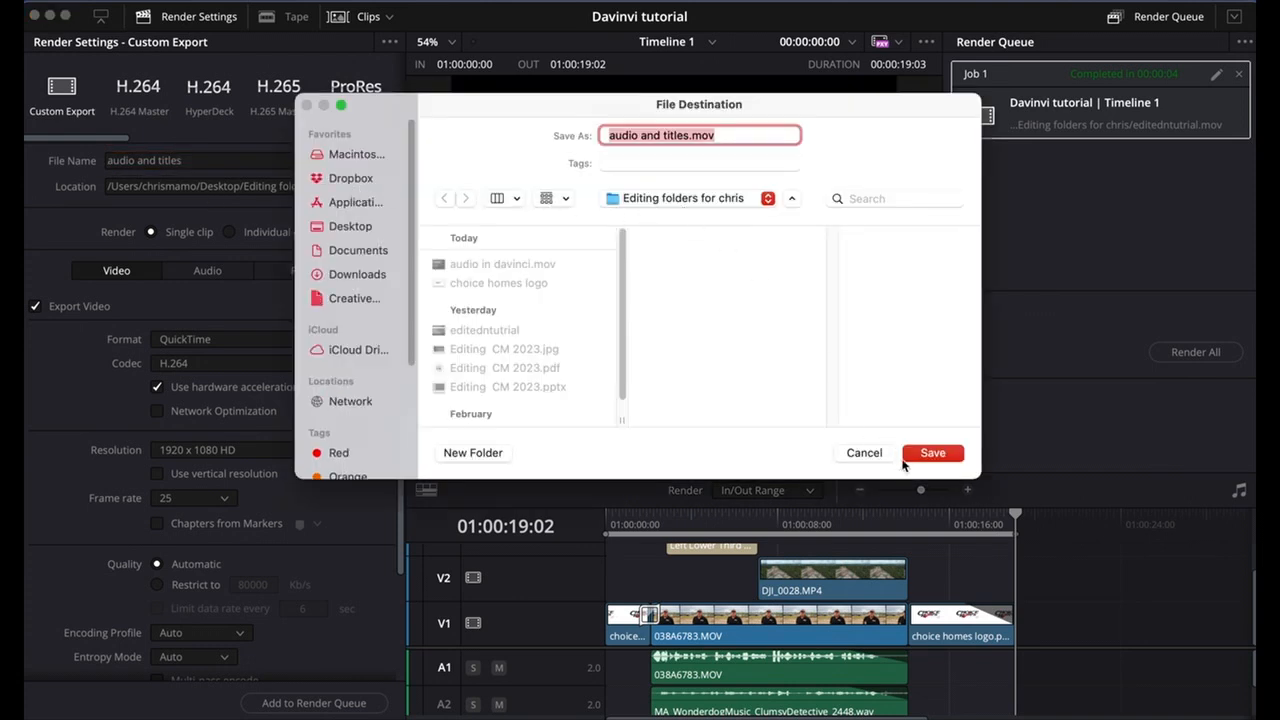
left_click(930, 454)
Add the "audio and titles" export to the render queue and render it.
scroll(206, 515, "down", 2)
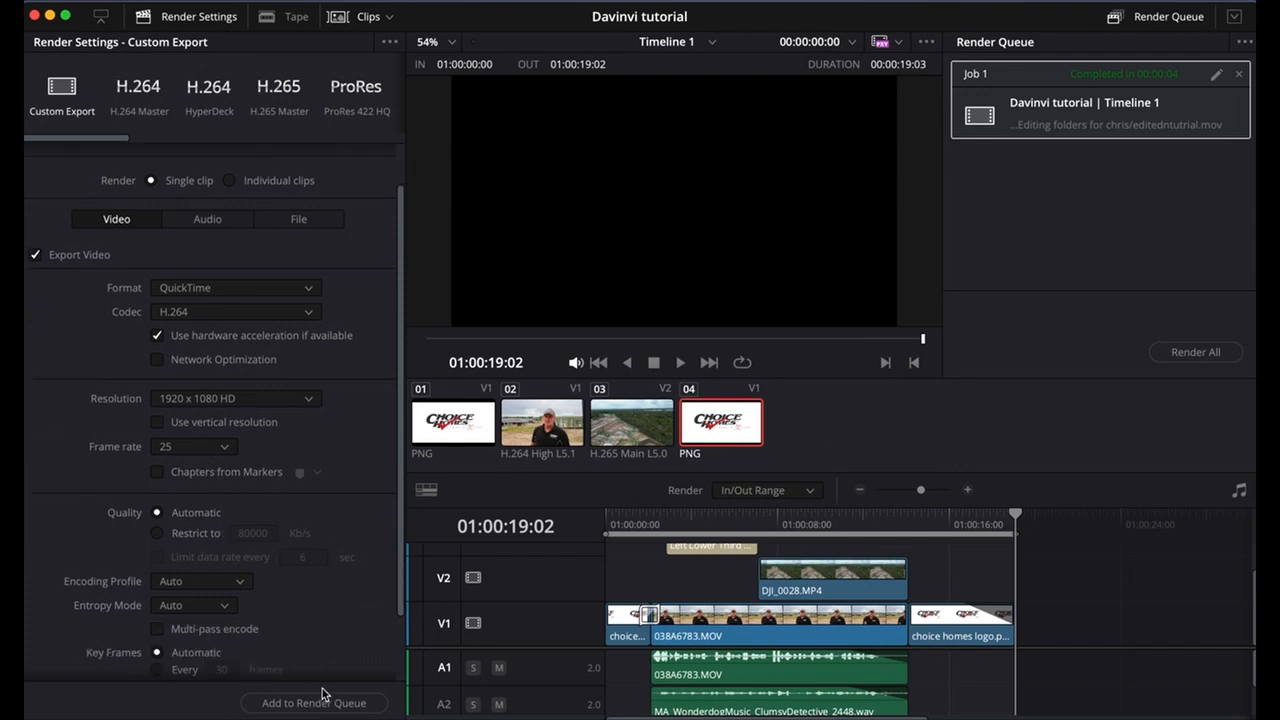
left_click(337, 705)
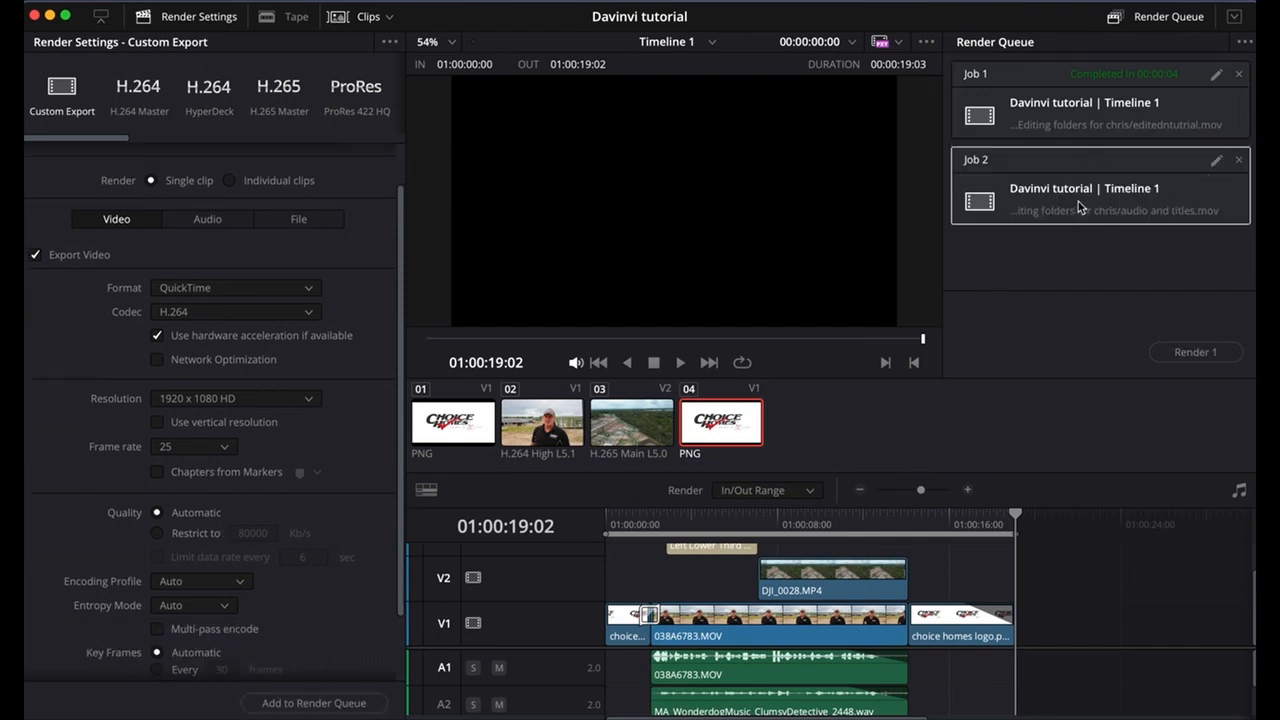
left_click(1196, 353)
Switch to Finder, preview the "rosebank 1st draft" movie in the editing folder, and close the preview and folder window.
mouse_move(367, 712)
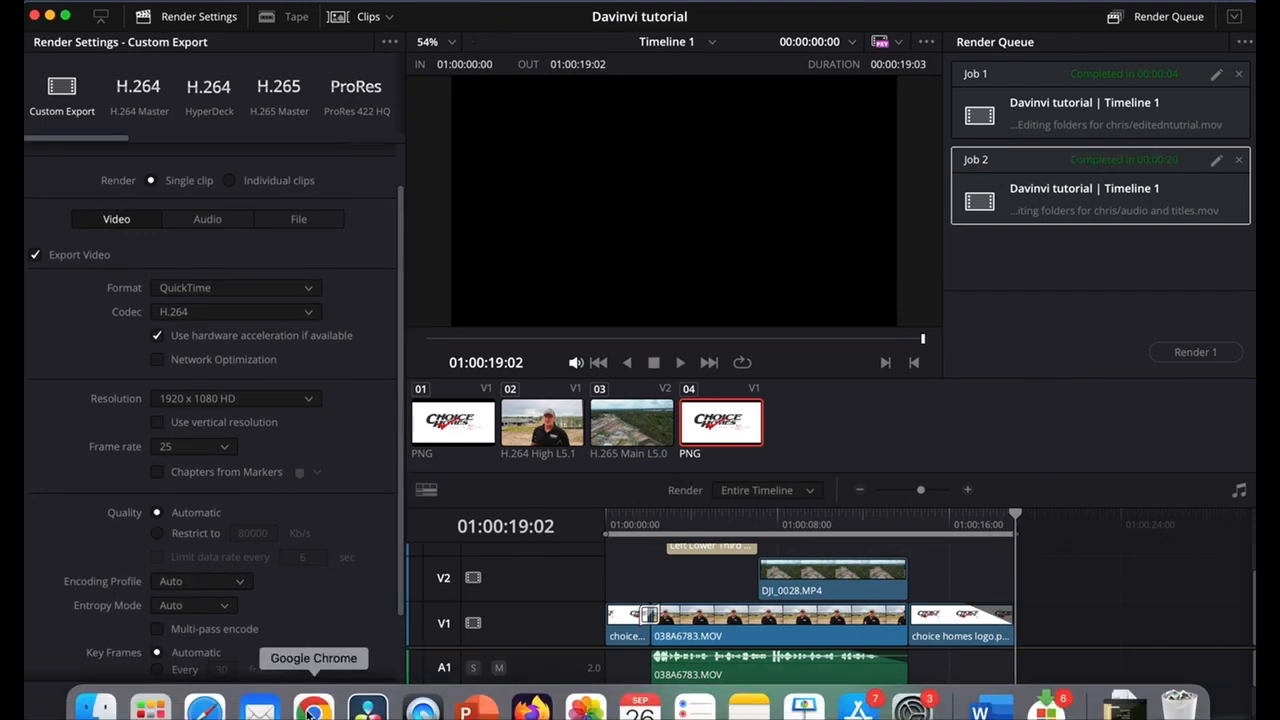
left_click(97, 708)
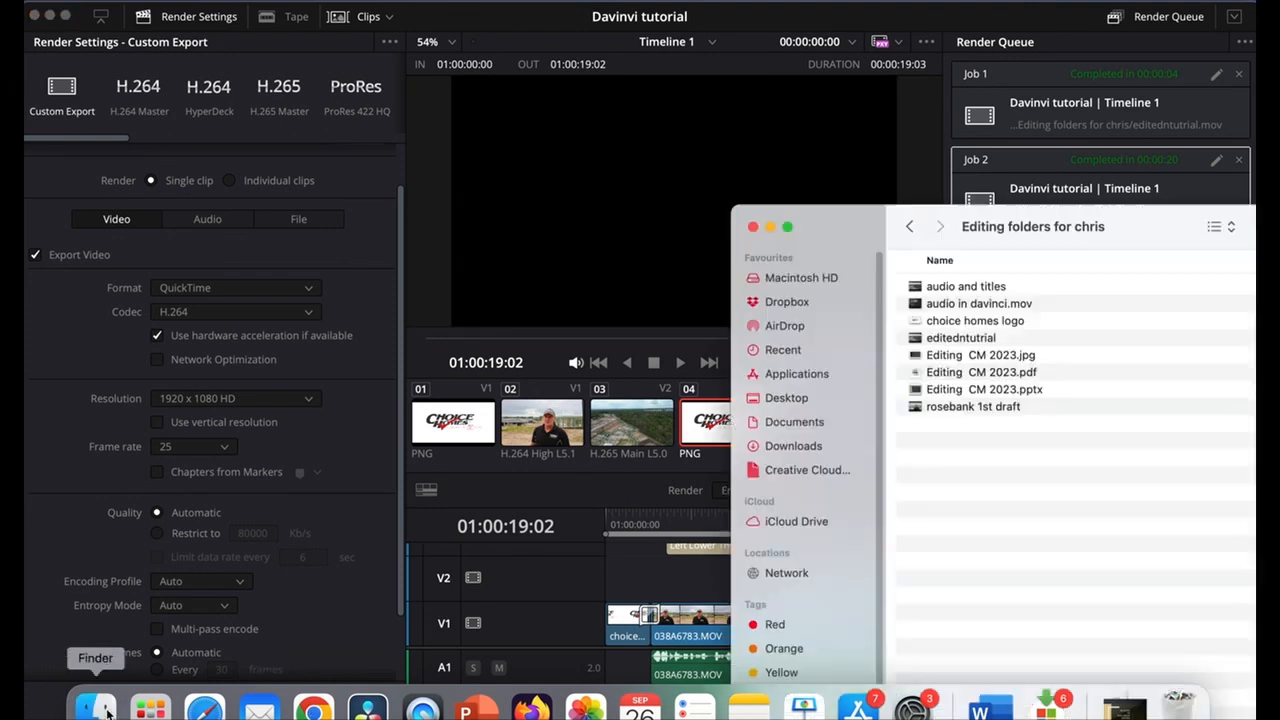
double_click(850, 226)
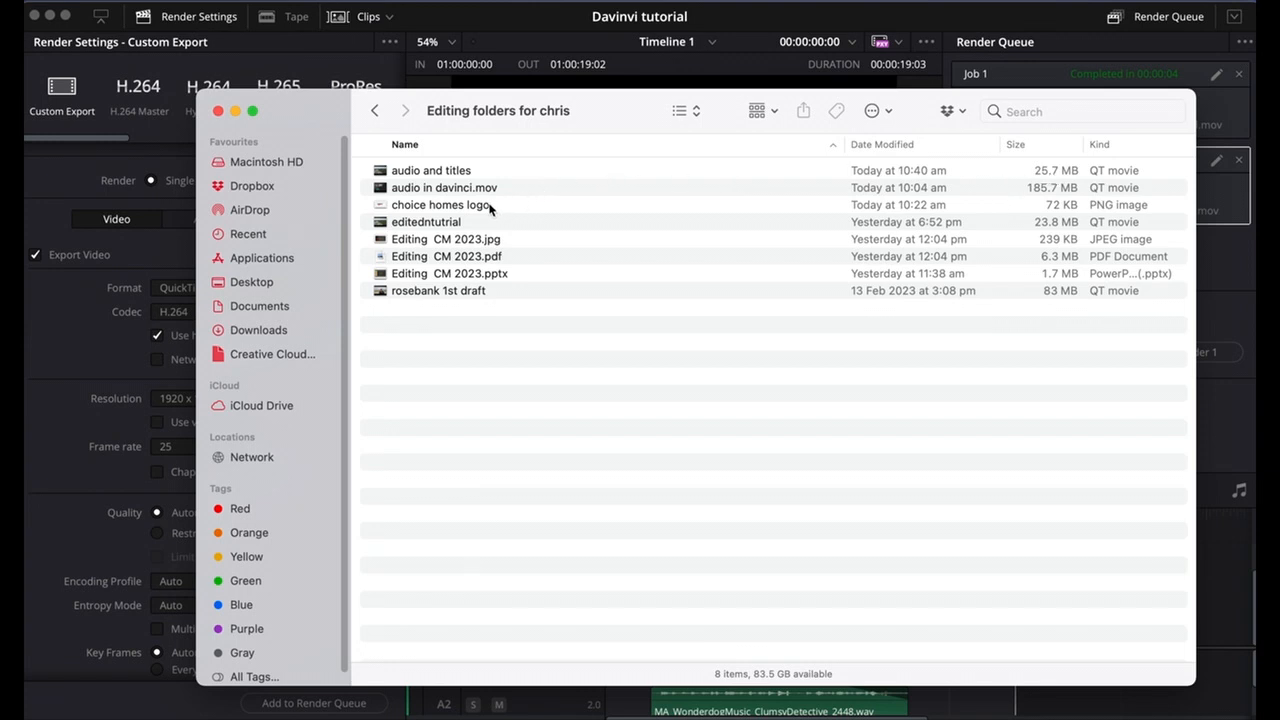
left_click(384, 293)
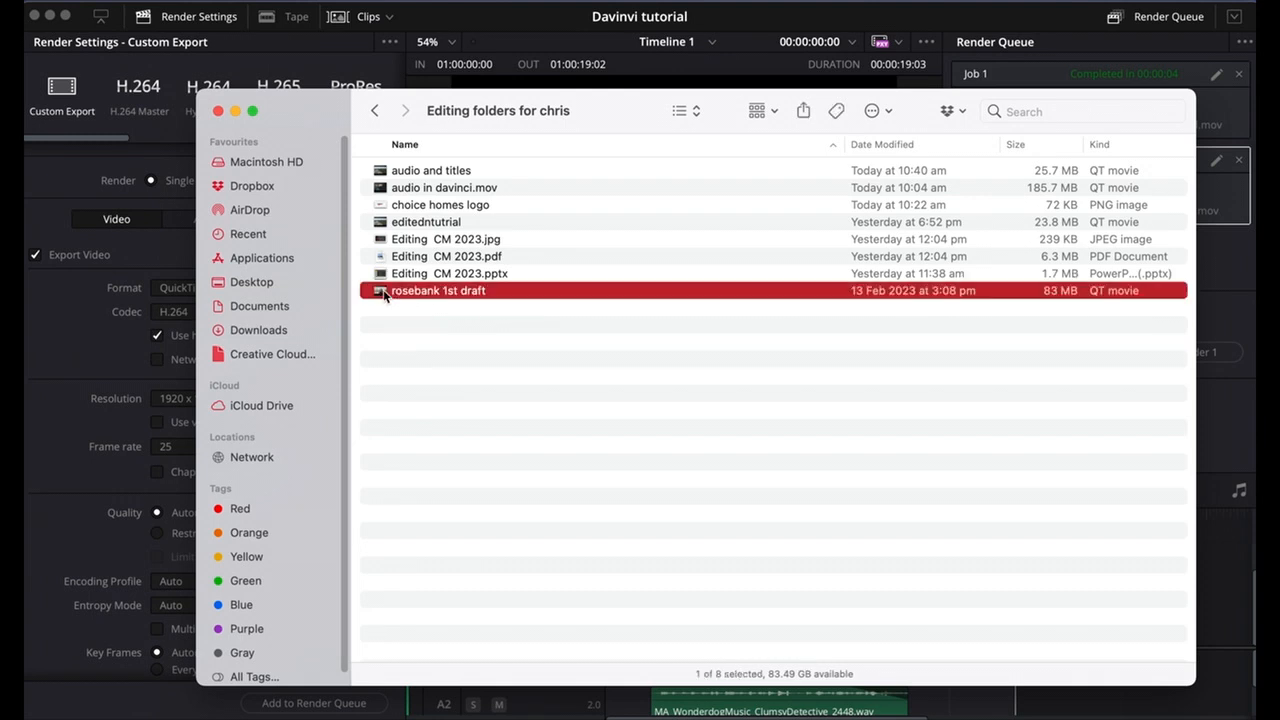
key("space")
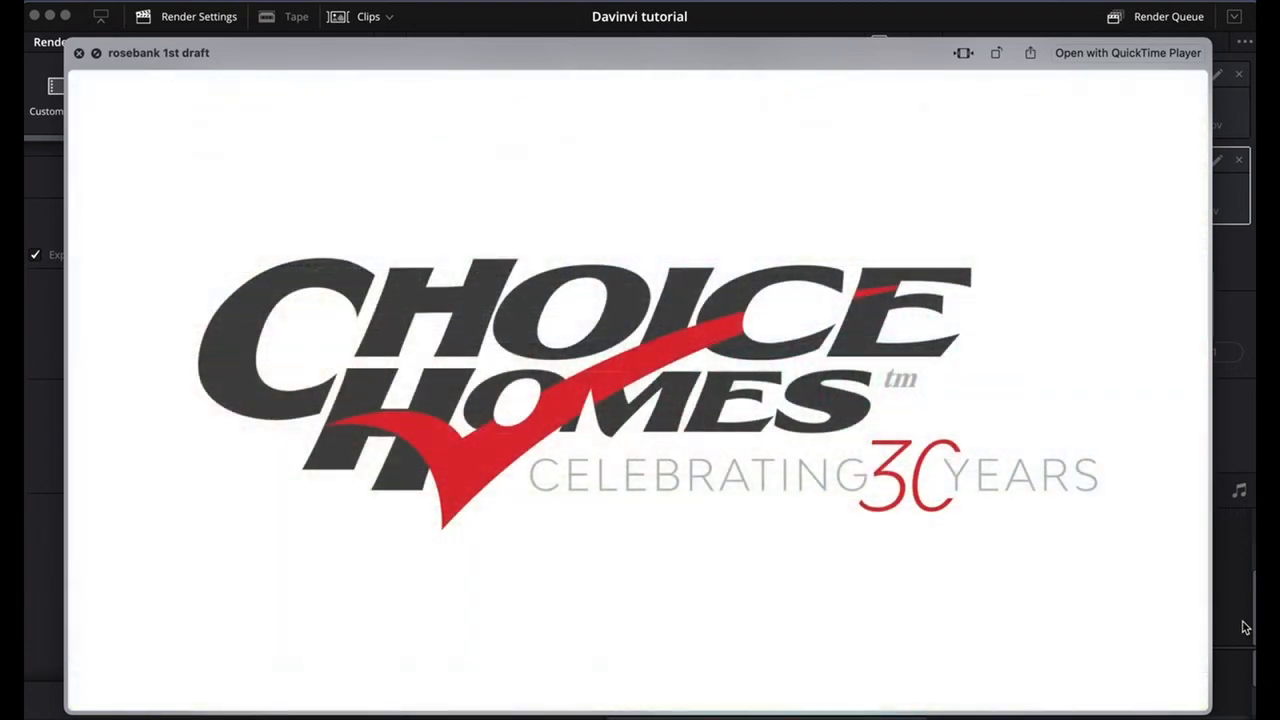
key("space")
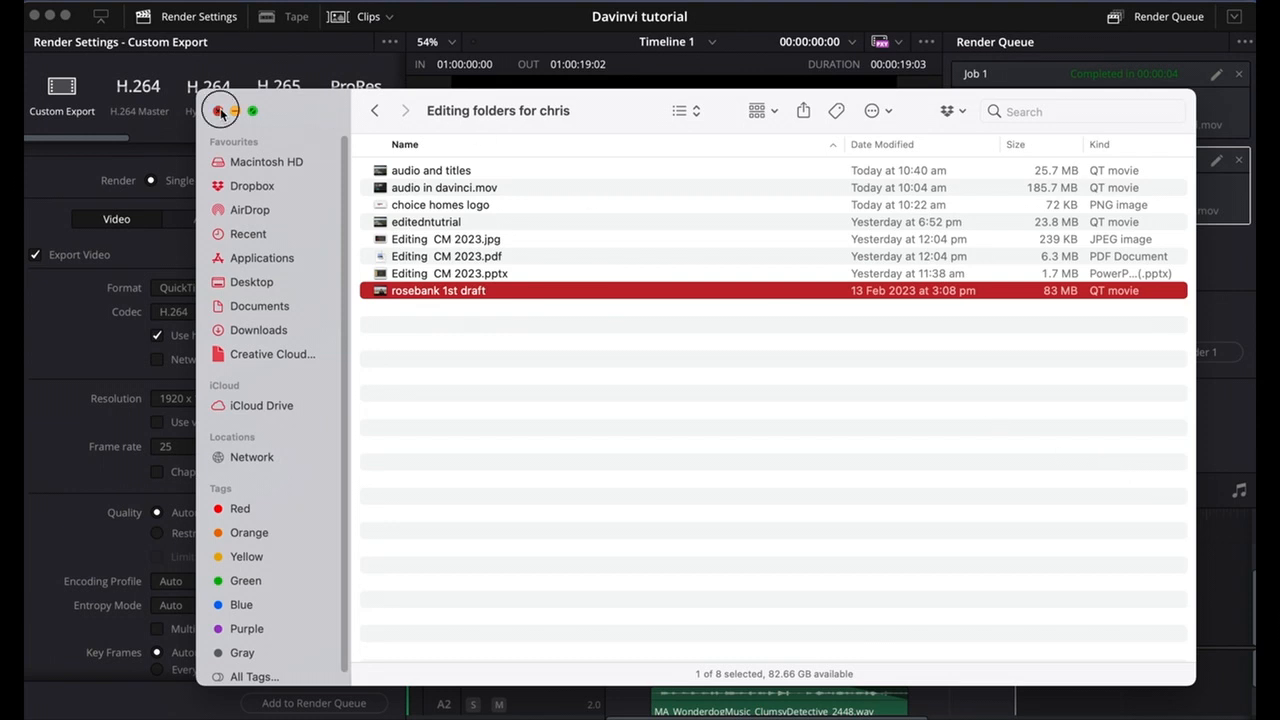
left_click(218, 111)
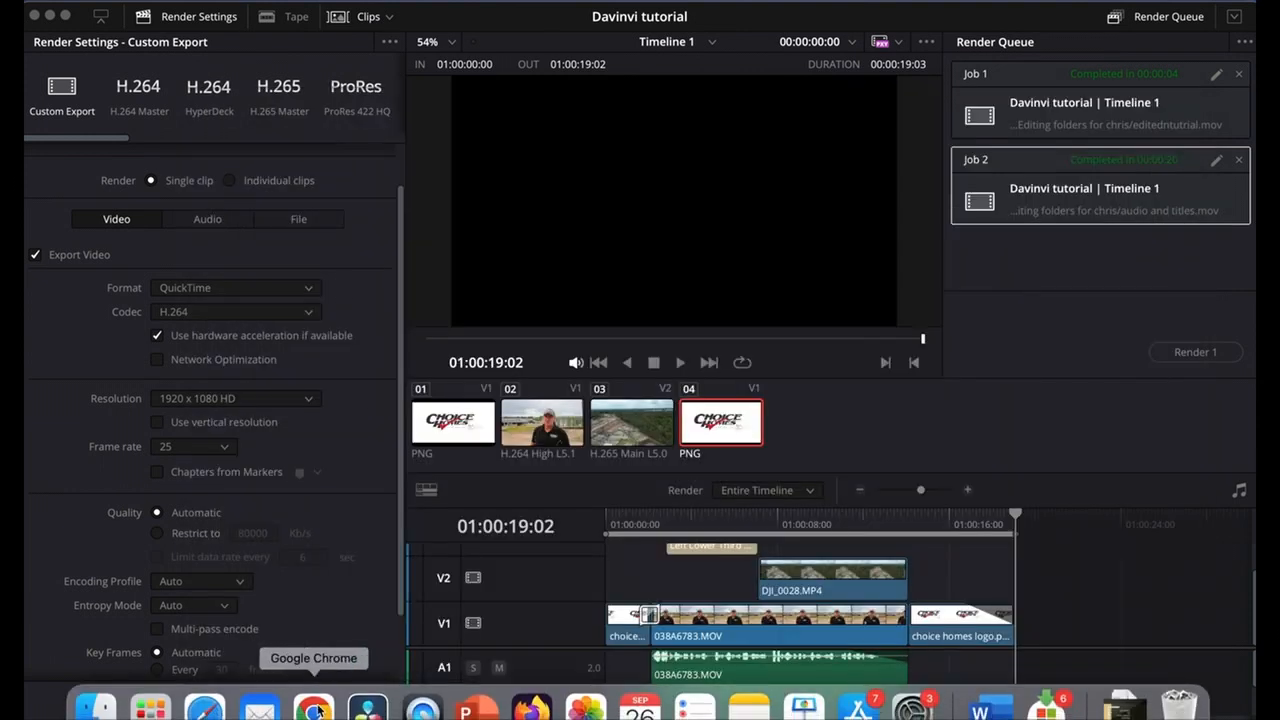
Switch to YouTube Studio in Google Chrome, copy the link of the published "rosebank 1st draft" video and close the publishing dialog.
left_click(313, 707)
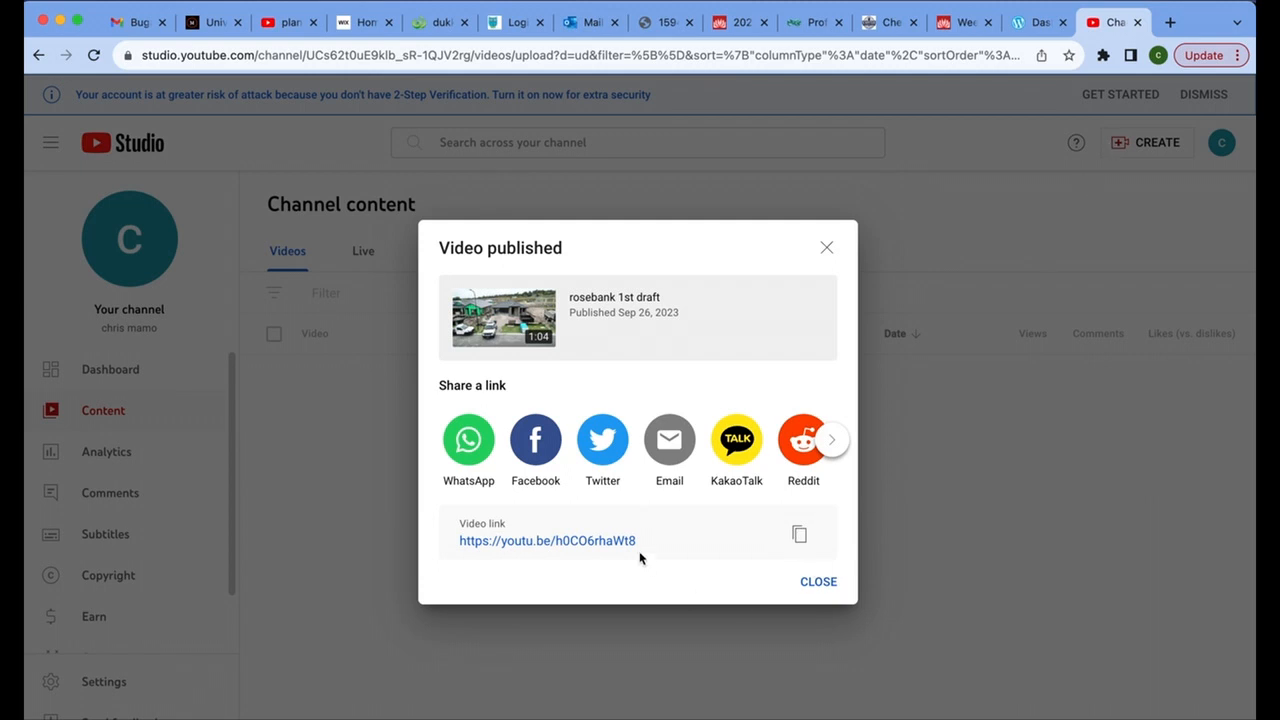
left_click(799, 537)
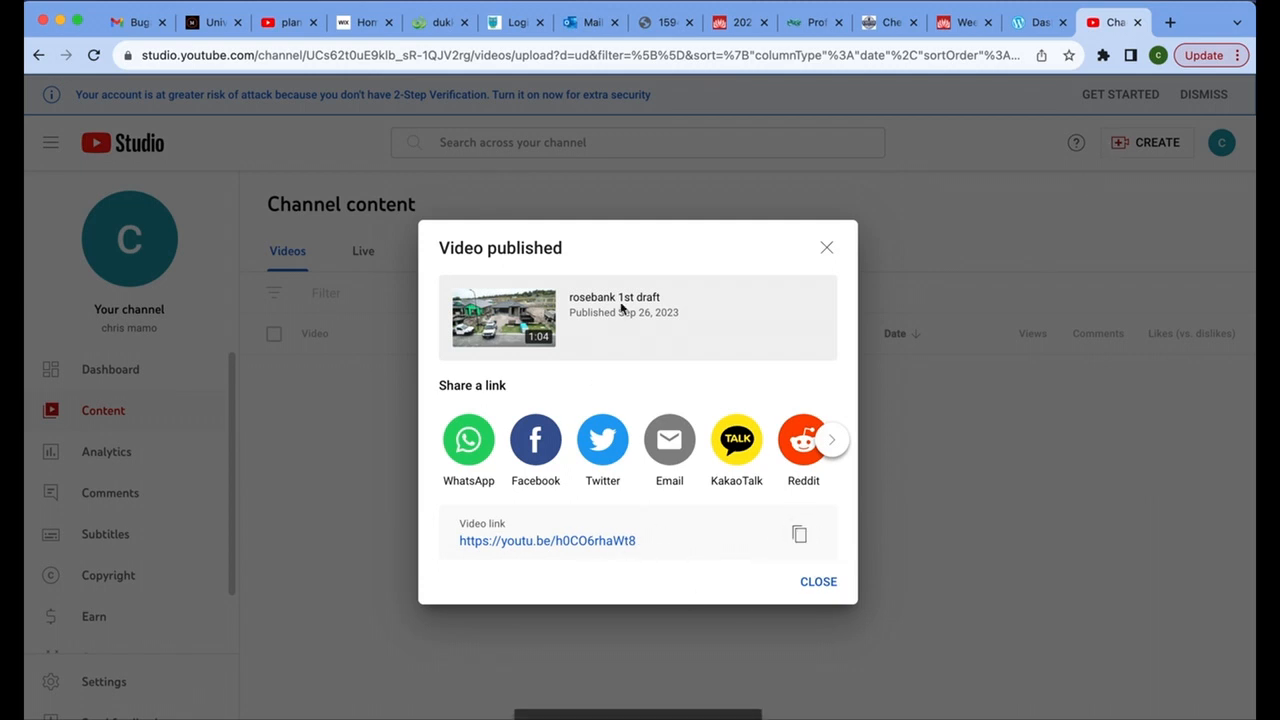
left_click(818, 582)
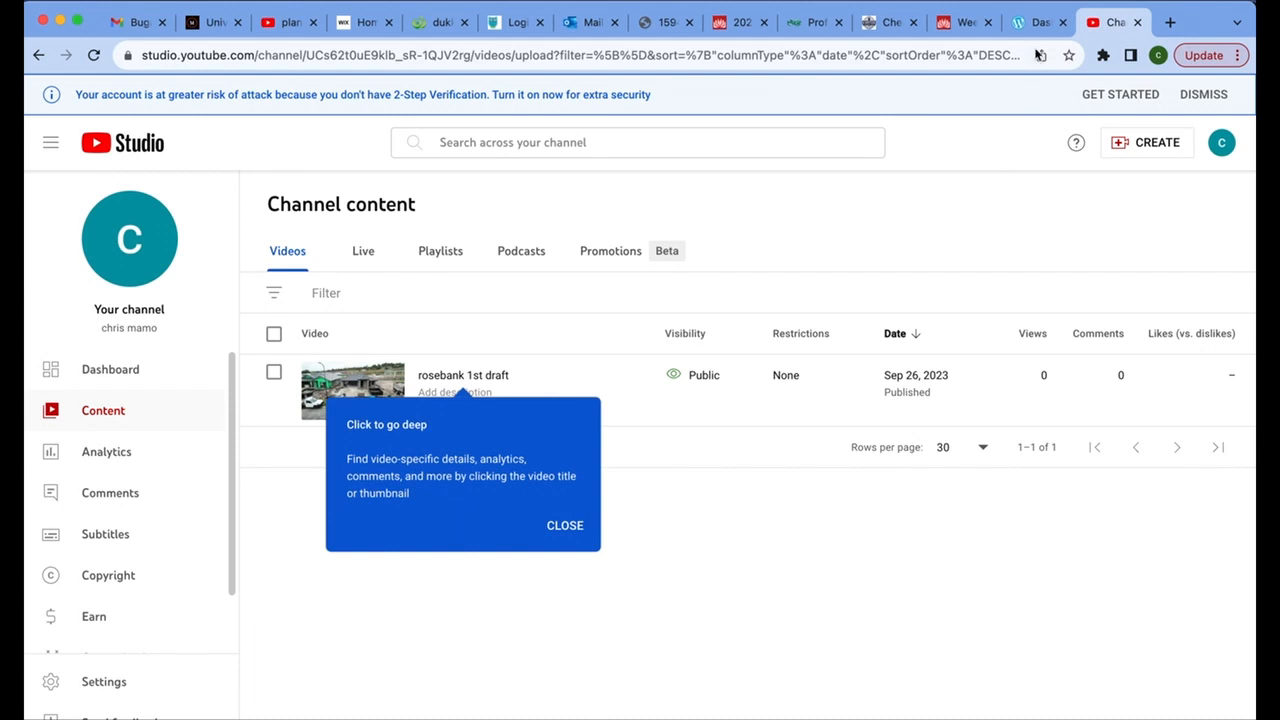
Switch to the WordPress dashboard and create a new post.
left_click(1040, 24)
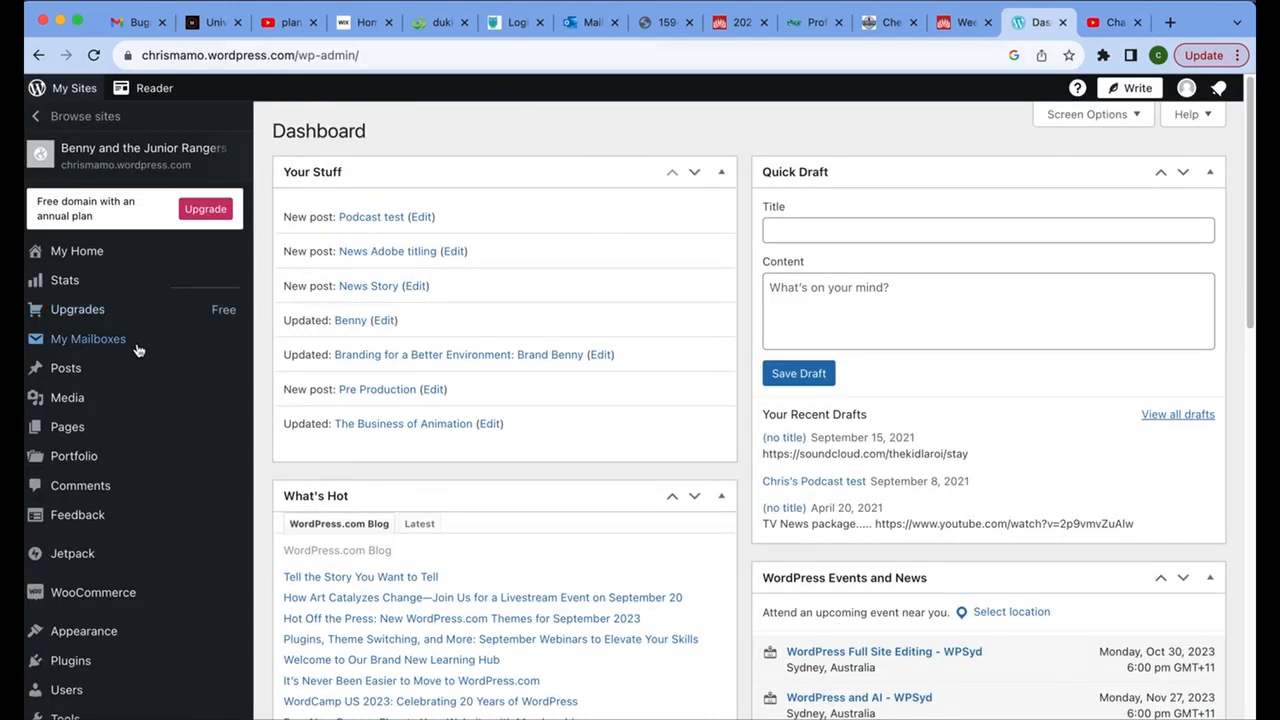
mouse_move(70, 372)
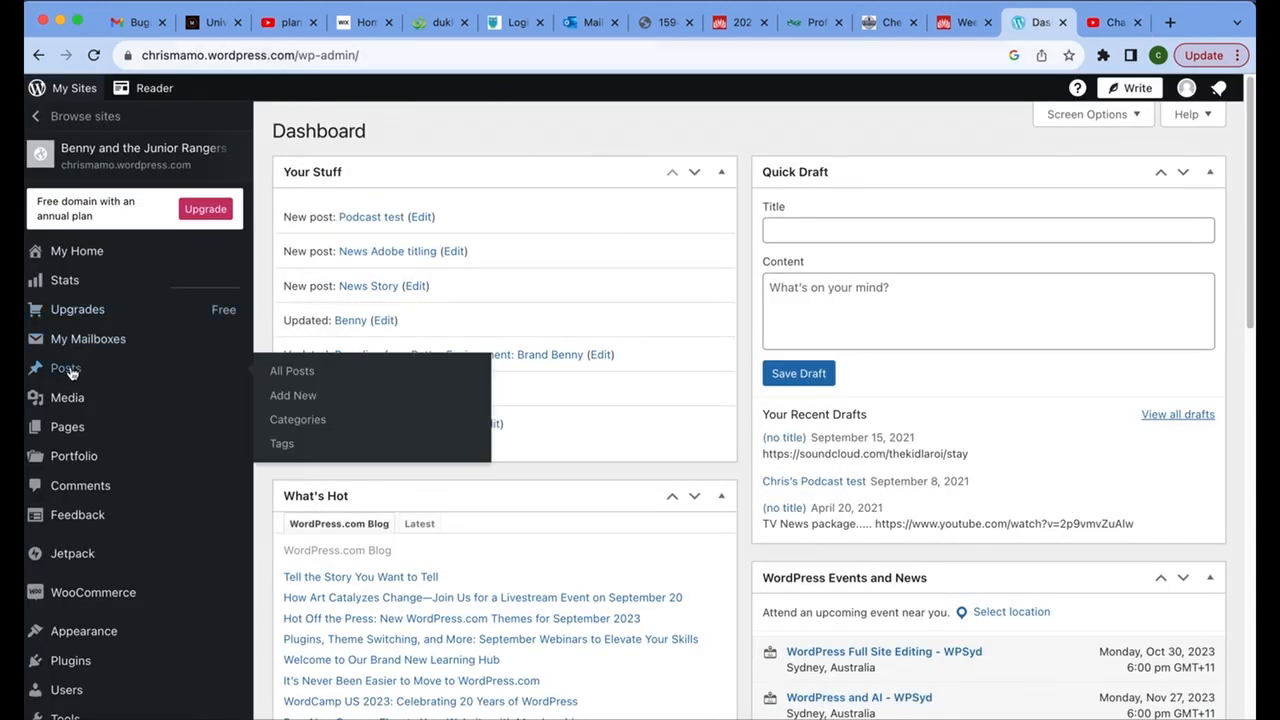
left_click(300, 397)
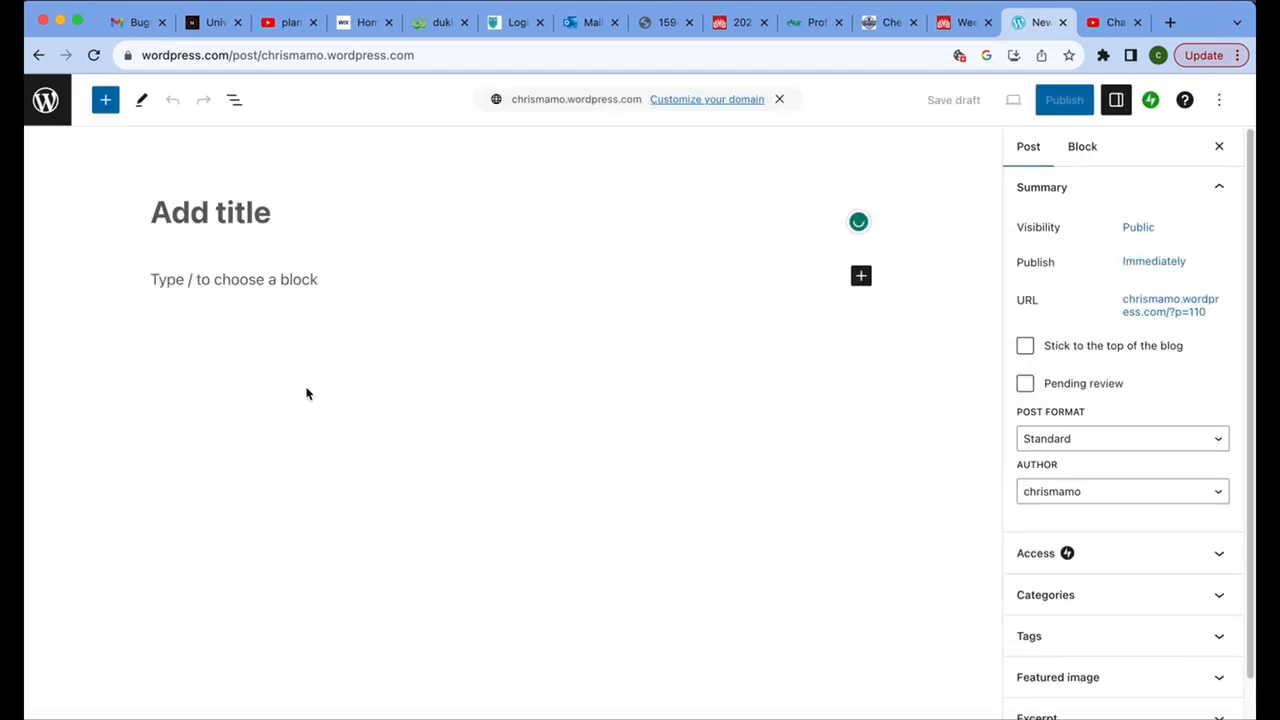
Assign the new post to the Pre-Production category.
scroll(1117, 528, "down", 2)
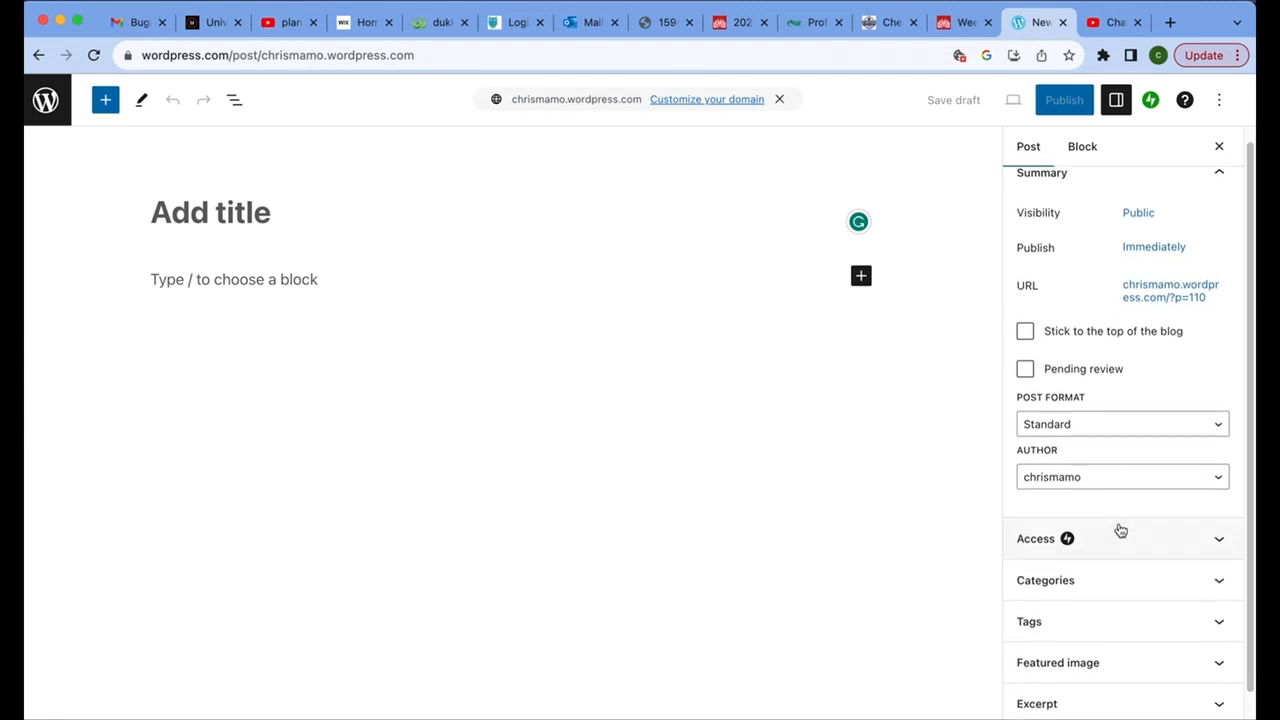
left_click(1219, 557)
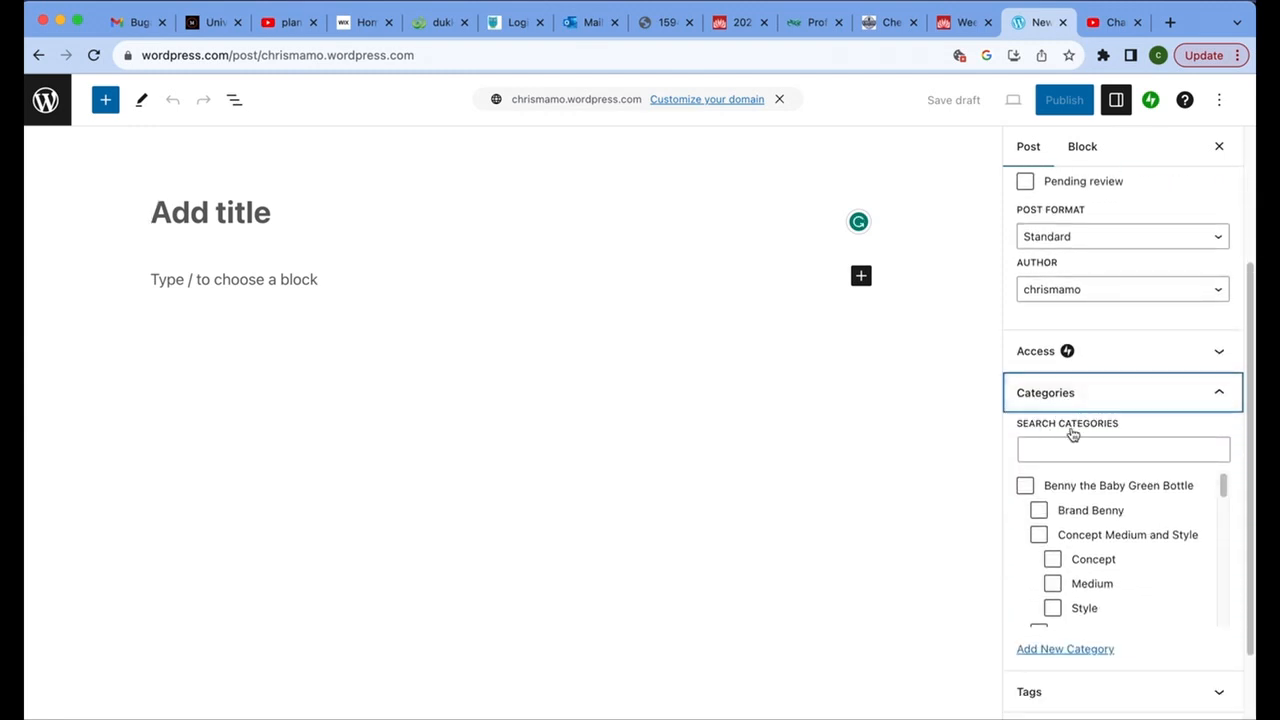
scroll(1129, 552, "down", 1)
scroll(1129, 550, "down", 3)
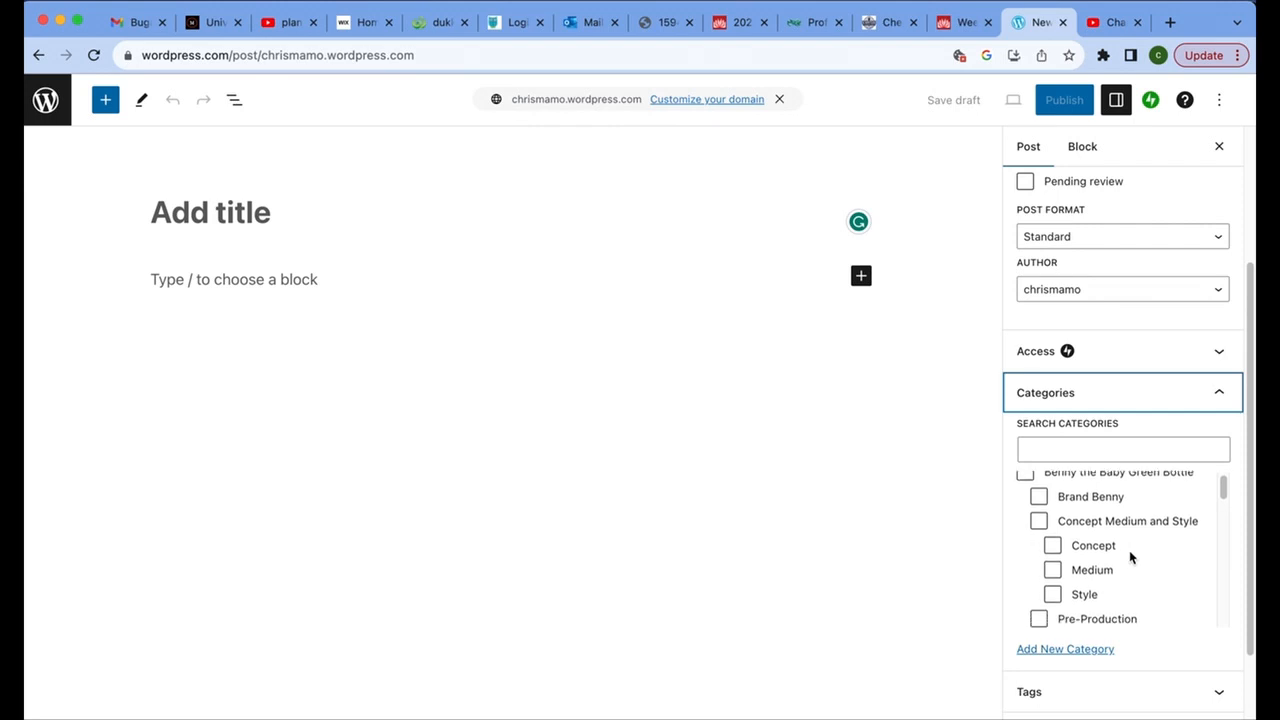
scroll(1129, 550, "down", 1)
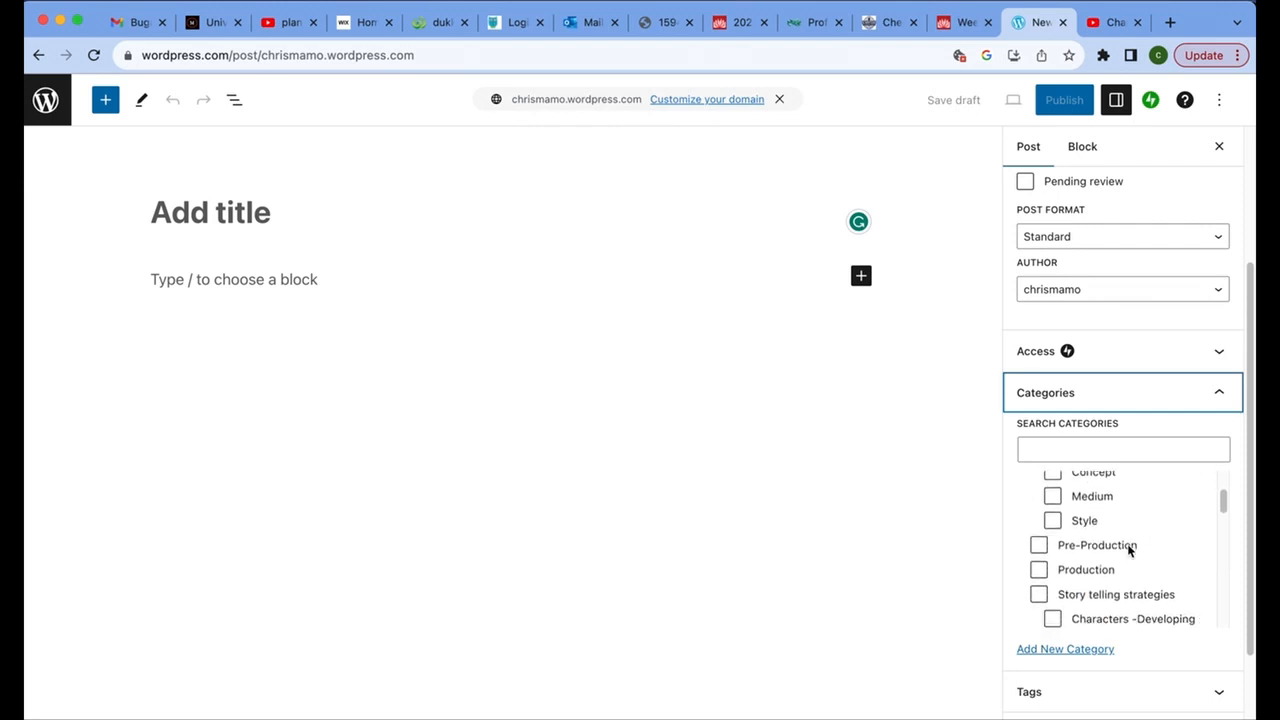
left_click(1040, 545)
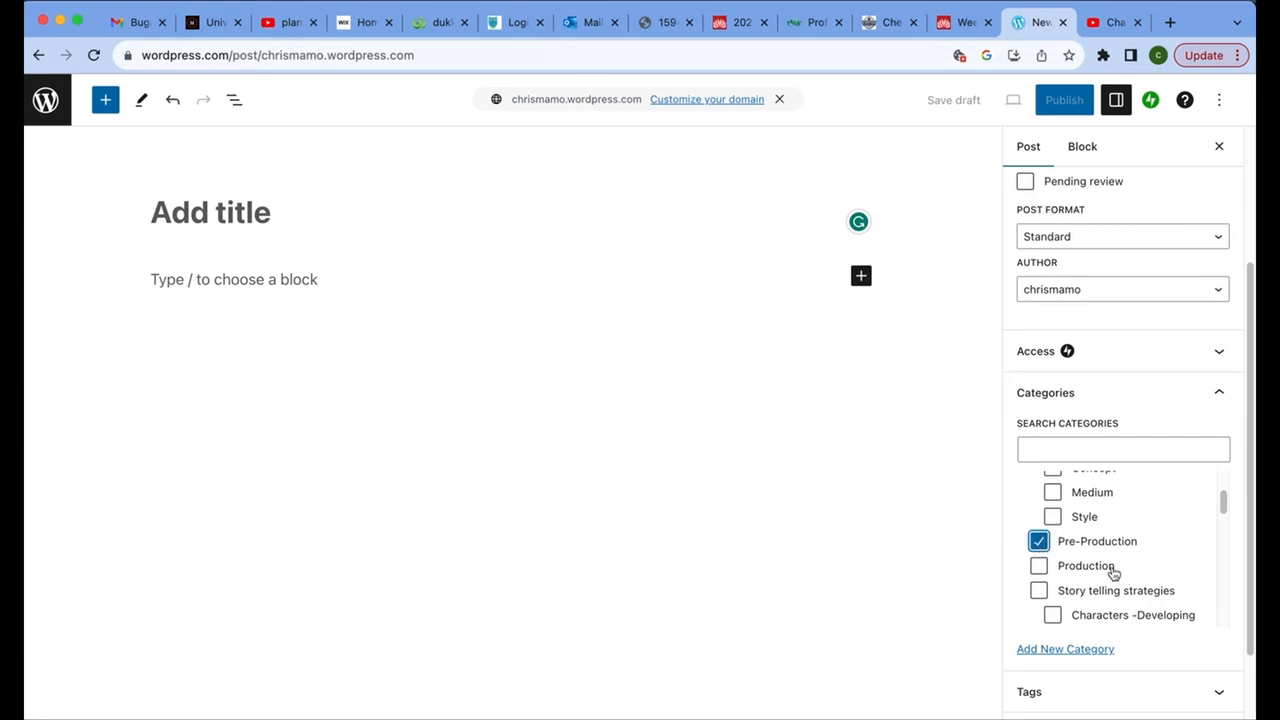
Paste the copied YouTube link into the post body to embed the "rosebank 1st draft" video.
left_click(295, 286)
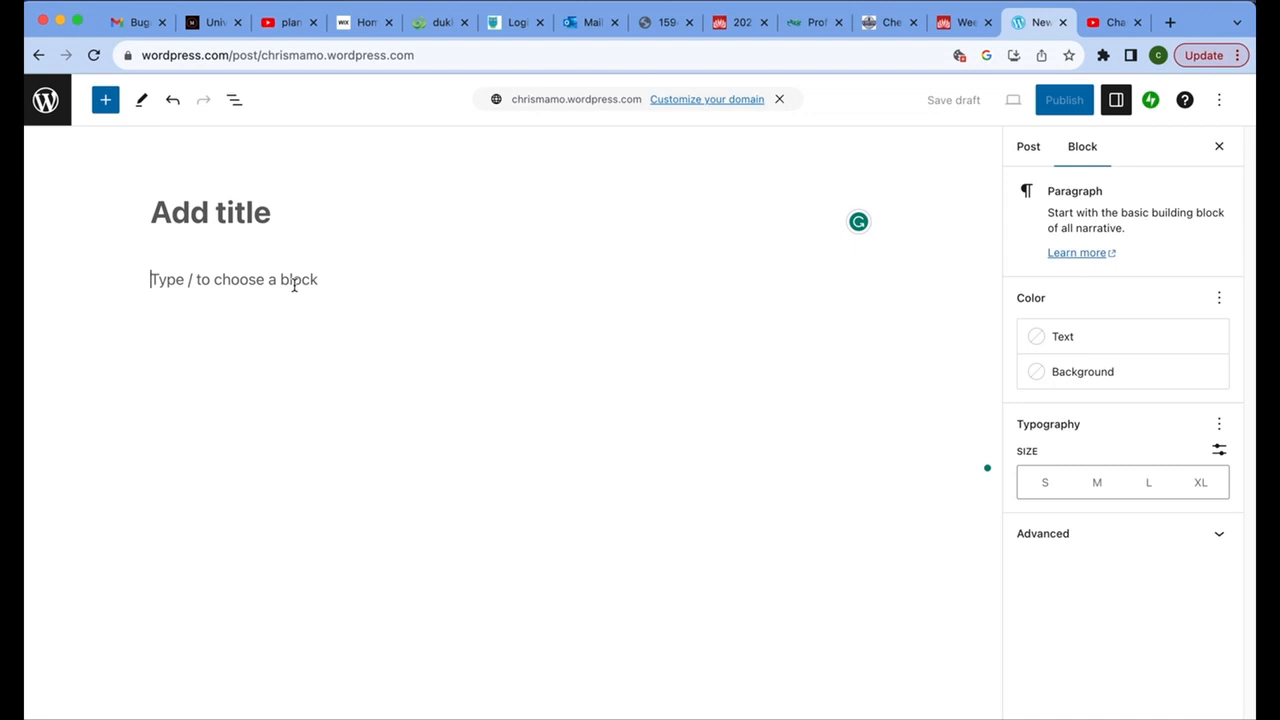
right_click(295, 285)
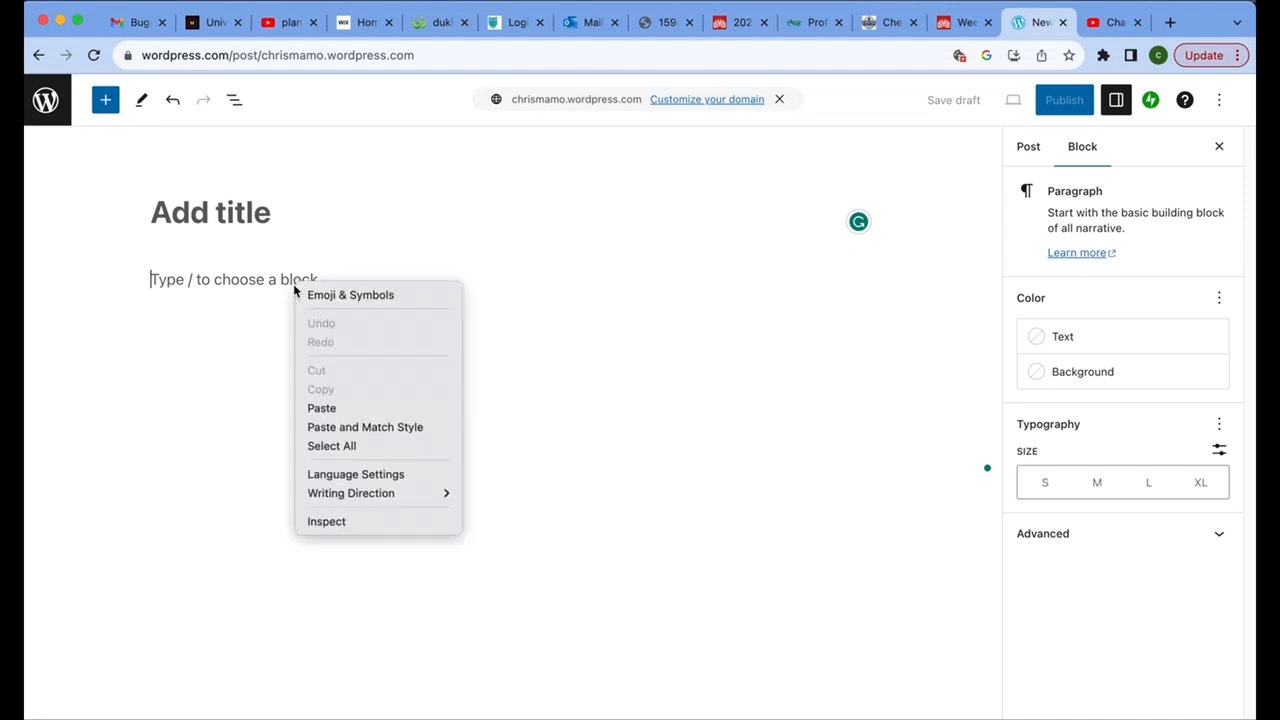
left_click(322, 408)
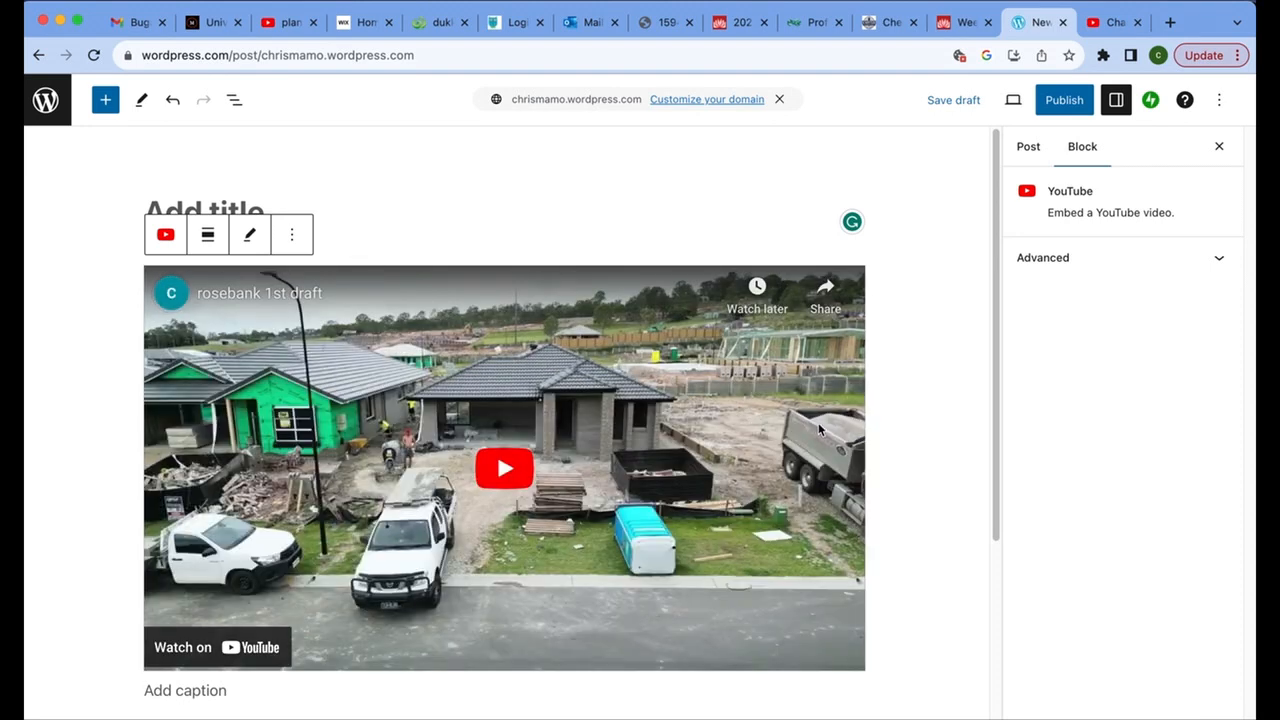
Title the post "Video Tutorial for Davinci Resolve".
left_click(340, 211)
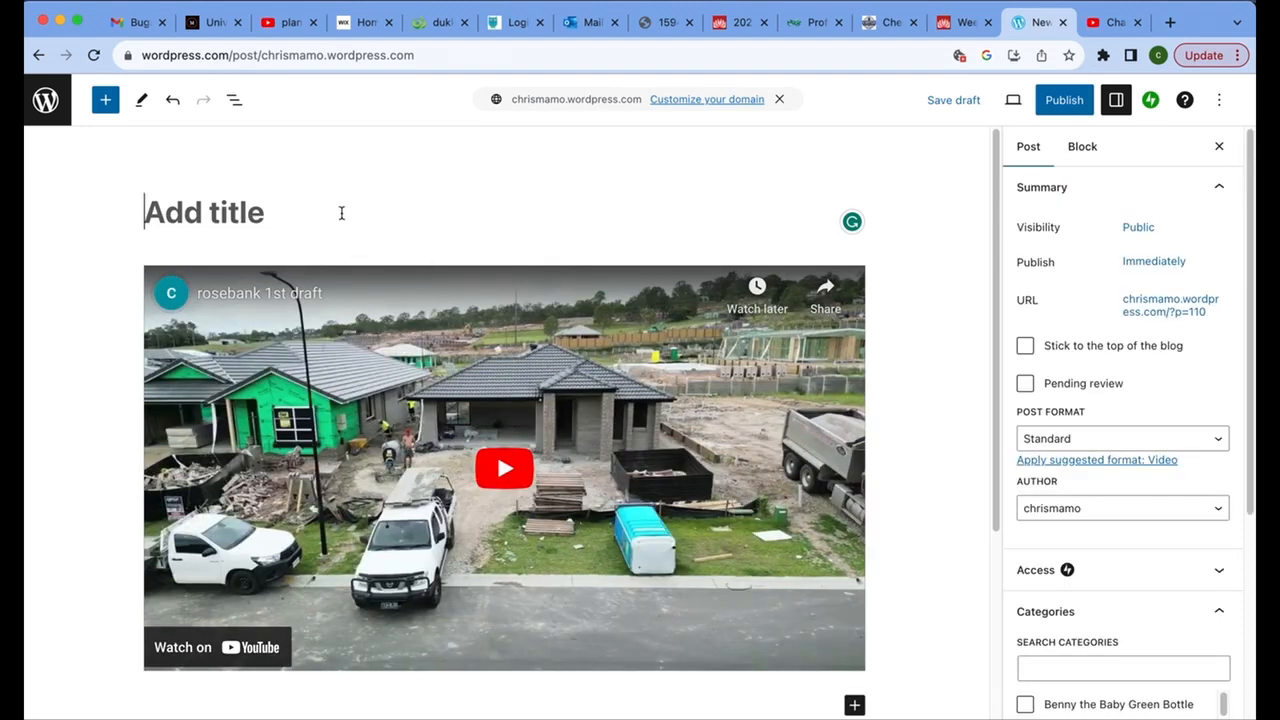
left_click(271, 218)
type("V")
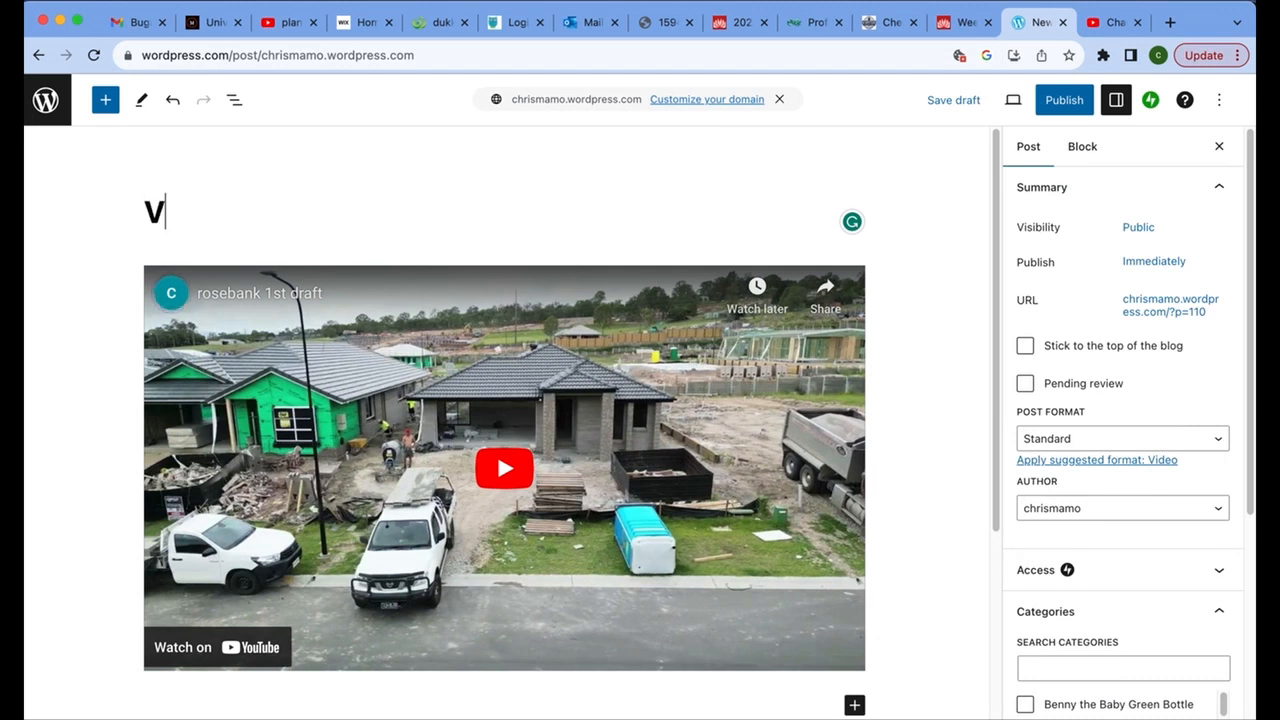
type("ideo T")
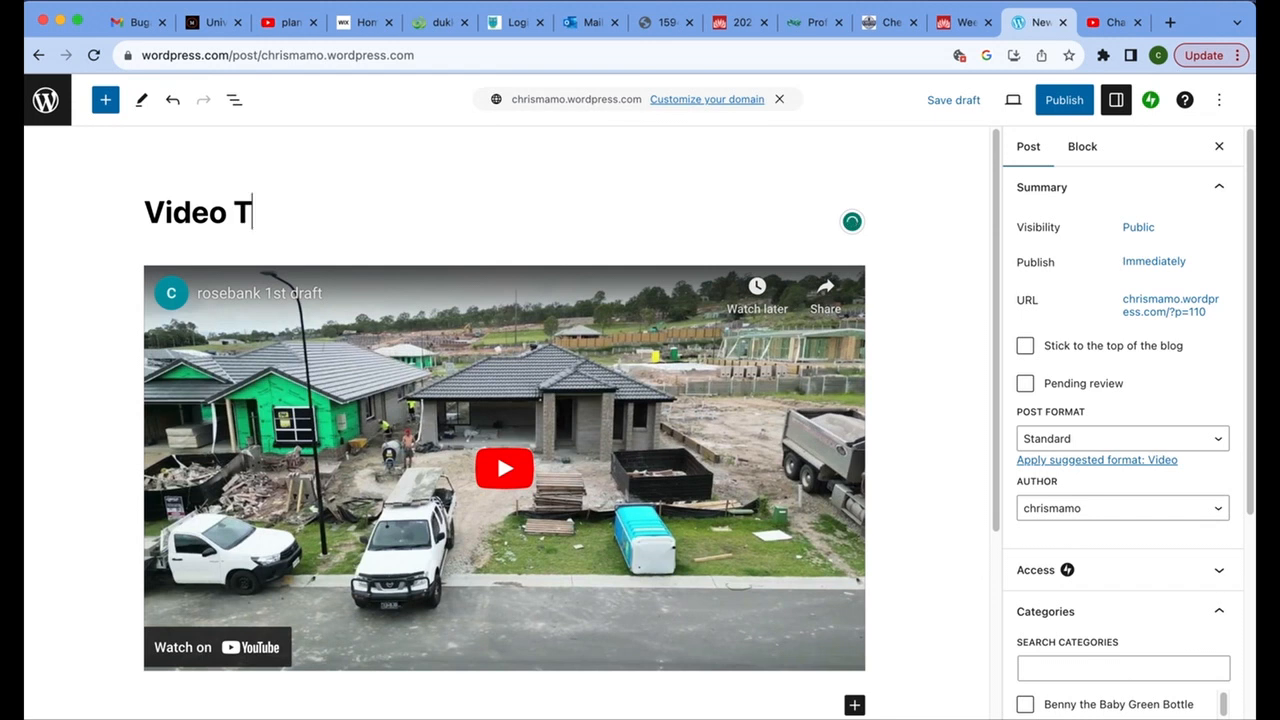
type("utorial for ")
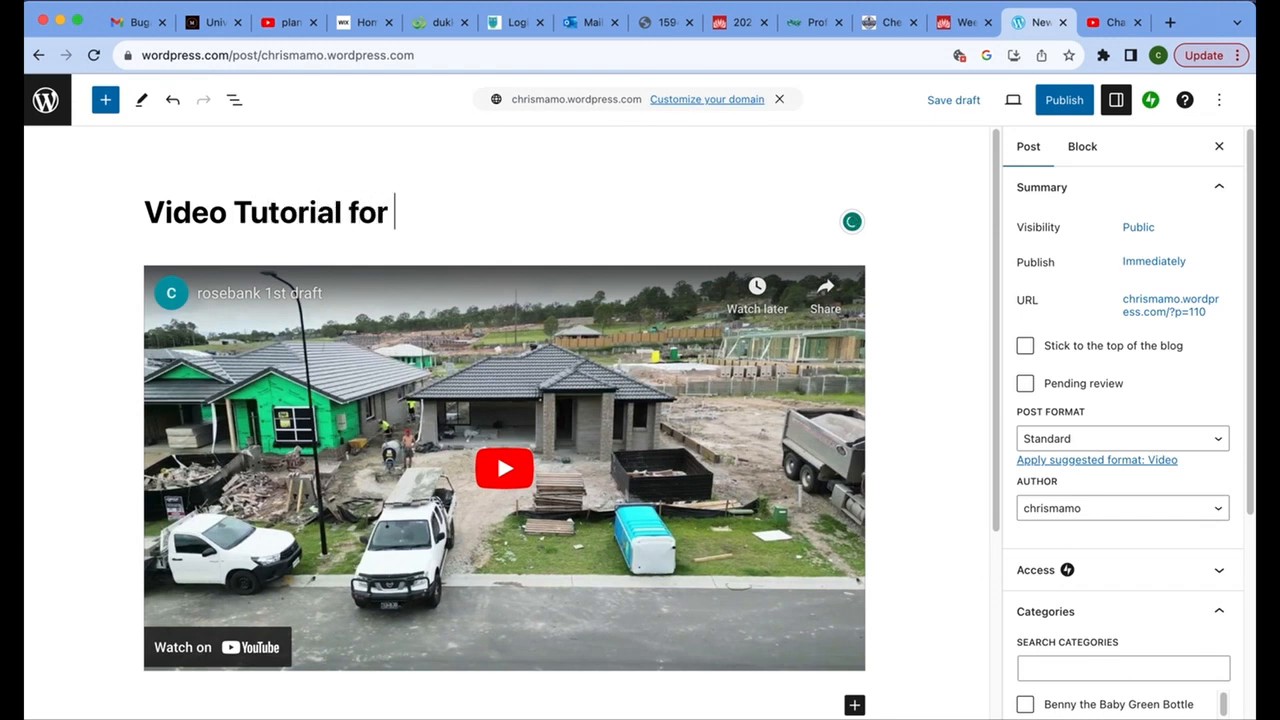
type("Davinci R")
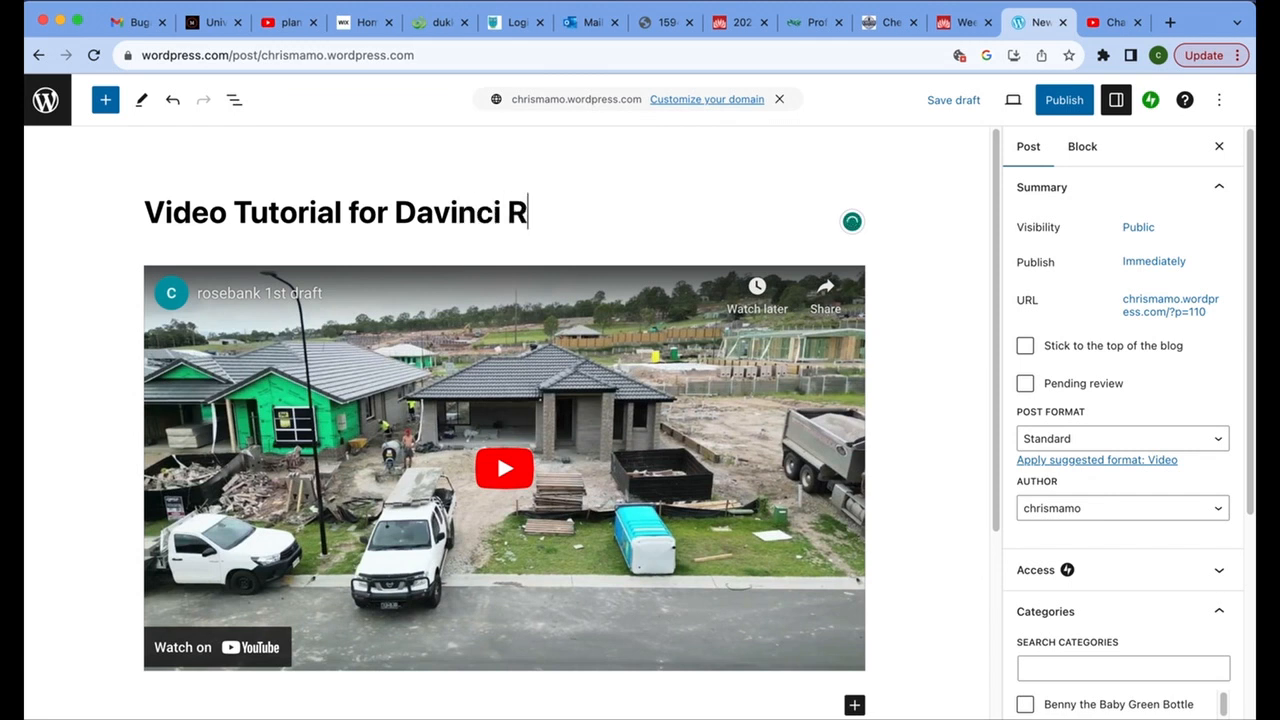
type("esolve")
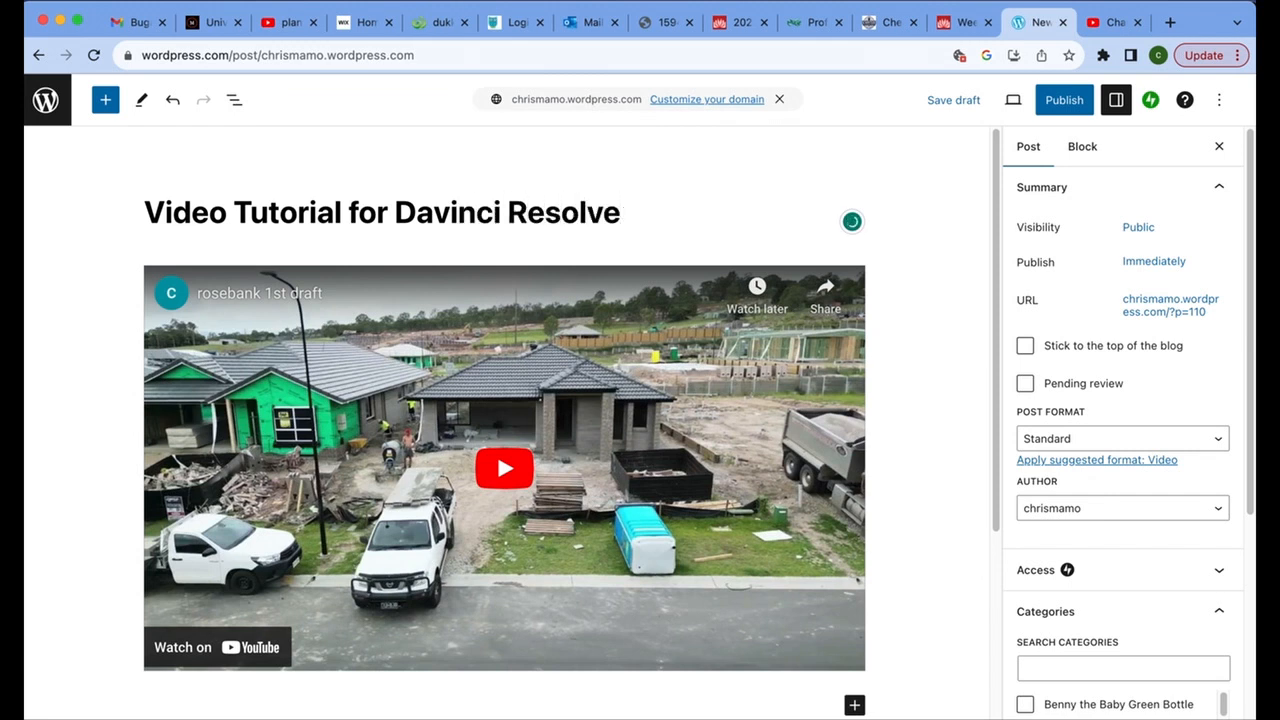
scroll(443, 391, "down", 3)
left_click(438, 466)
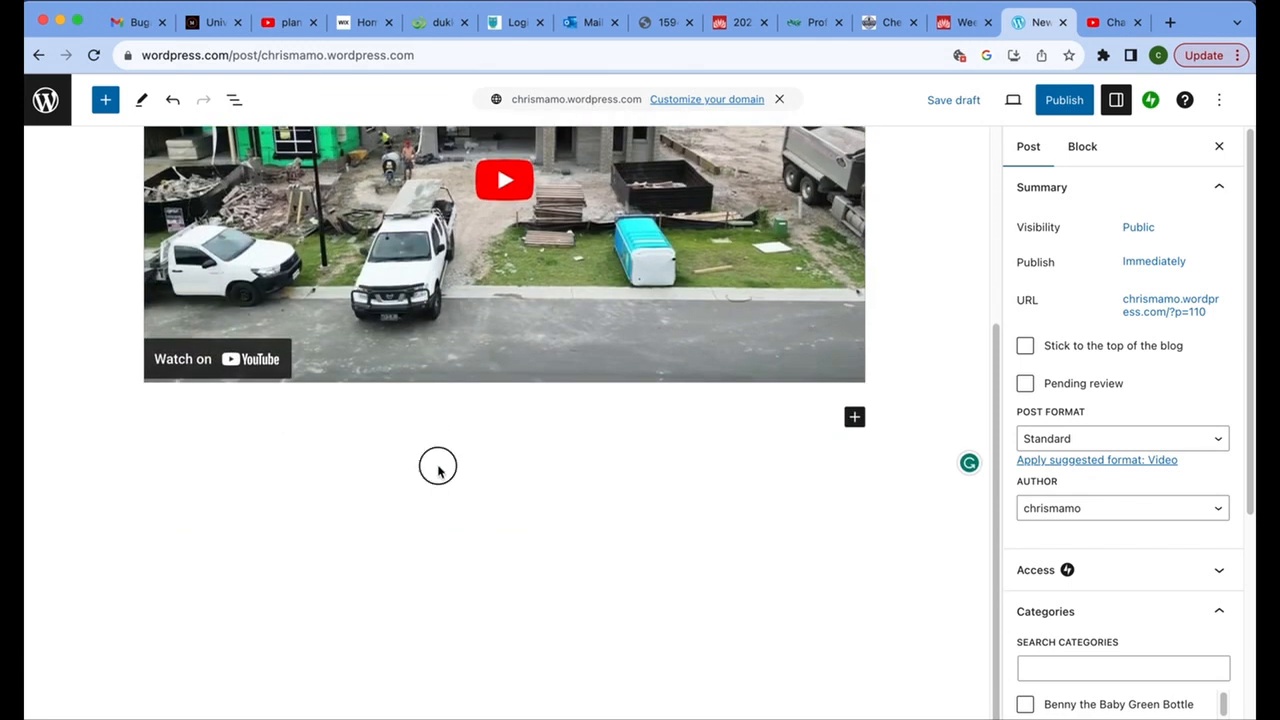
left_click(387, 450)
left_click(854, 417)
left_click(746, 466)
scroll(854, 528, "up", 5)
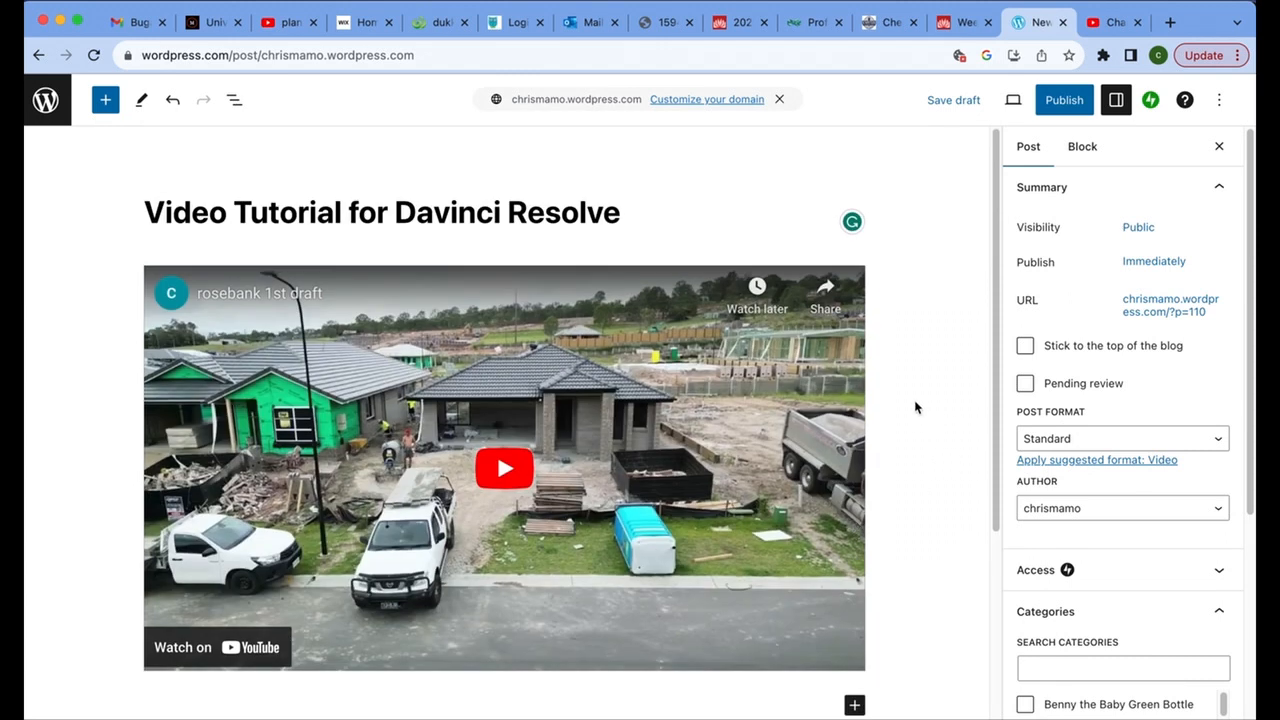
Publish the post publicly, choose "Don't show again" for the published notice, and close it.
scroll(915, 407, "down", 3)
scroll(1140, 600, "down", 3)
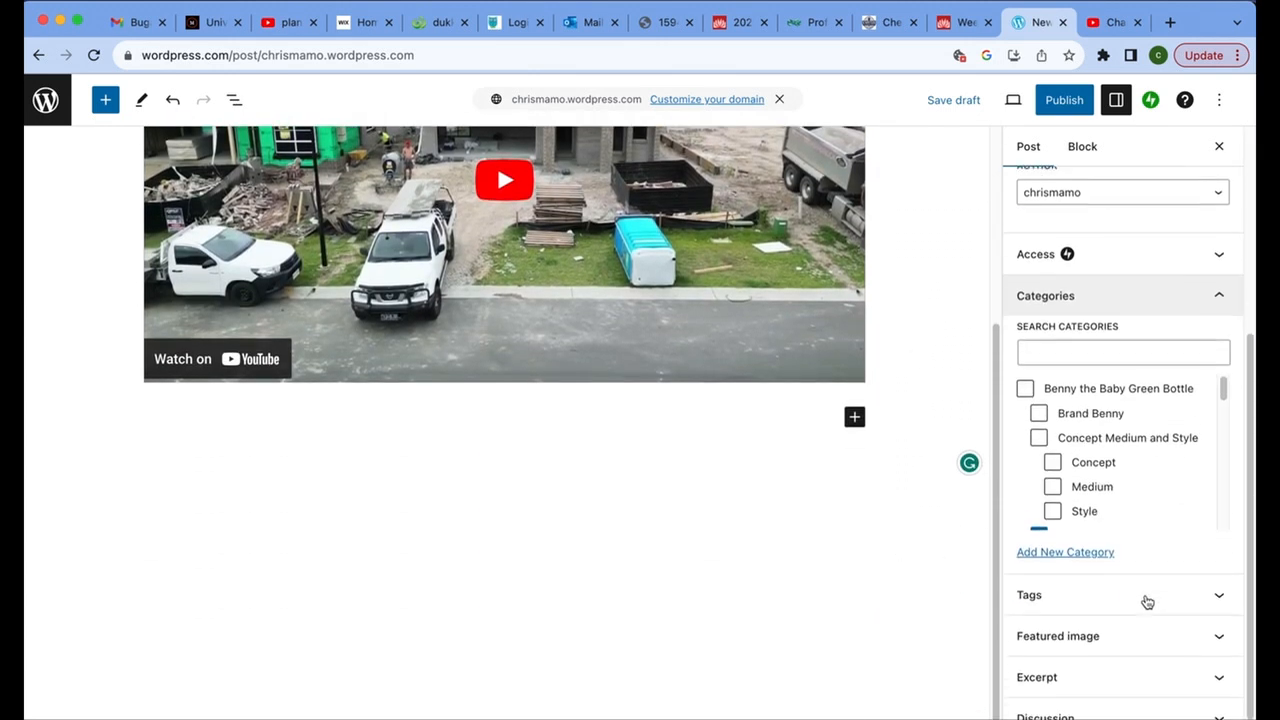
scroll(1140, 585, "up", 3)
scroll(700, 526, "up", 3)
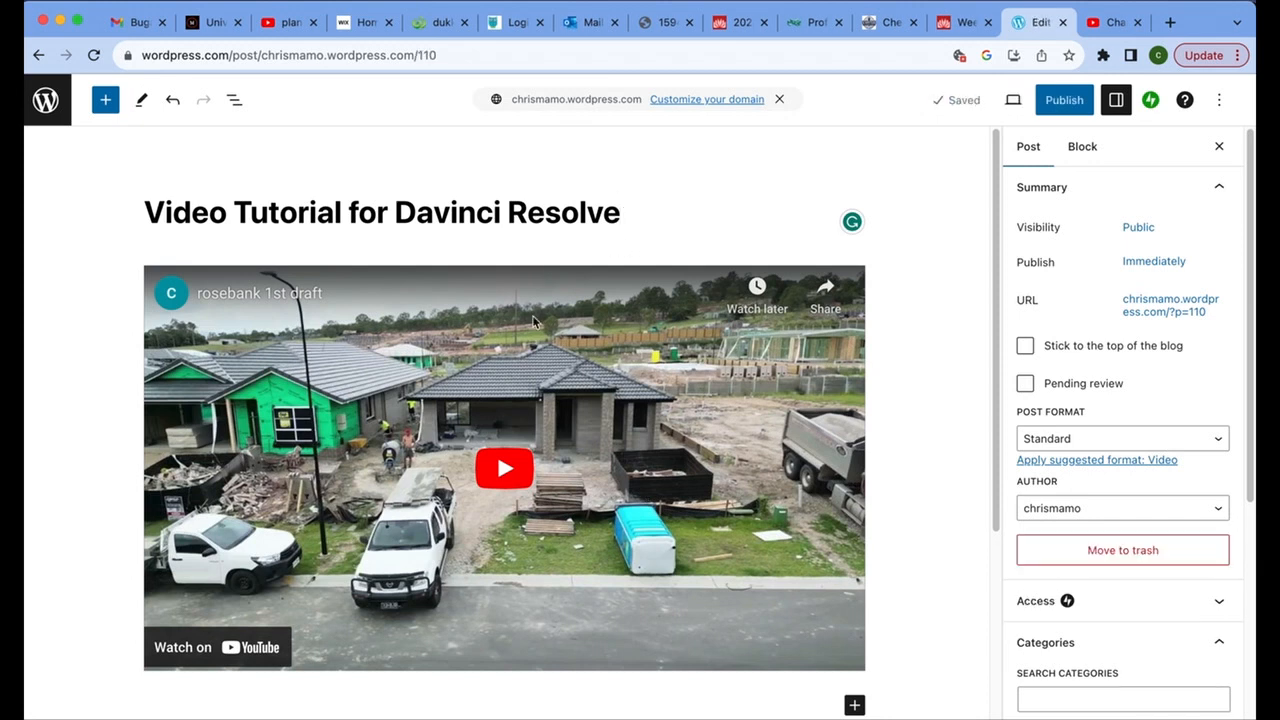
scroll(874, 643, "down", 1)
scroll(714, 580, "down", 5)
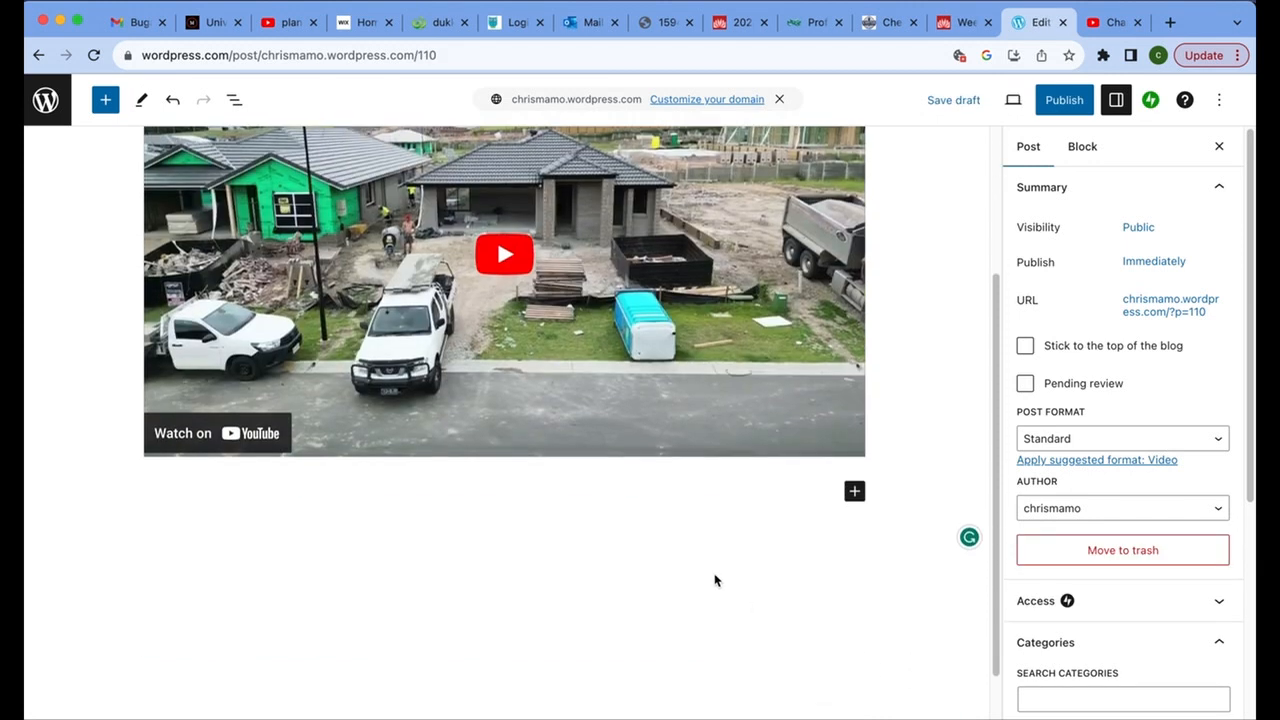
scroll(937, 466, "up", 5)
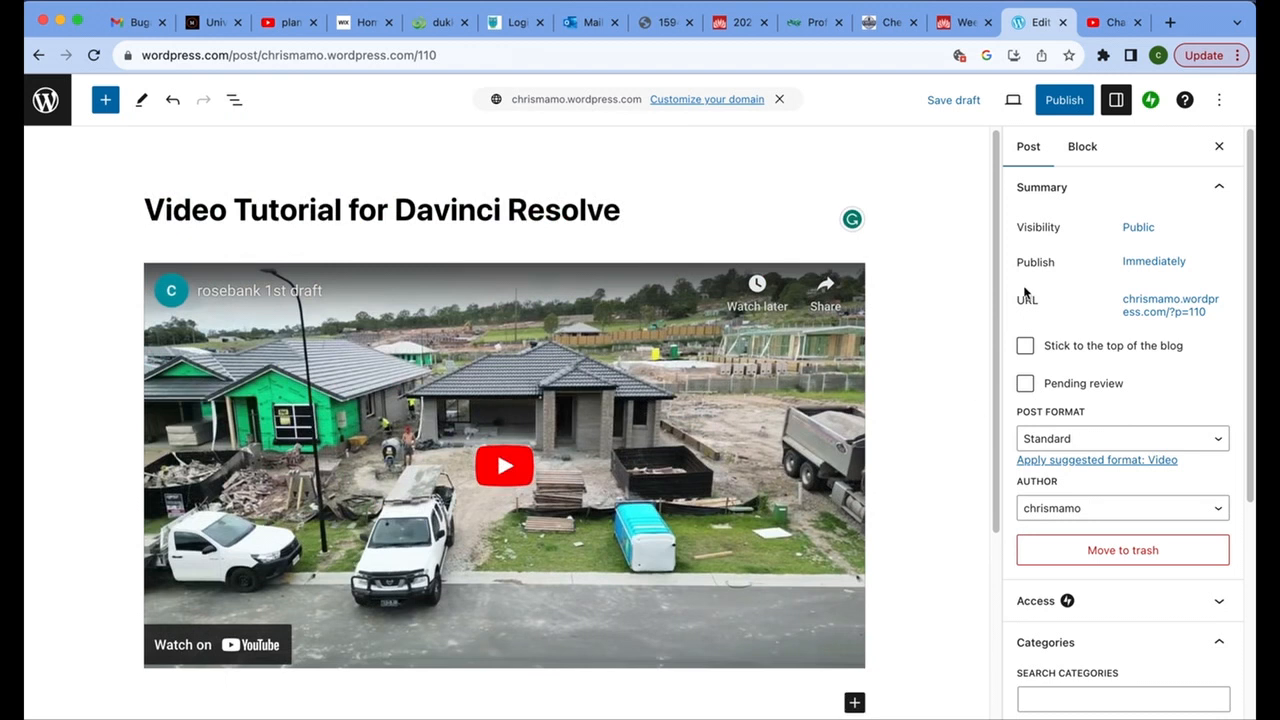
left_click(1062, 105)
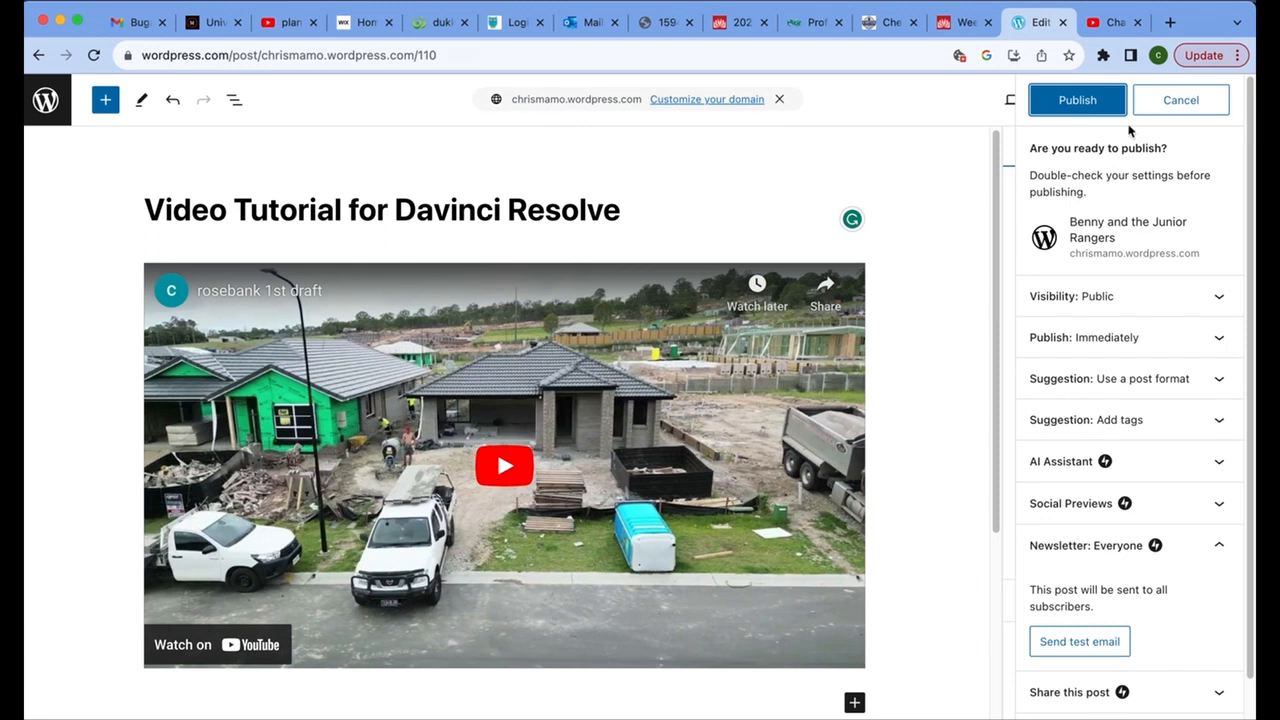
left_click(1064, 103)
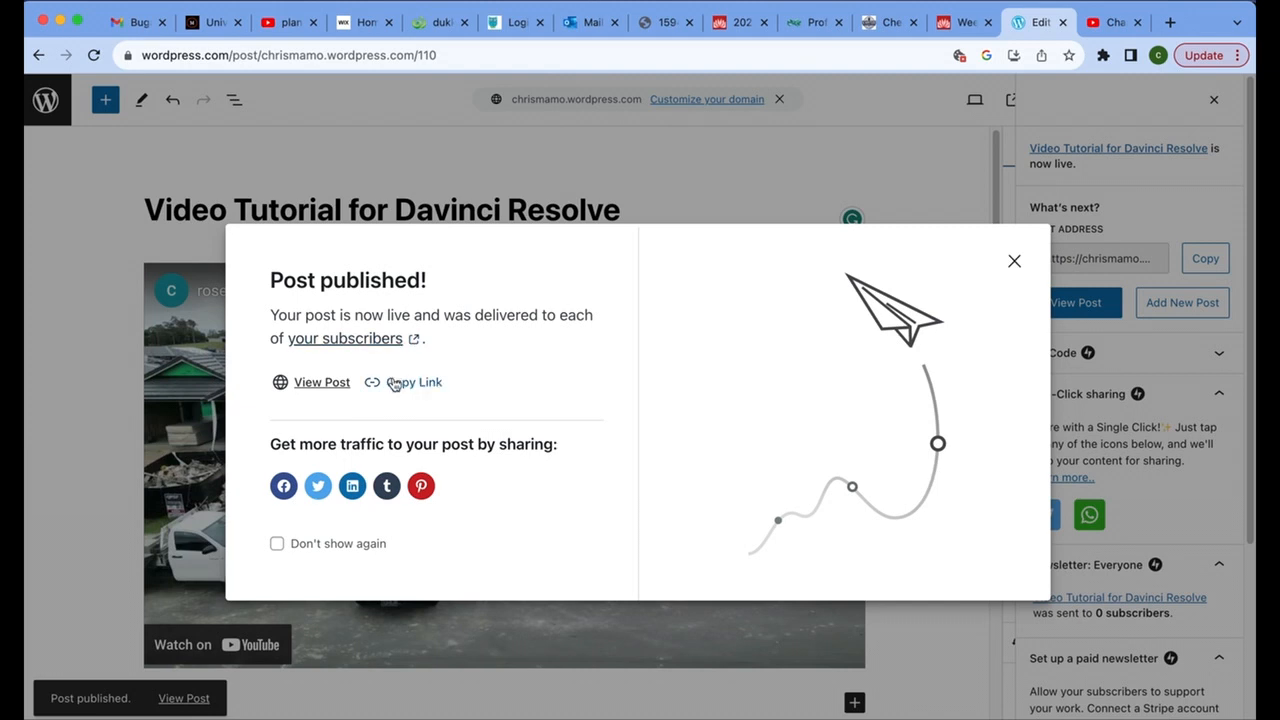
left_click(277, 545)
left_click(1013, 261)
Caption the embedded YouTube video "Video tutorial for my class" and start an empty paragraph below it.
scroll(978, 270, "down", 5)
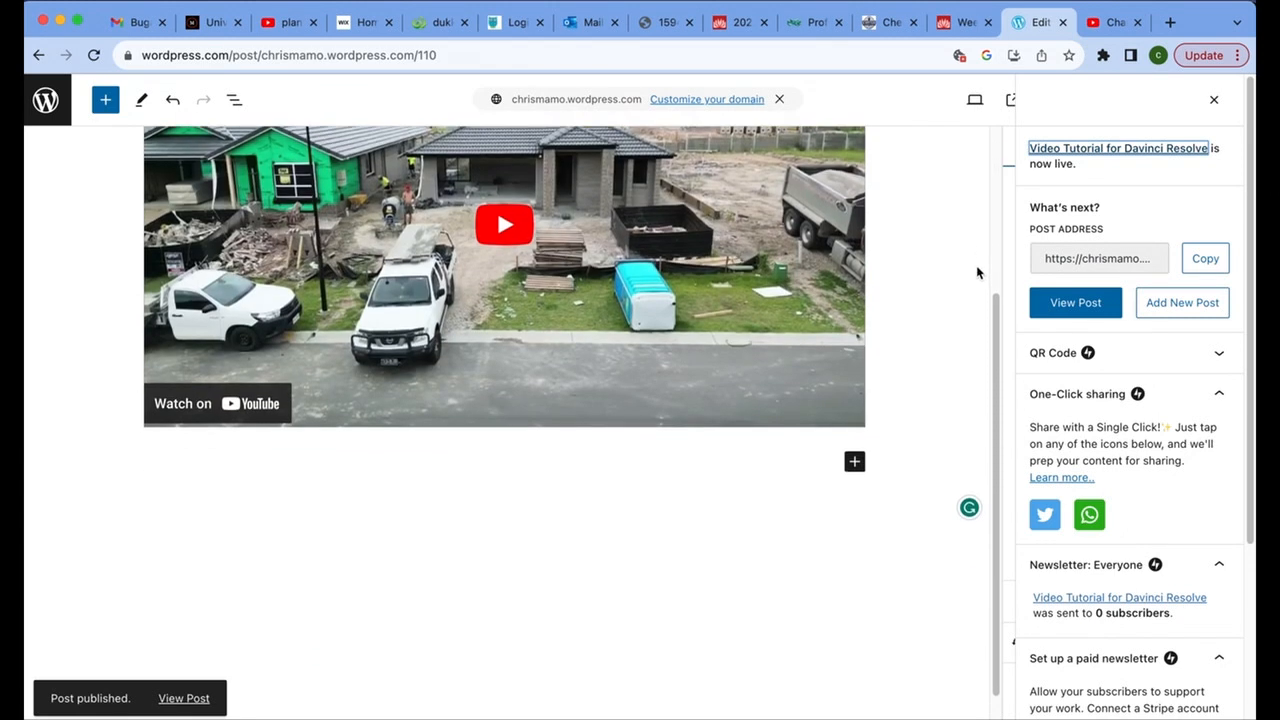
scroll(976, 272, "up", 1)
left_click(746, 276)
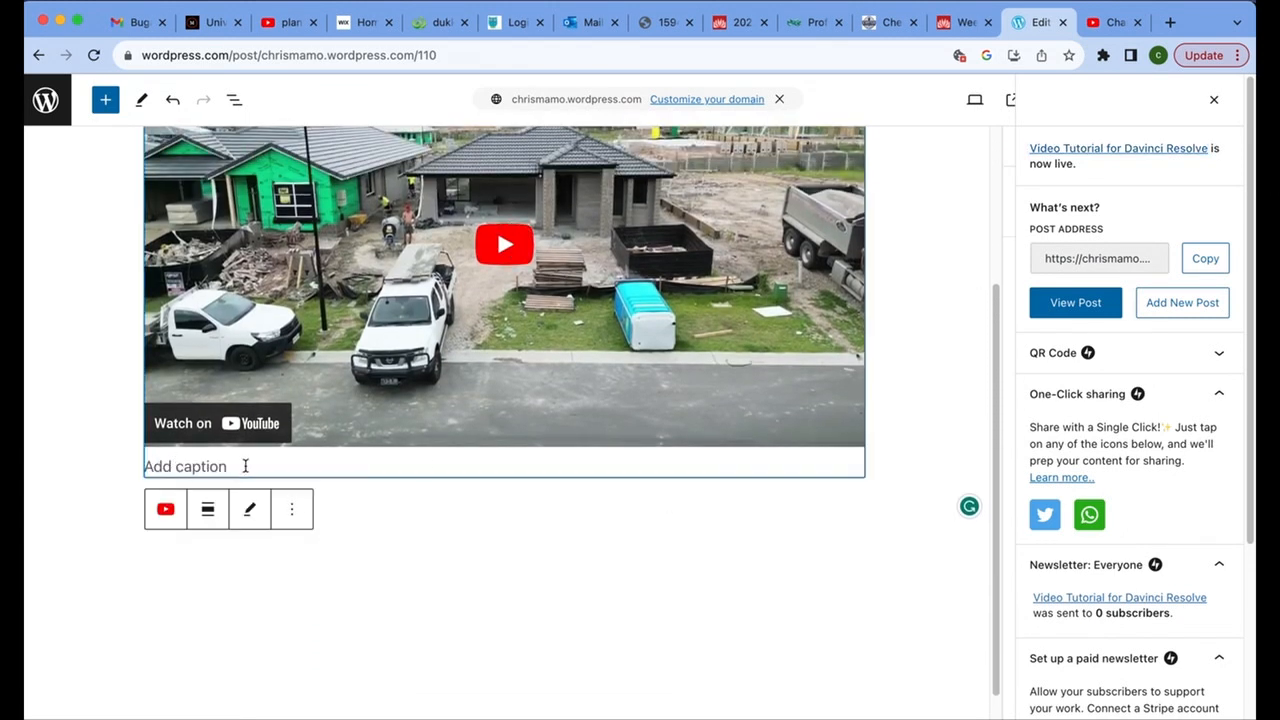
scroll(555, 552, "up", 2)
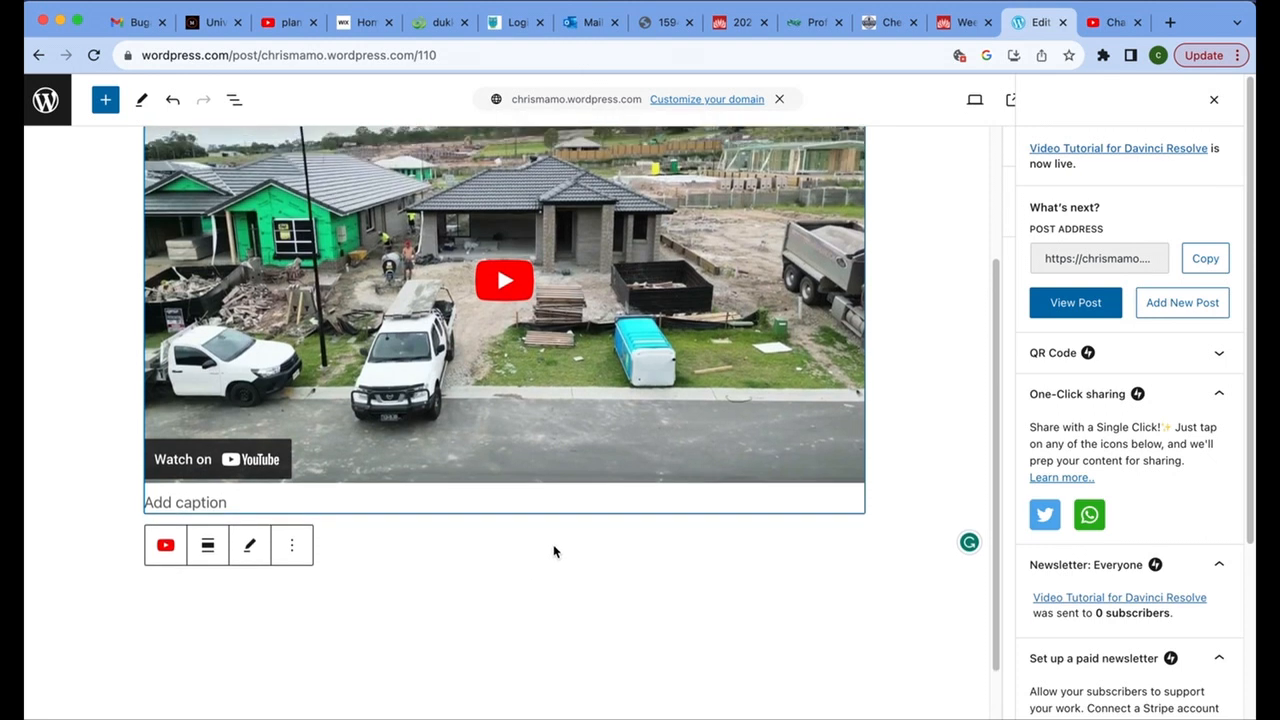
left_click(250, 502)
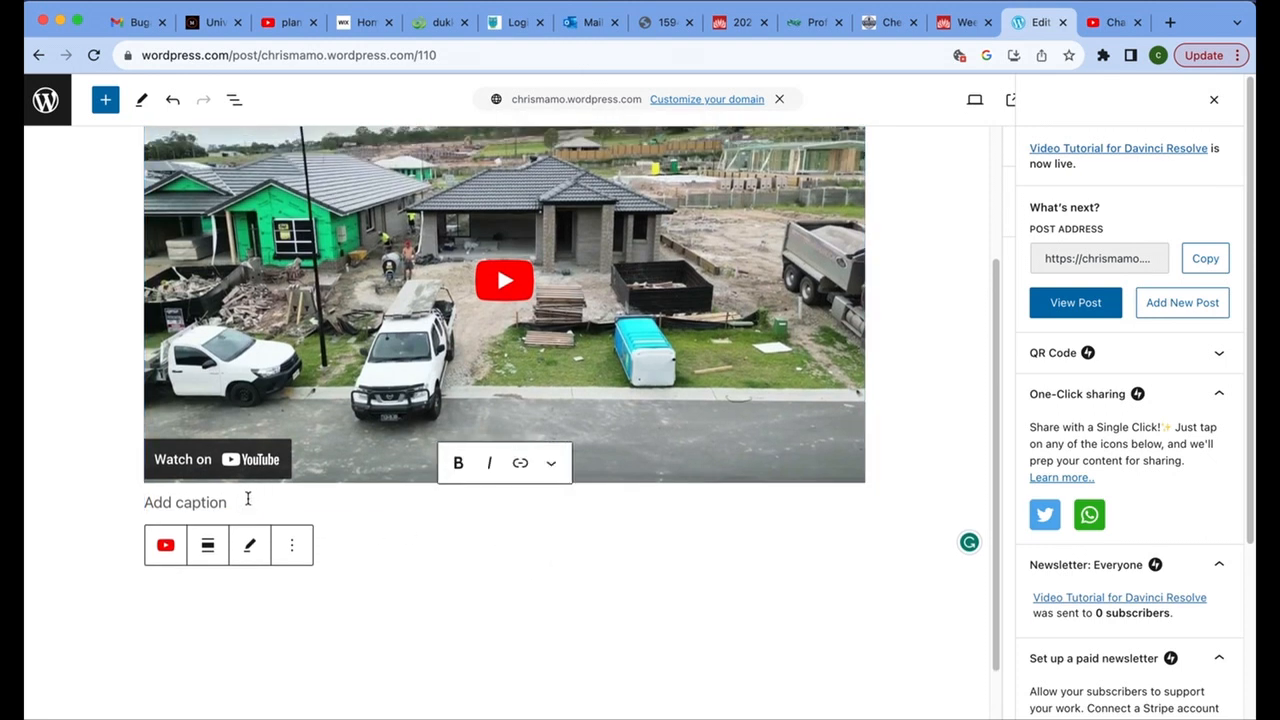
type("I")
key("BackSpace")
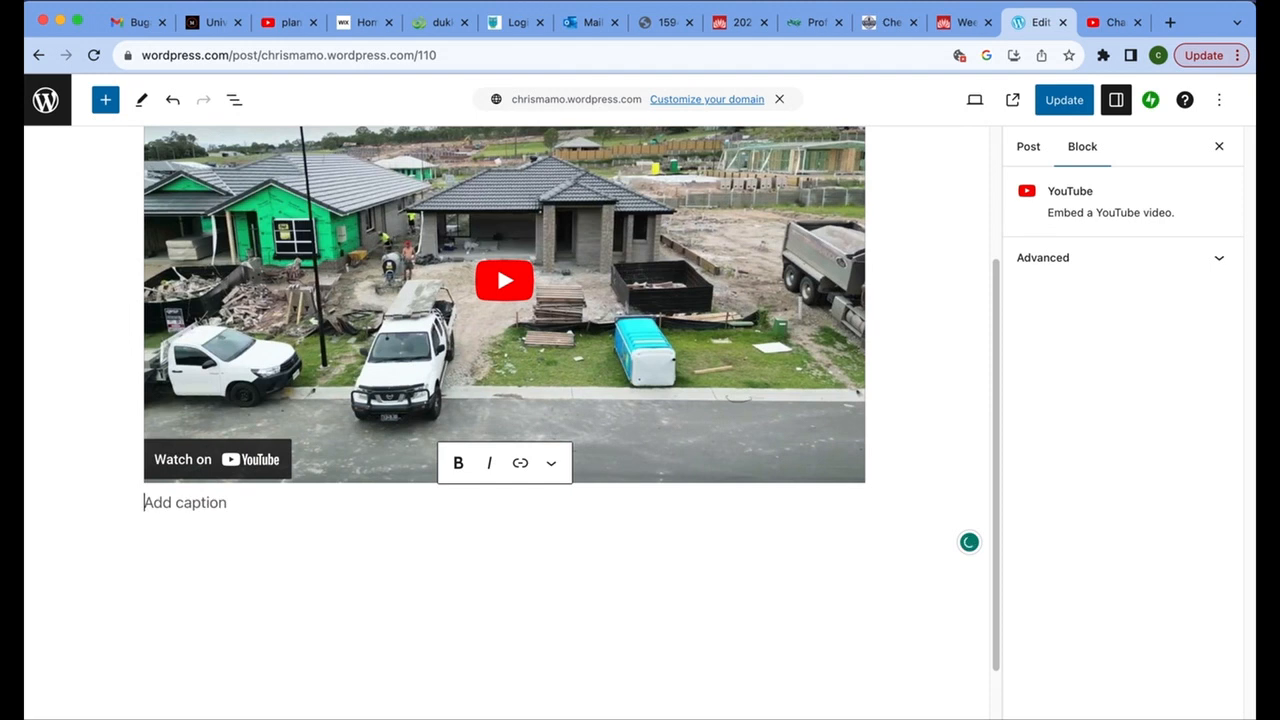
type("Video")
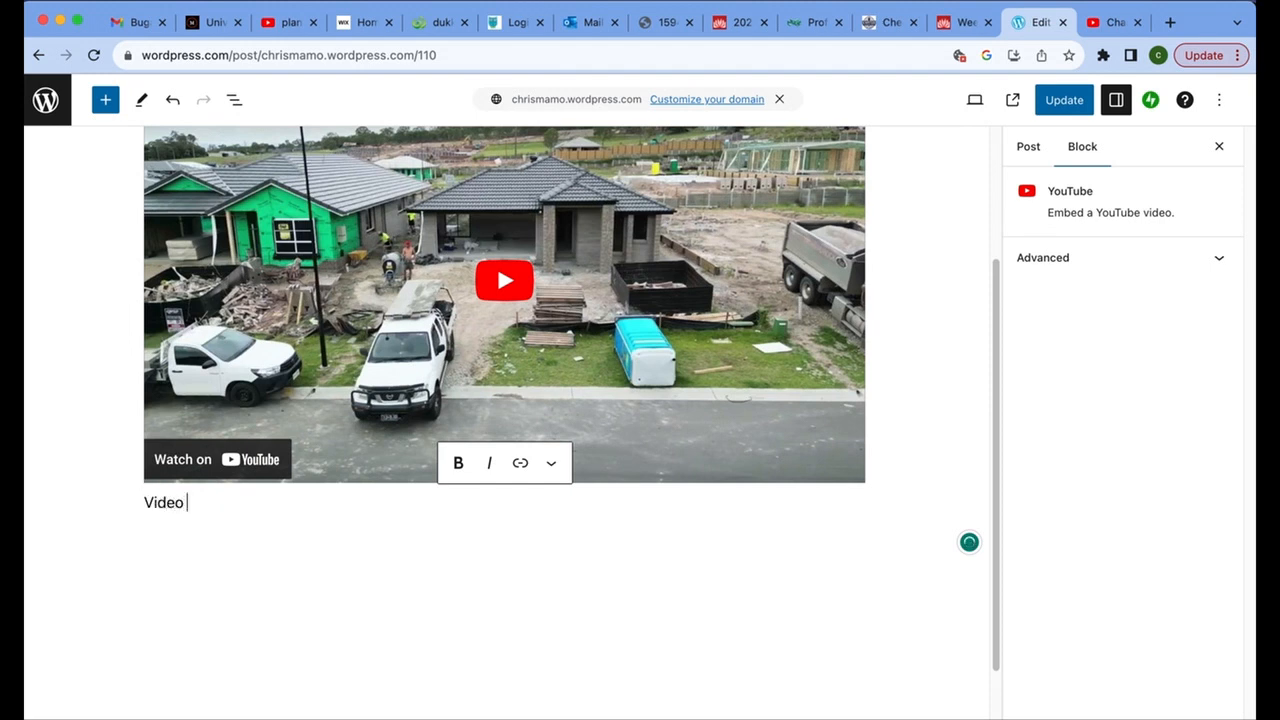
type(" tutorial fro ")
type("my c")
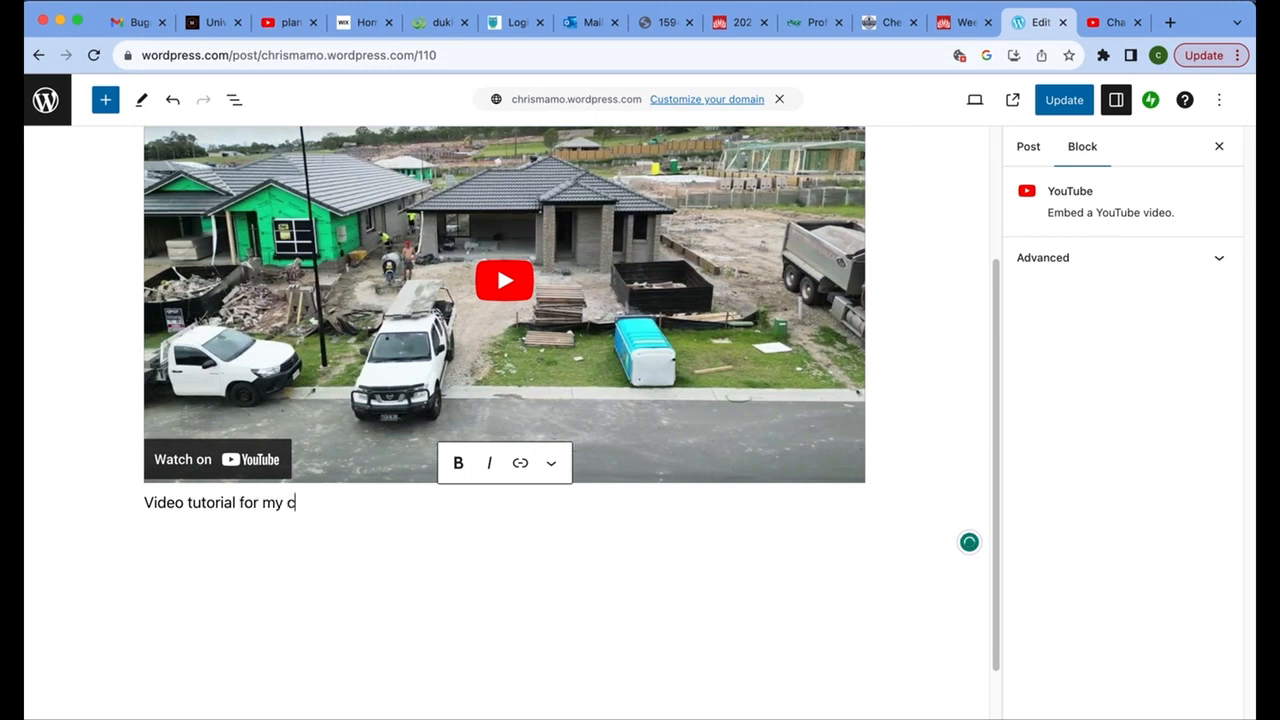
type("lass")
key("Return")
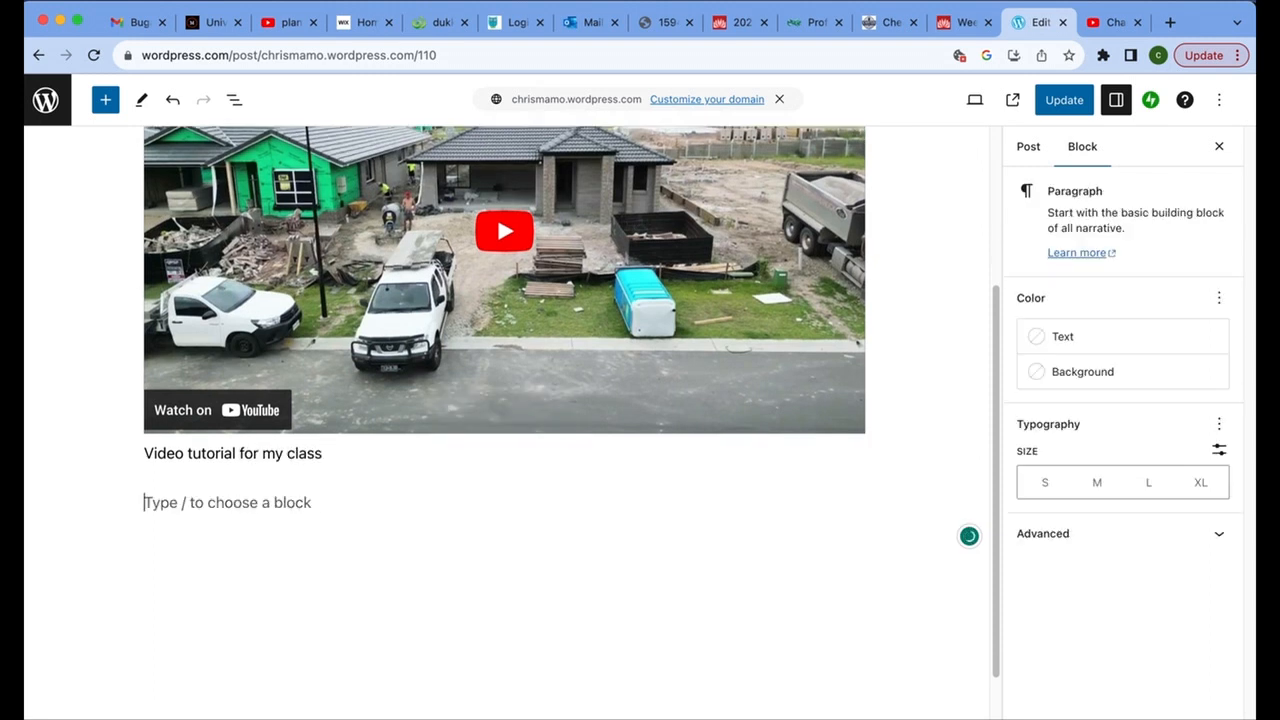
Update the published post with the caption and open the post for viewing.
left_click(1063, 101)
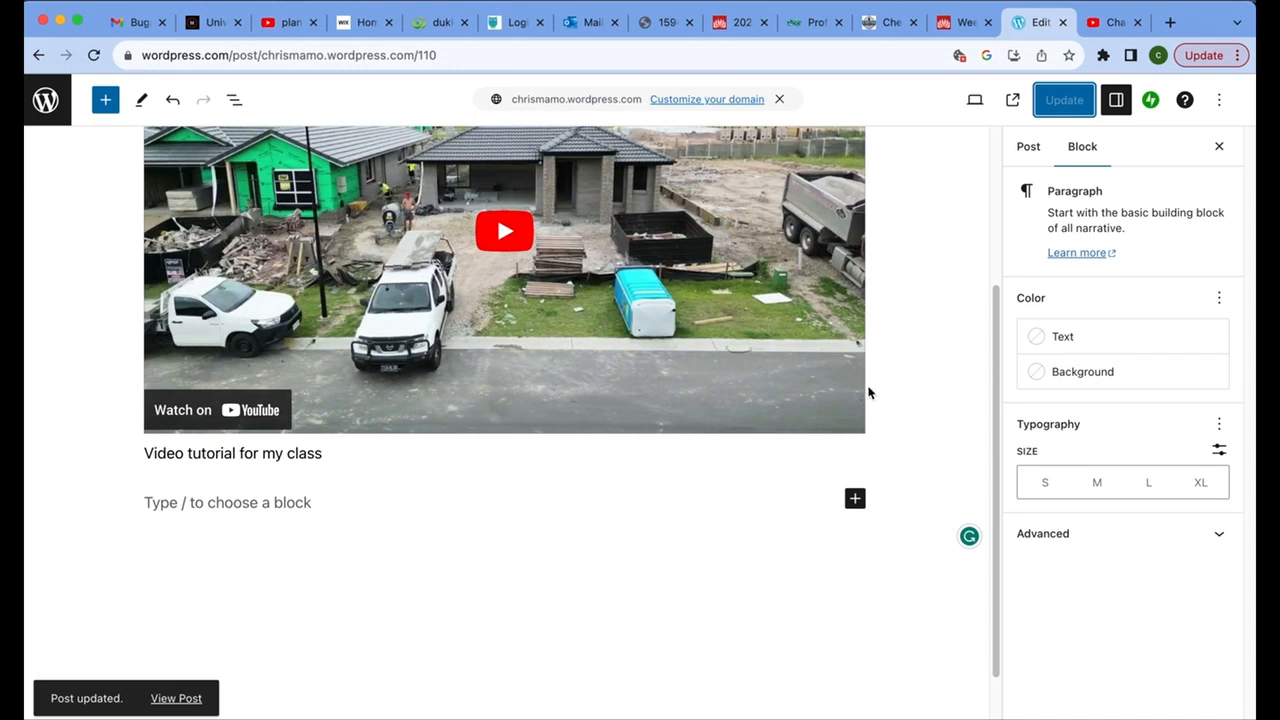
left_click(164, 697)
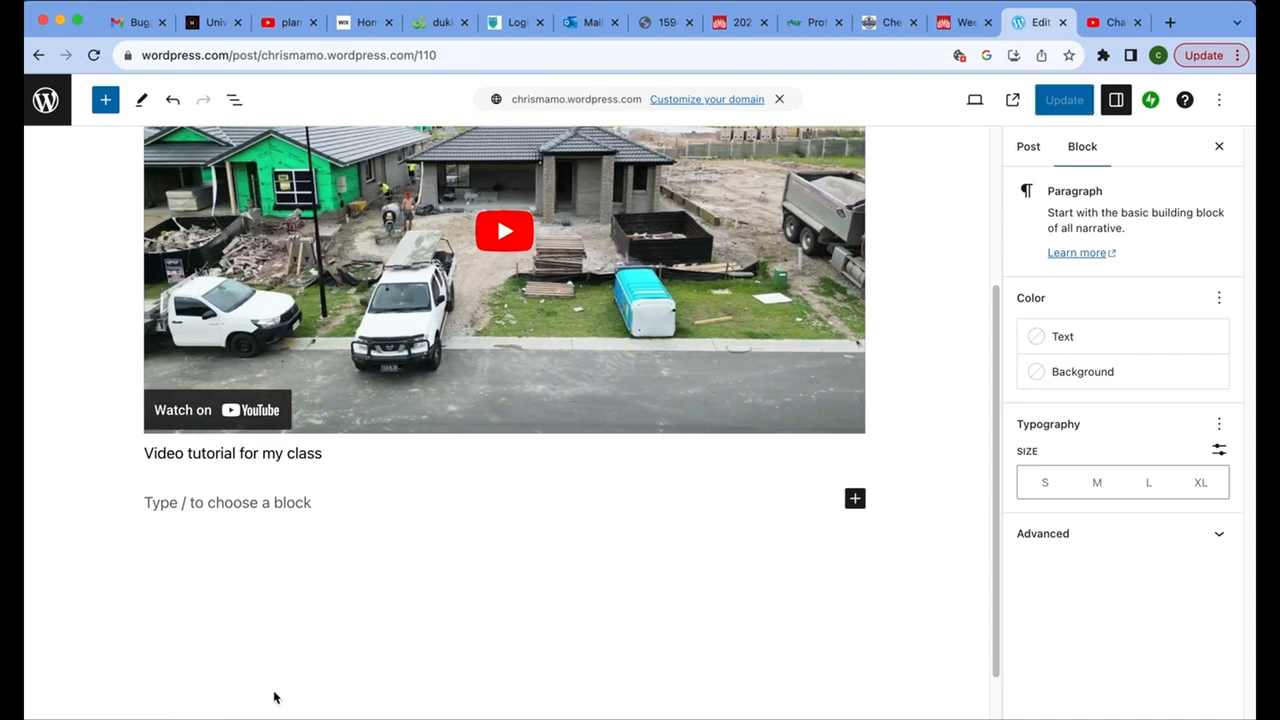
Check the published "Video Tutorial for Davinci Resolve" post by playing its embedded video briefly and pausing it.
scroll(758, 495, "down", 4)
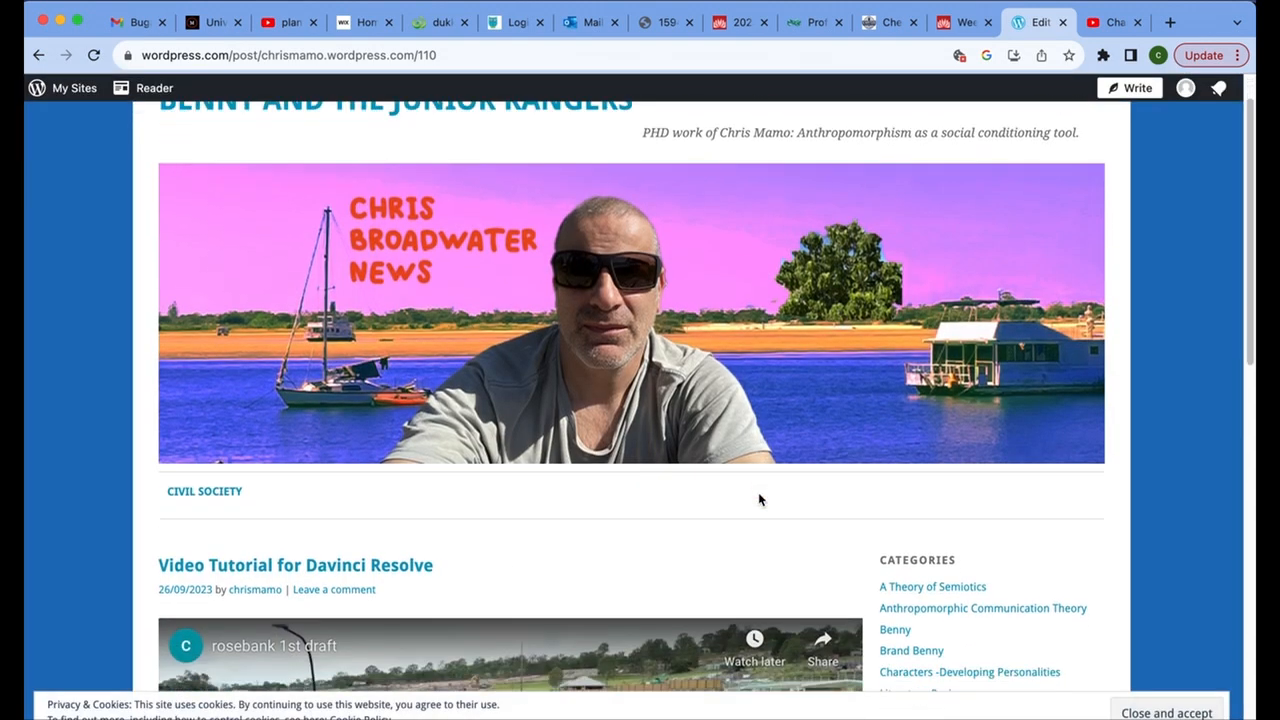
scroll(523, 494, "down", 5)
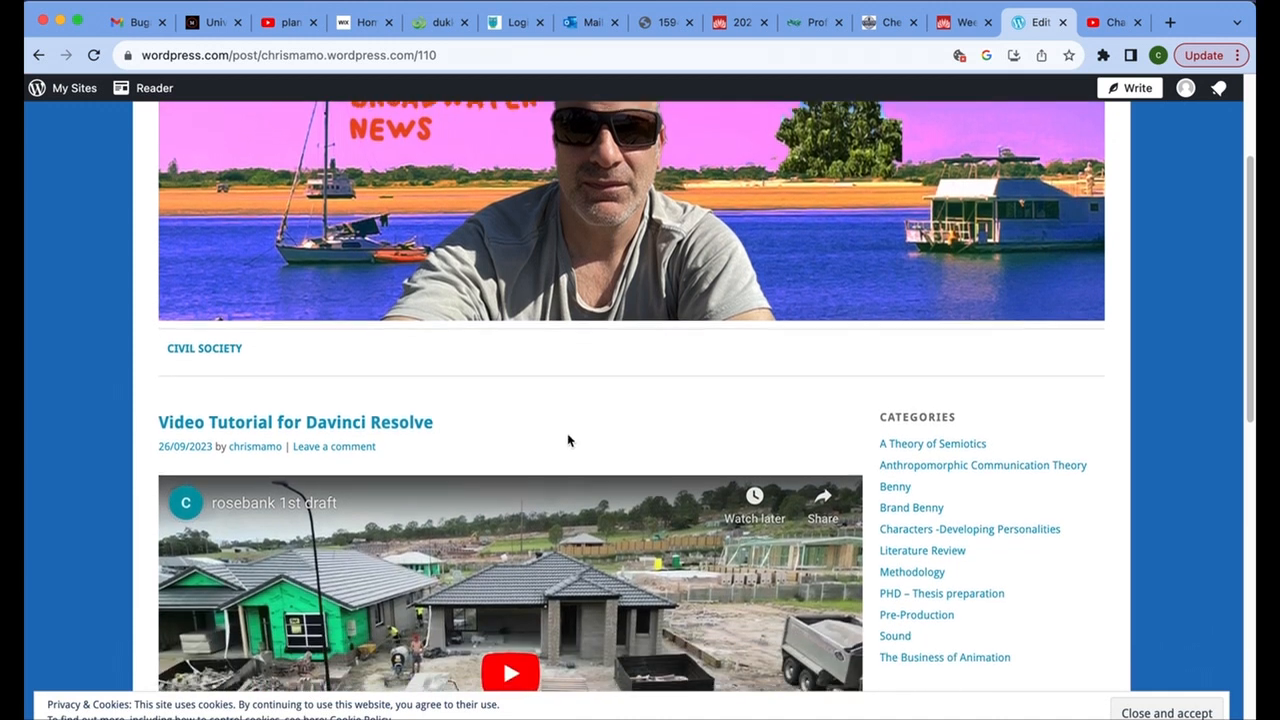
scroll(487, 463, "down", 4)
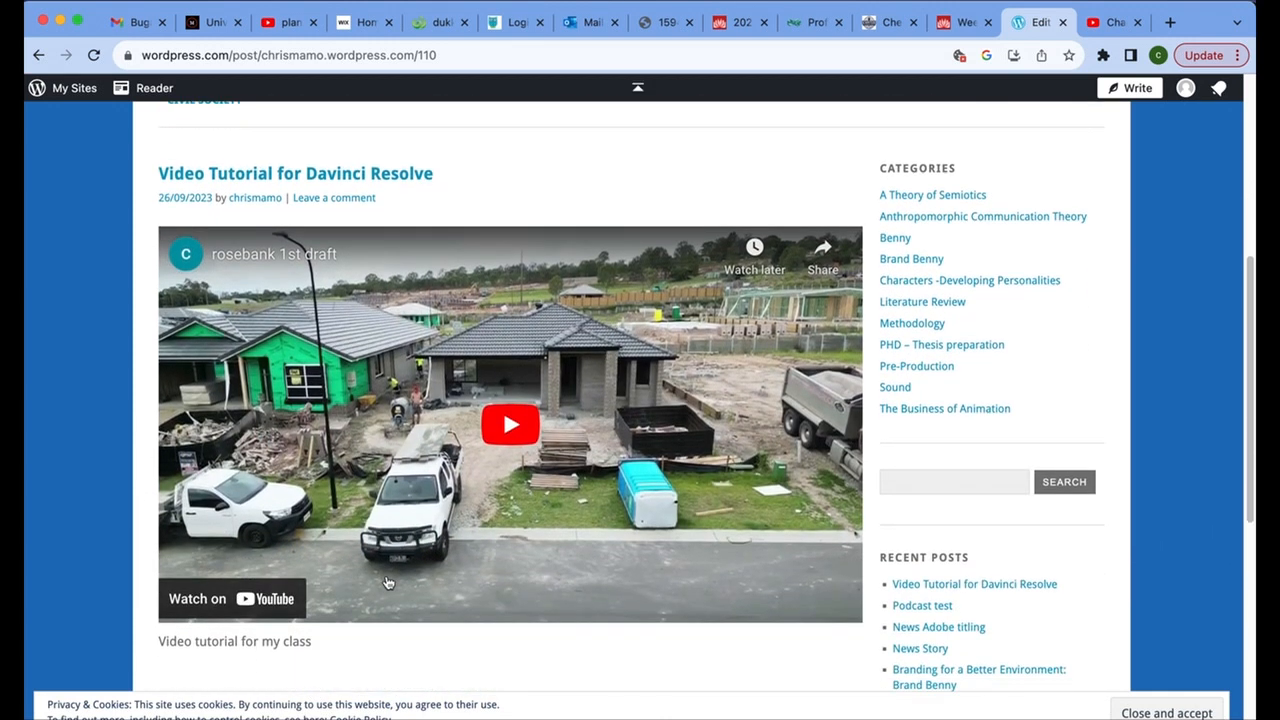
left_click(505, 432)
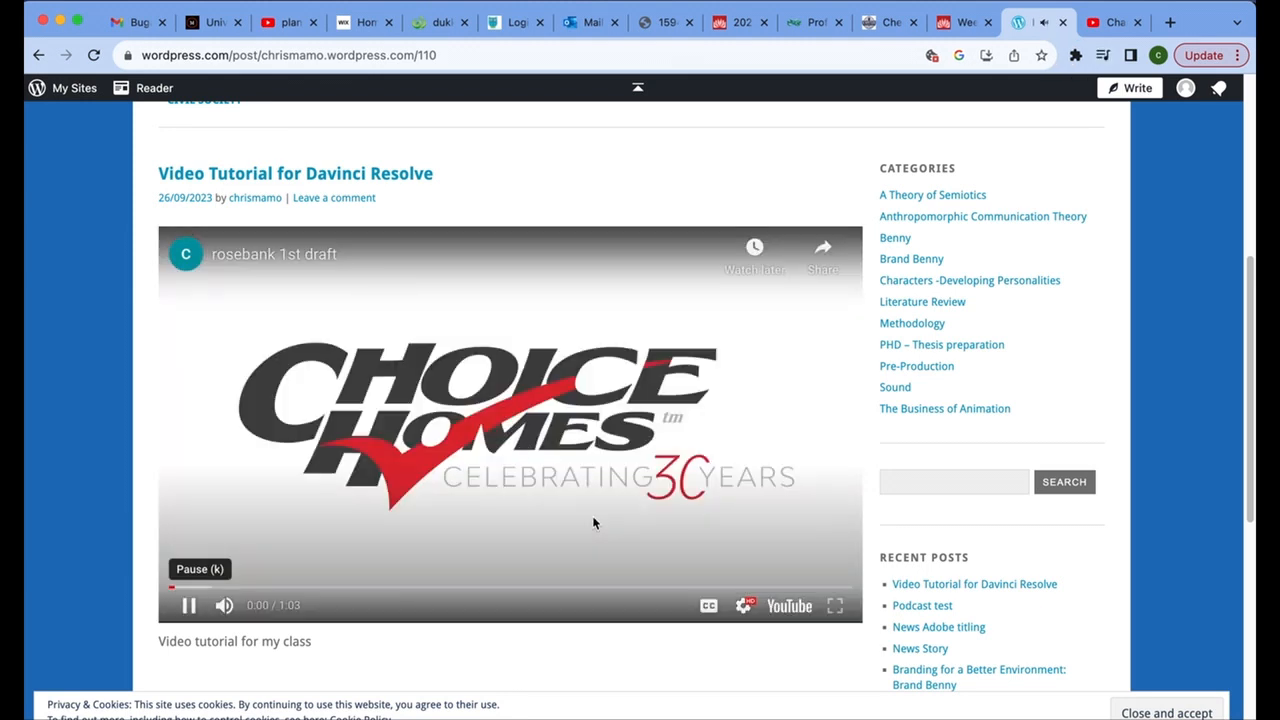
left_click(189, 607)
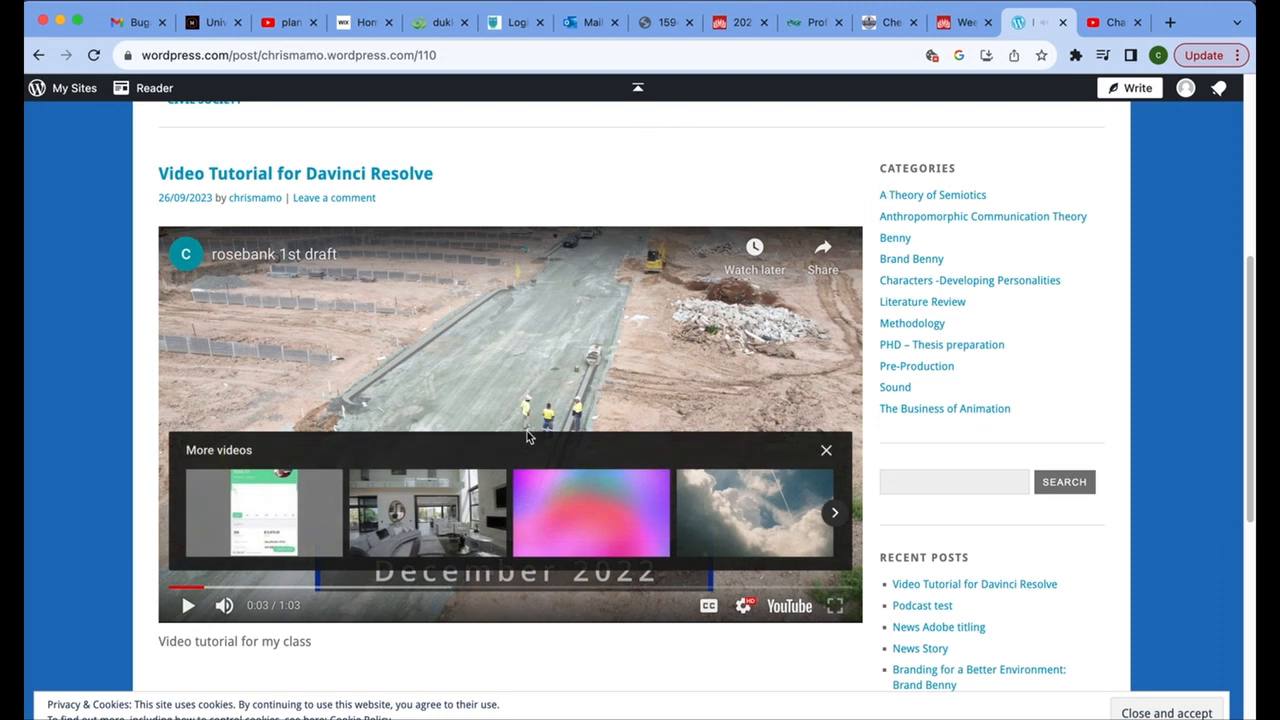
Switch to DaVinci Resolve, return to the Edit page, and review the imported media and the Titles effects.
mouse_move(422, 712)
left_click(370, 710)
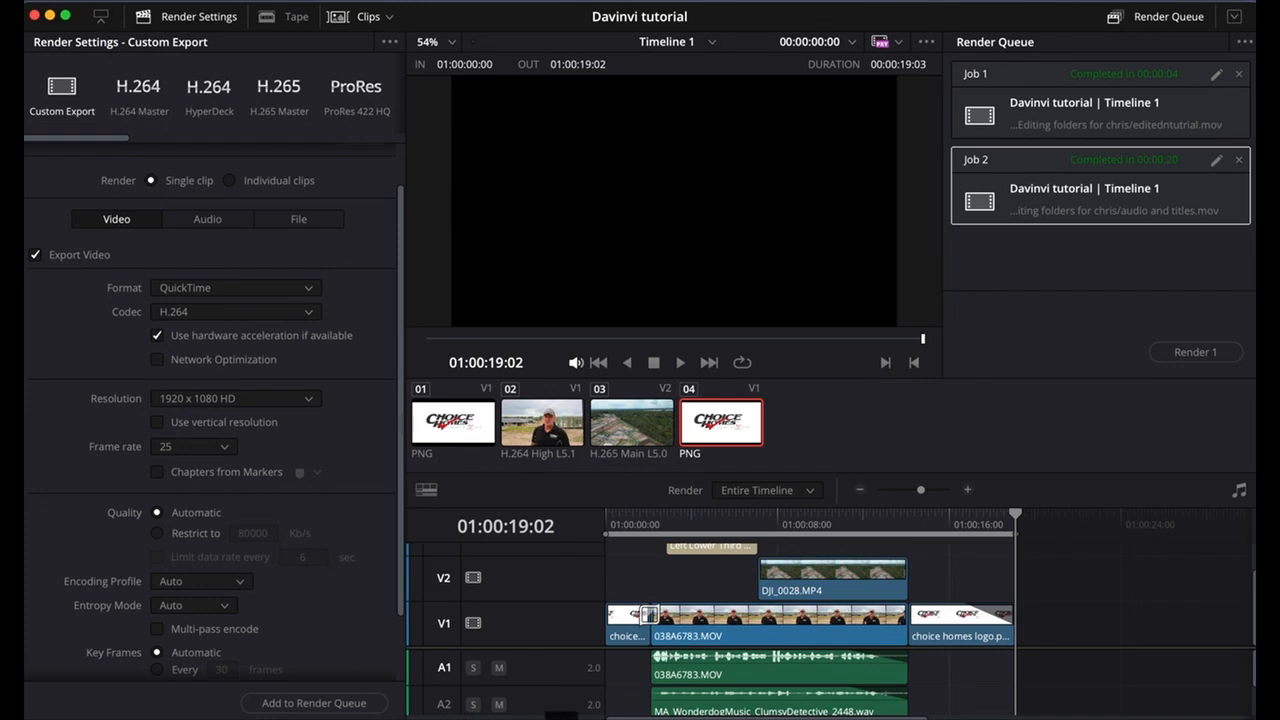
left_click(550, 716)
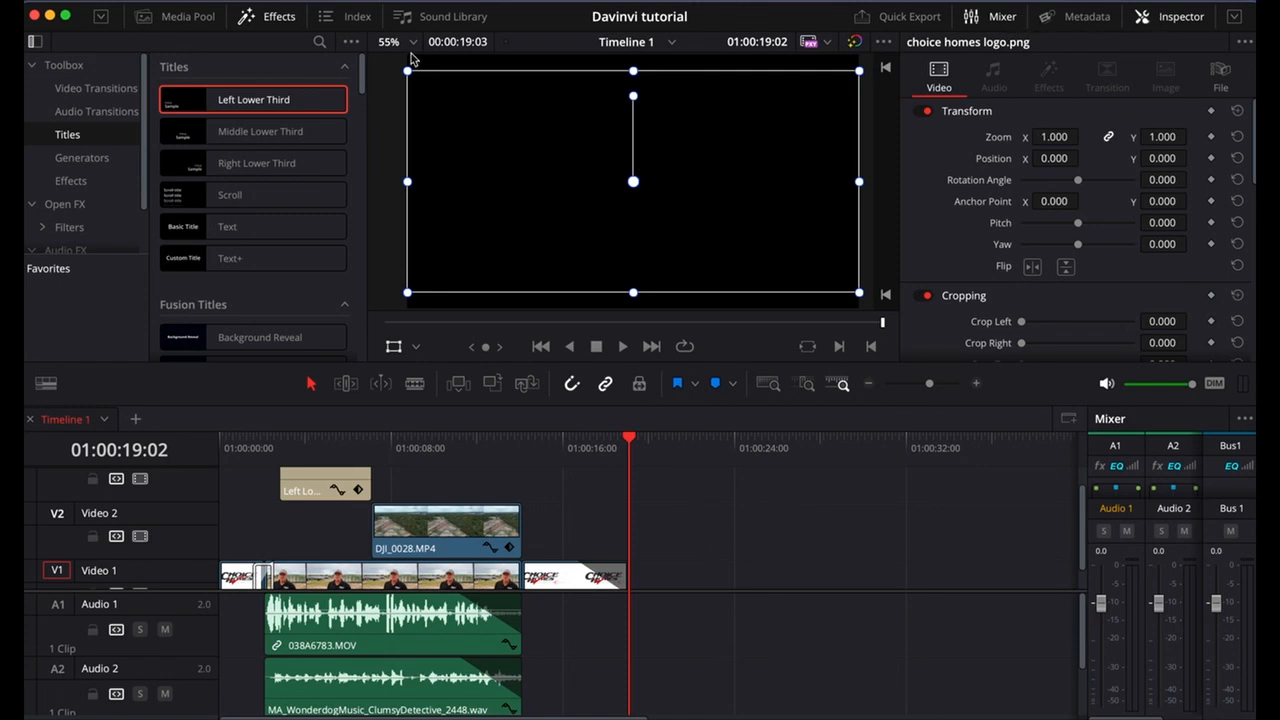
left_click(185, 20)
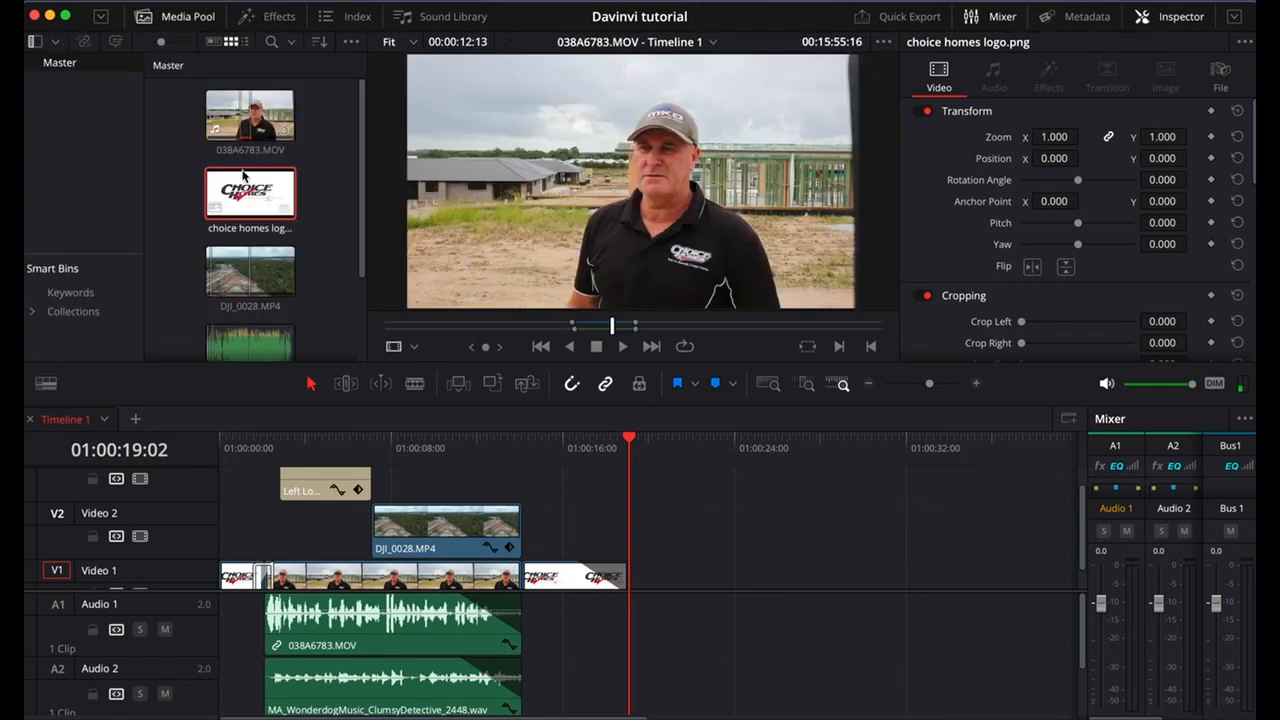
left_click(277, 17)
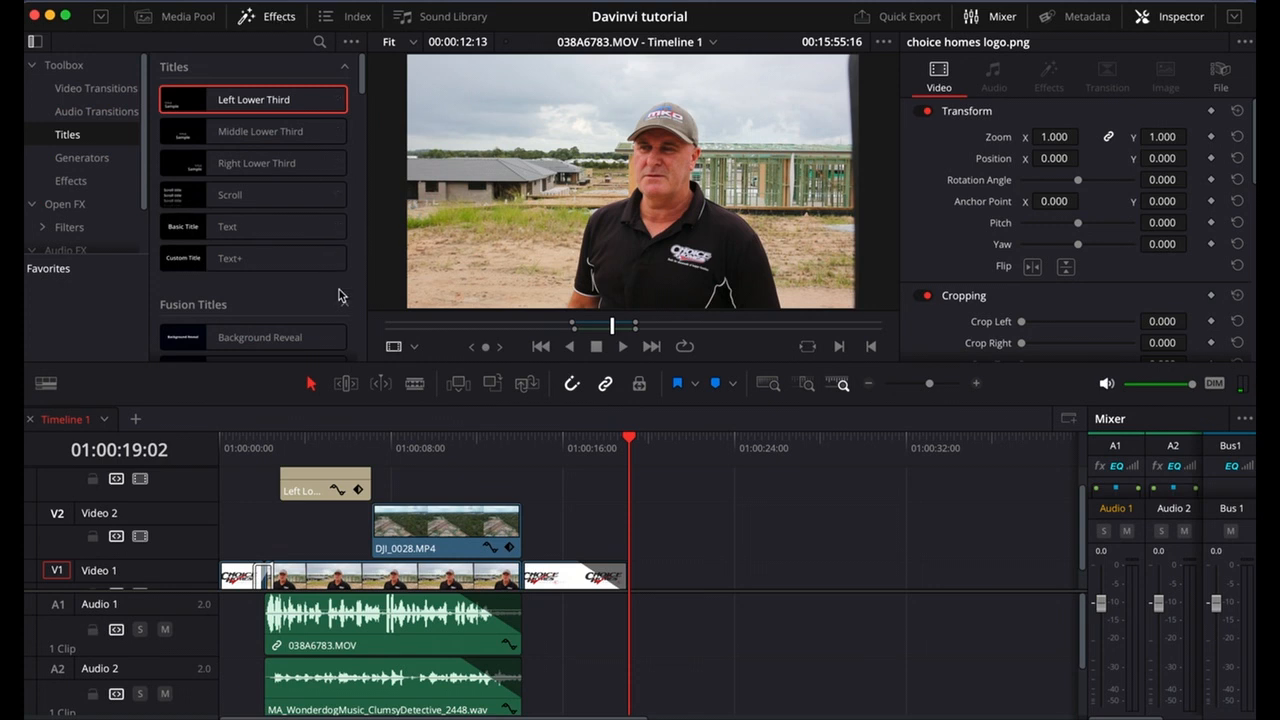